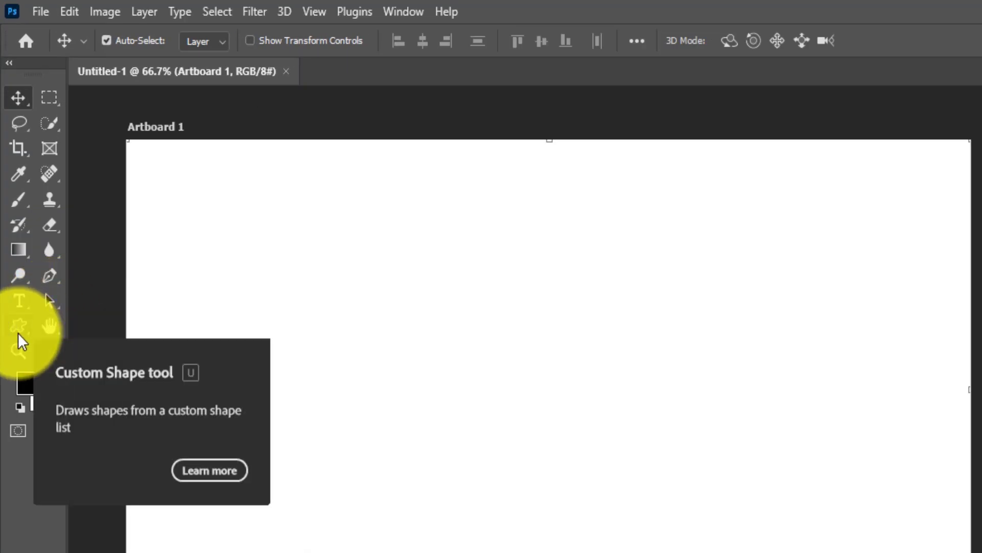
# Step: Cycle from the Custom Shape and Move tools through the shape tools to the Ellipse tool
pyautogui.click(23, 326)
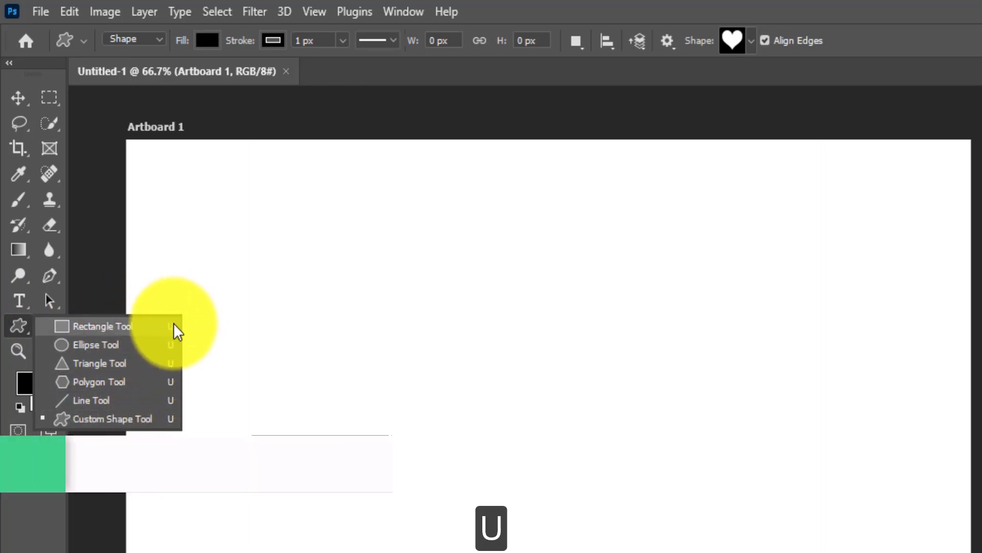
pyautogui.click(20, 100)
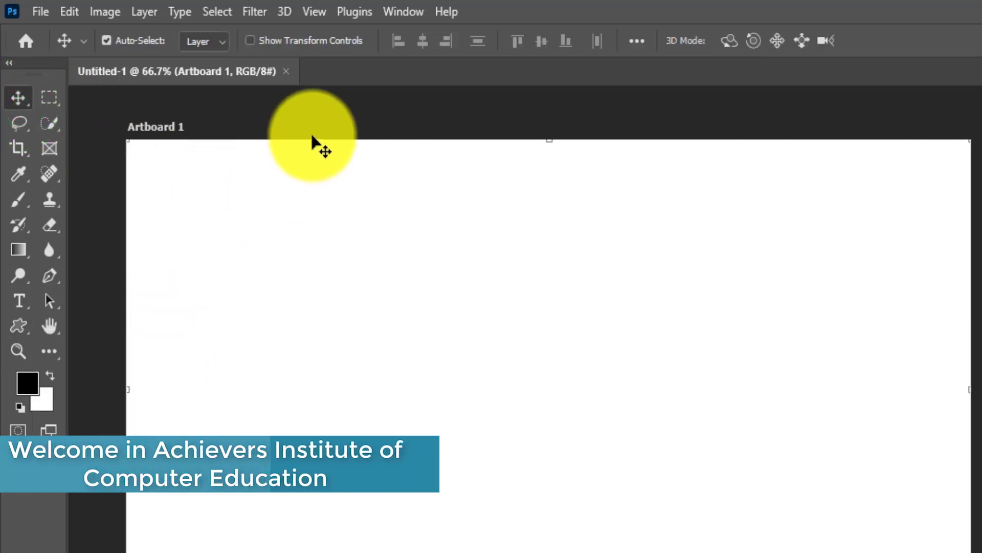
pyautogui.press('u')
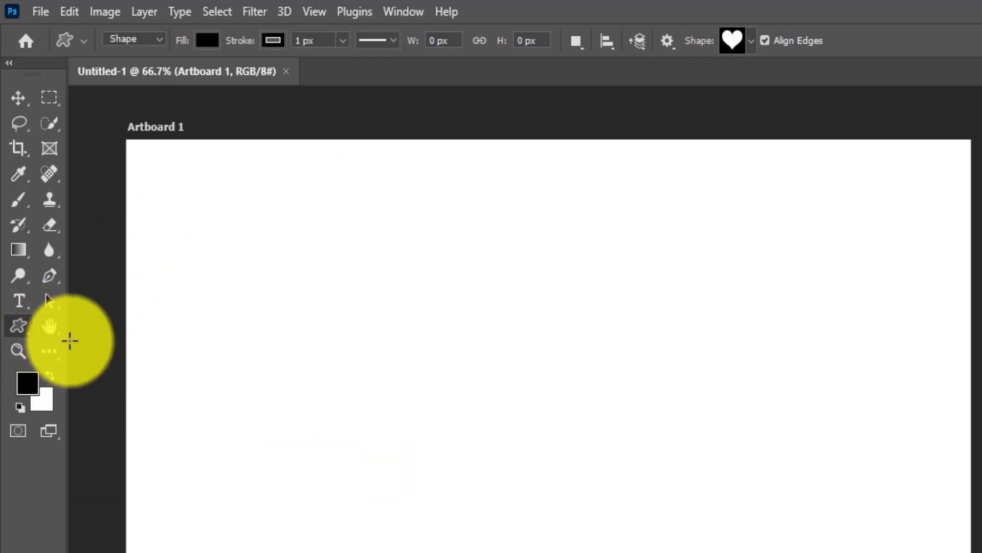
pyautogui.hotkey('shift', 'u')
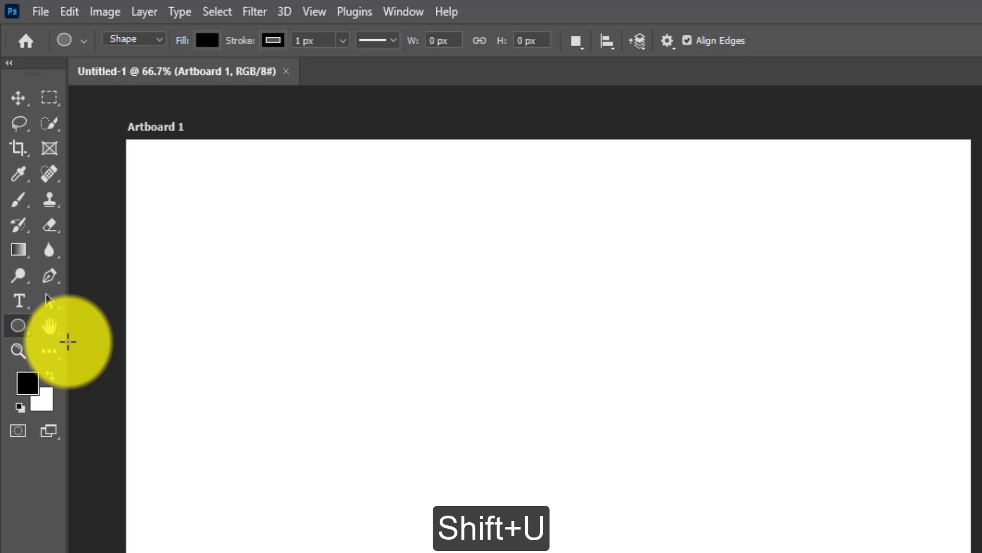
# Step: Draw a rectangle on the artboard with the Rectangle tool
pyautogui.rightClick(7, 330)
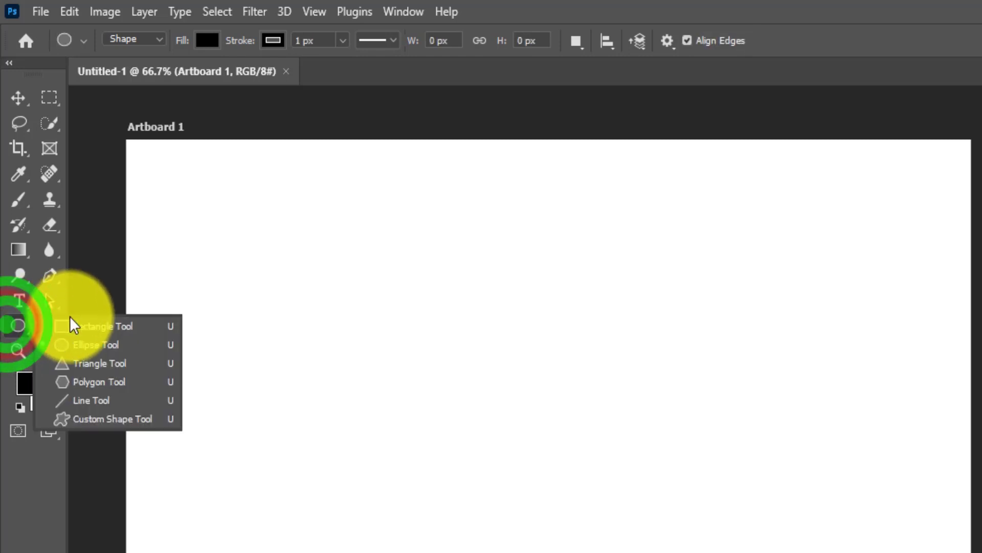
pyautogui.click(70, 324)
pyautogui.moveTo(176, 204); pyautogui.dragTo(317, 345)
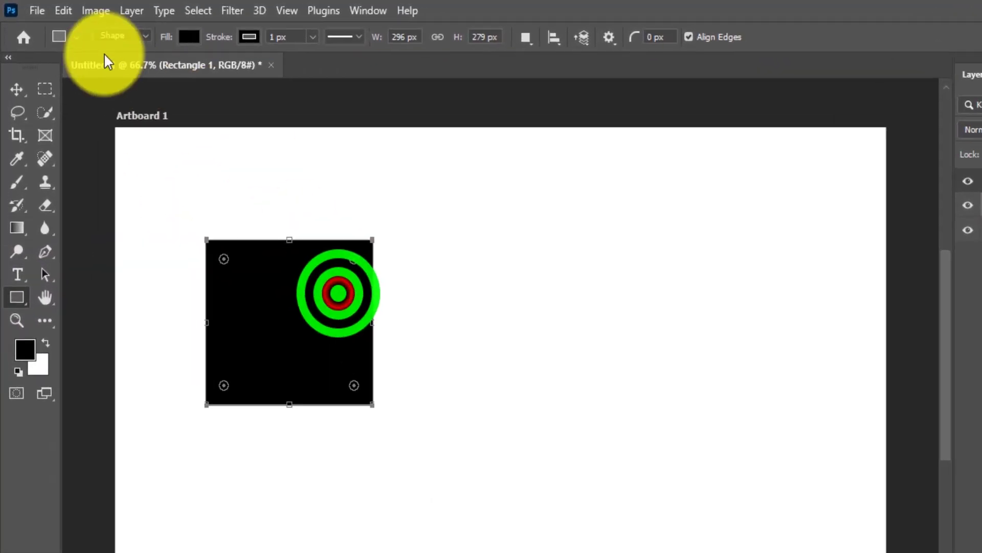
# Step: Apply the Stamp Edge tool preset to the rectangle after previewing Coupon with Halftone Fill
pyautogui.click(65, 31)
pyautogui.click(174, 81)
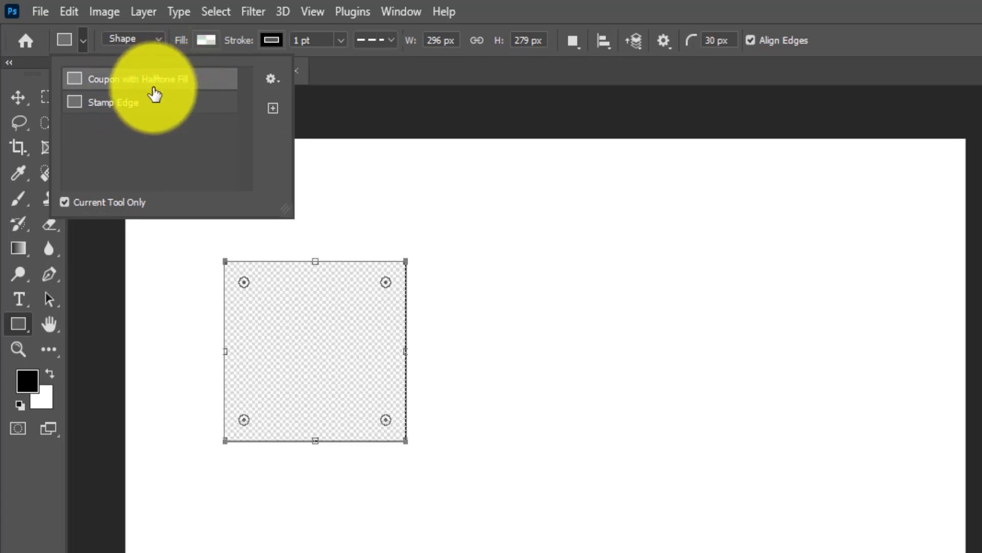
pyautogui.moveTo(154, 95); pyautogui.dragTo(103, 114)
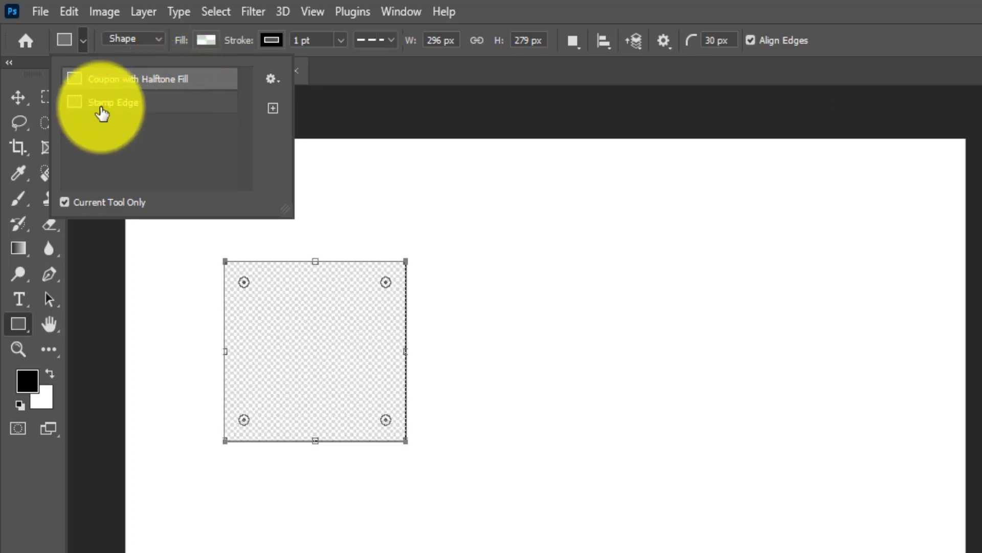
pyautogui.click(103, 106)
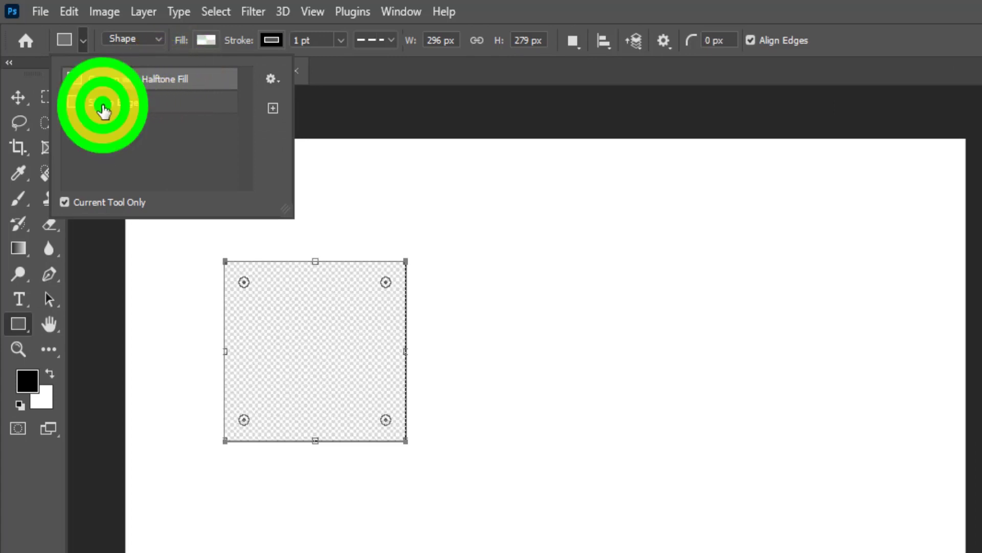
pyautogui.click(105, 78)
pyautogui.click(106, 102)
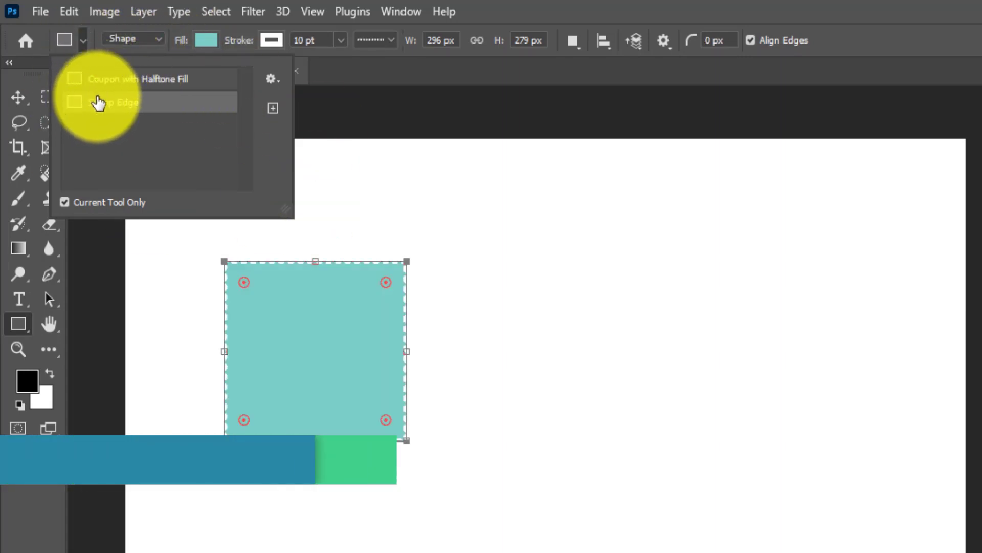
pyautogui.click(81, 36)
# Step: Keep the Rectangle tool's drawing mode set to Shape
pyautogui.click(152, 42)
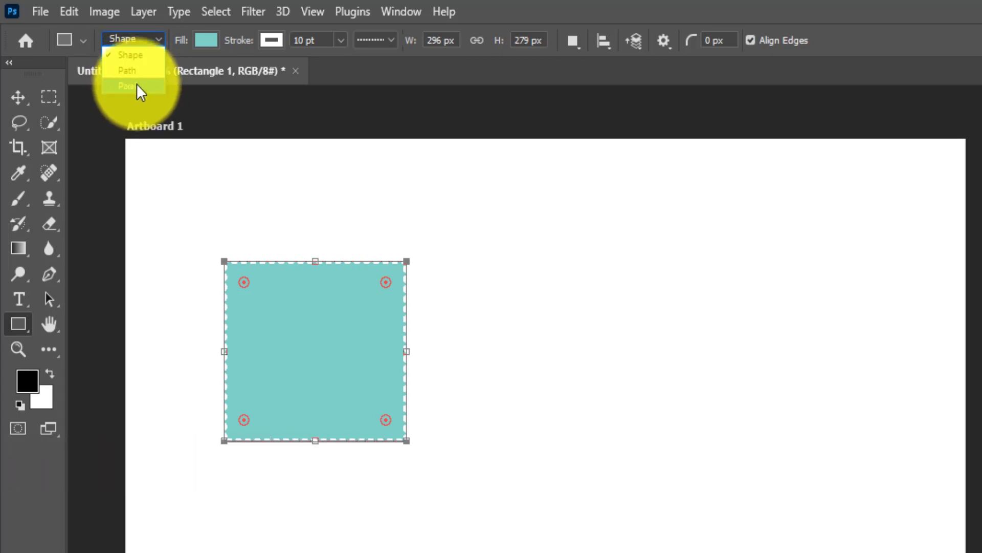
pyautogui.click(141, 45)
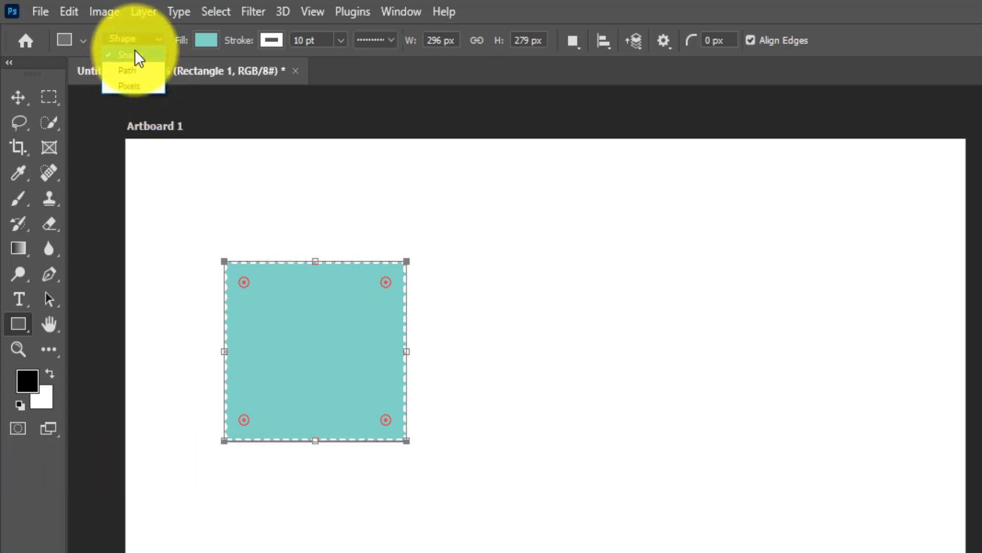
pyautogui.click(136, 55)
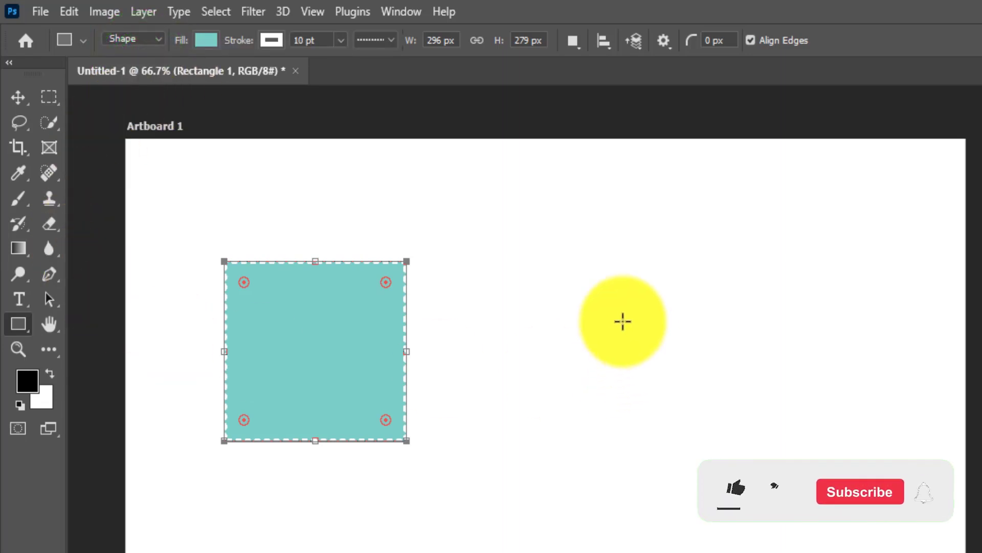
# Step: Draw a second teal rectangle and move it further right with the Path Selection tool
pyautogui.moveTo(538, 262); pyautogui.dragTo(704, 441)
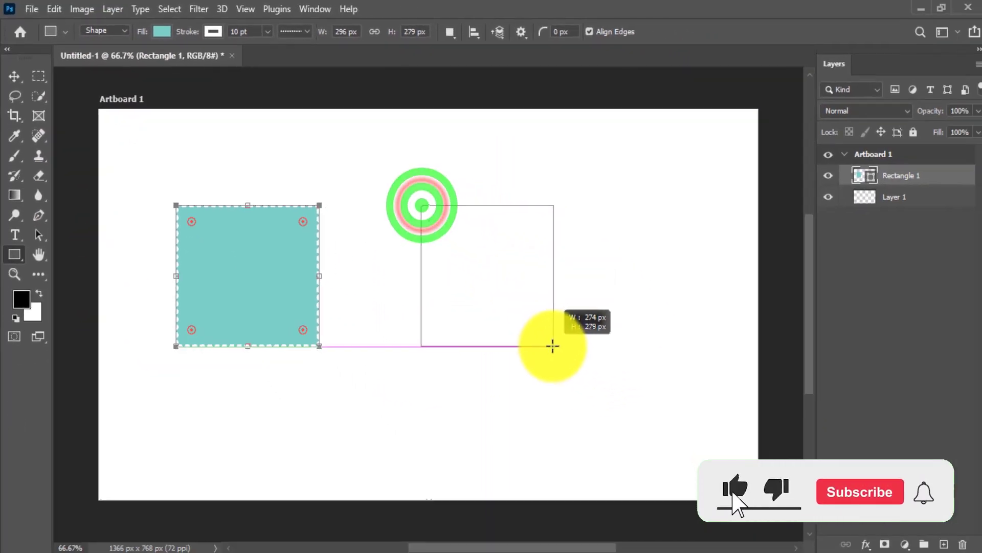
pyautogui.moveTo(553, 347); pyautogui.dragTo(551, 345)
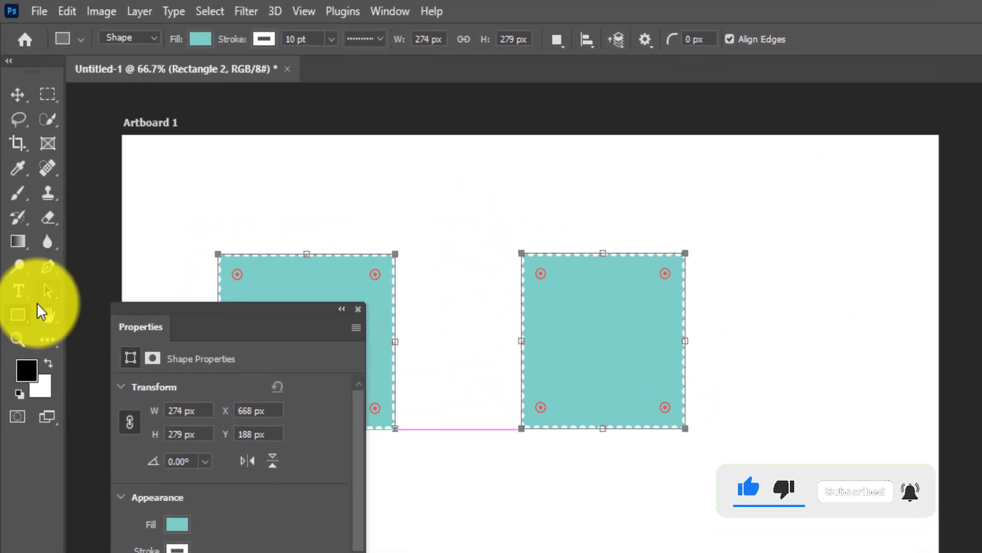
pyautogui.click(48, 293)
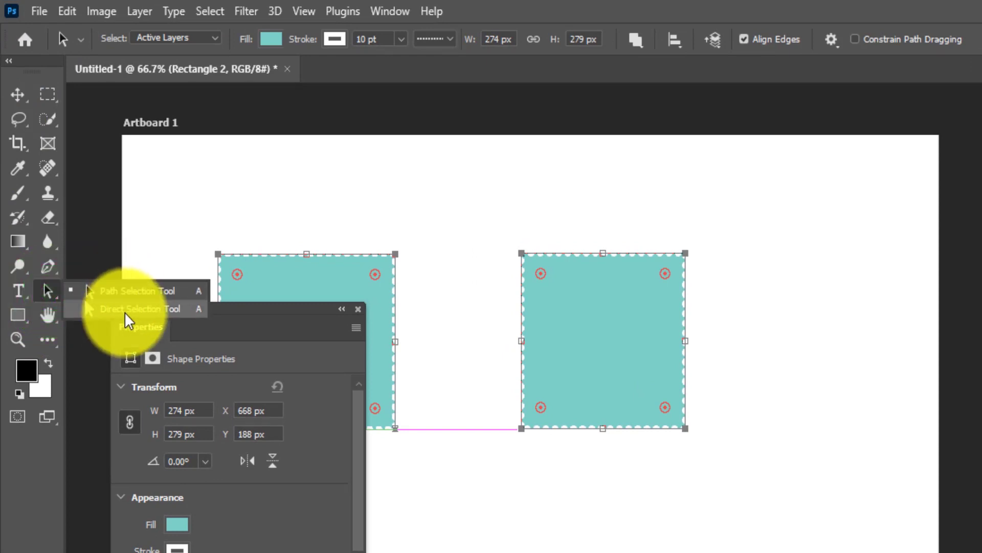
pyautogui.click(129, 292)
pyautogui.click(459, 256)
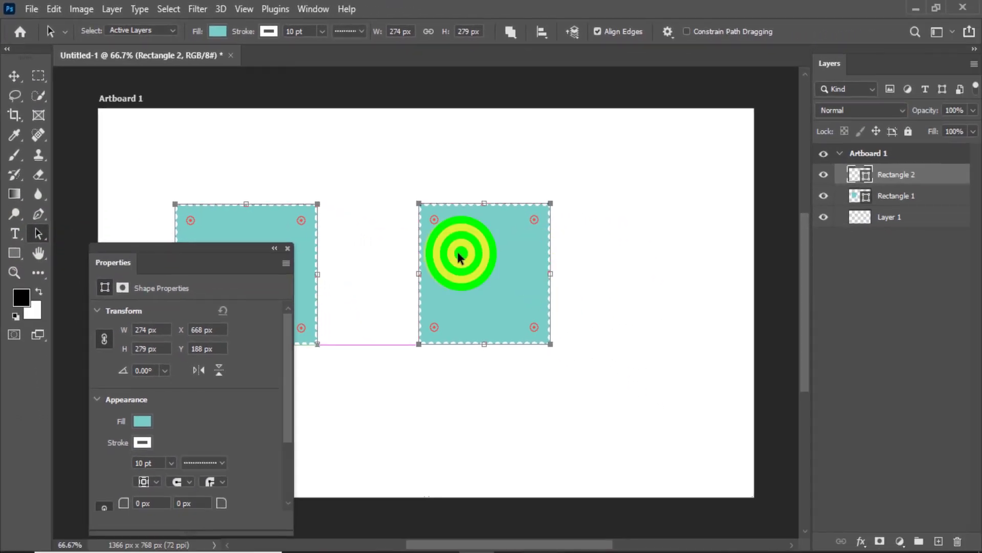
pyautogui.moveTo(460, 256)
pyautogui.mouseDown()
pyautogui.moveTo(471, 292)
pyautogui.moveTo(487, 290)
pyautogui.mouseUp()
# Step: Drag the rectangle's corner anchors into a slanted triangle, converting the live shape to a path
pyautogui.click(38, 233)
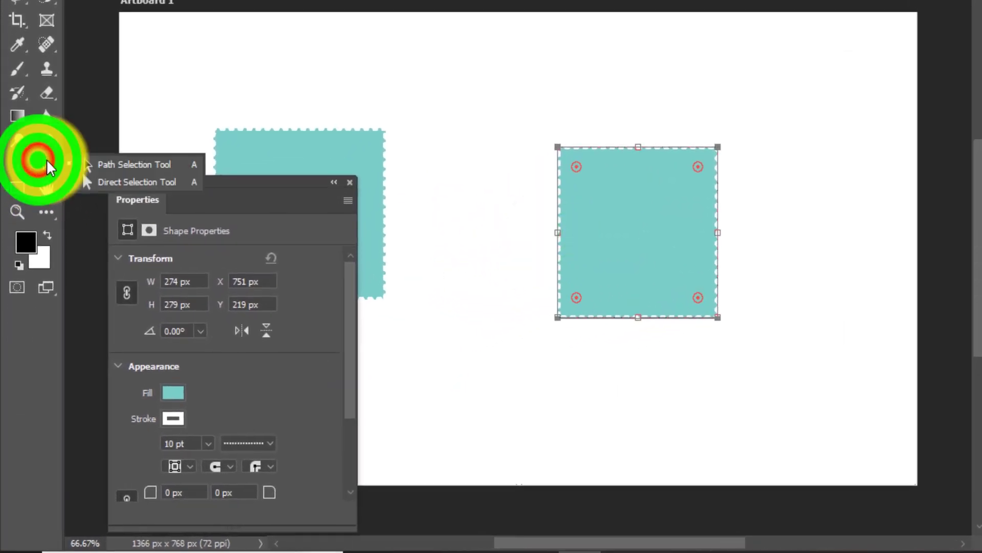
pyautogui.click(95, 185)
pyautogui.click(446, 205)
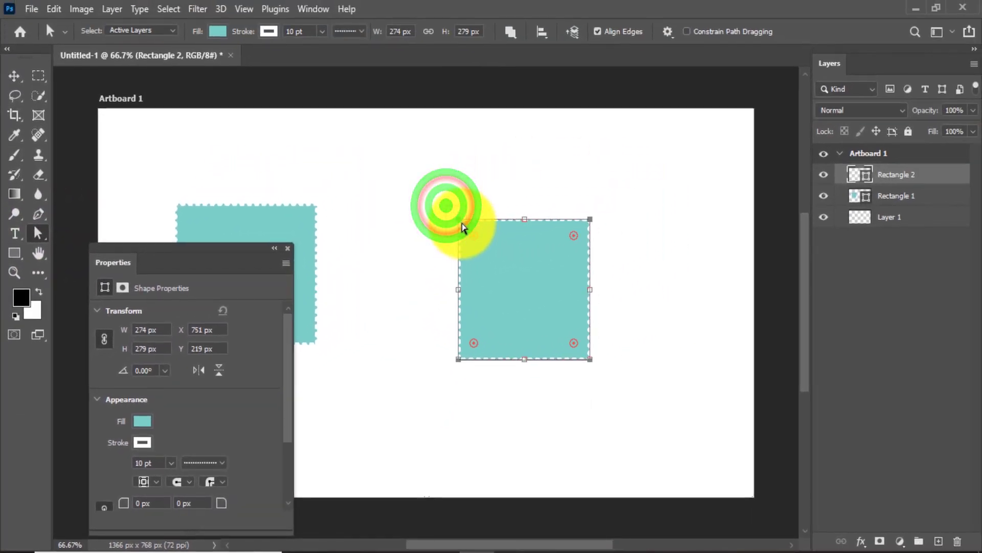
pyautogui.moveTo(460, 222); pyautogui.dragTo(430, 195)
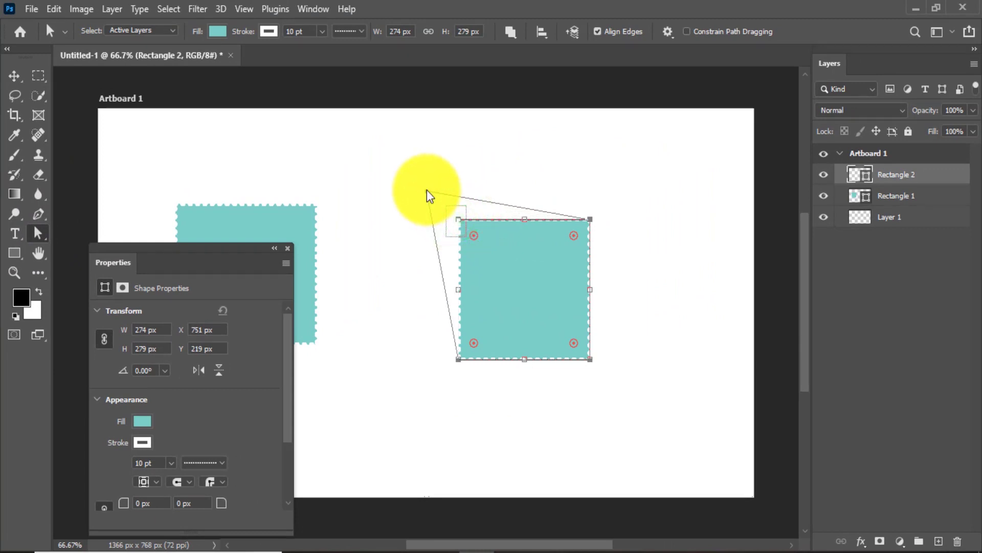
pyautogui.click(438, 217)
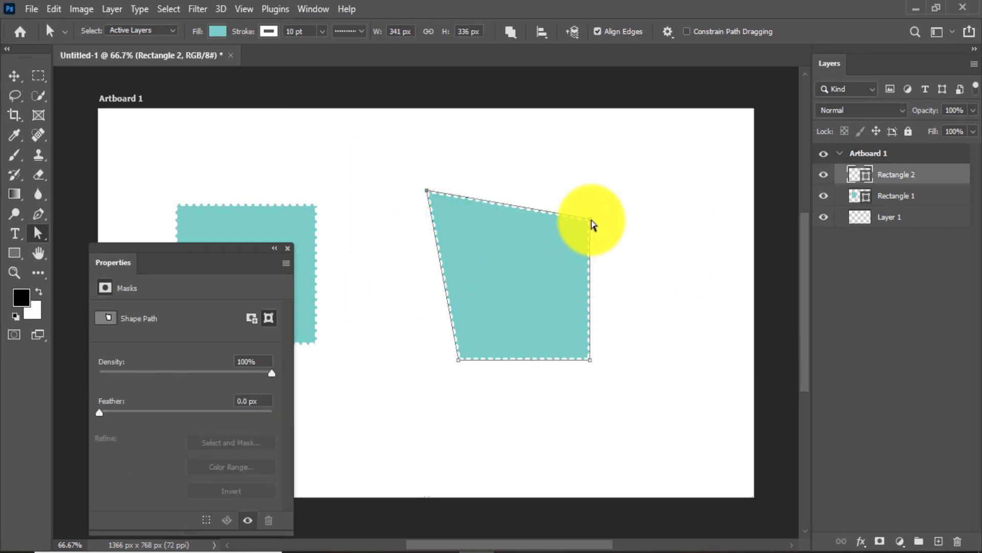
pyautogui.moveTo(592, 224); pyautogui.dragTo(501, 302)
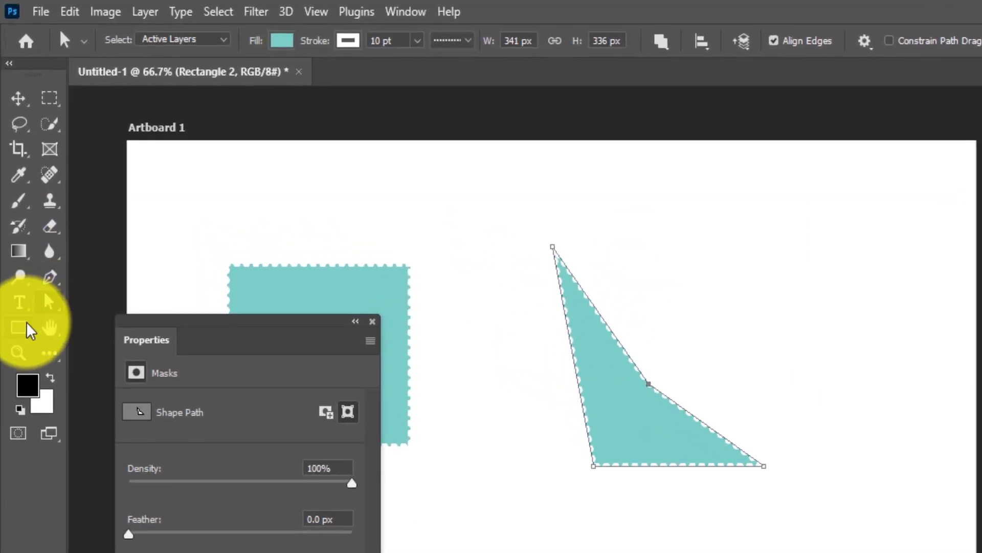
# Step: Switch the Rectangle tool to Pixels mode and draw a black square on a new layer
pyautogui.click(17, 329)
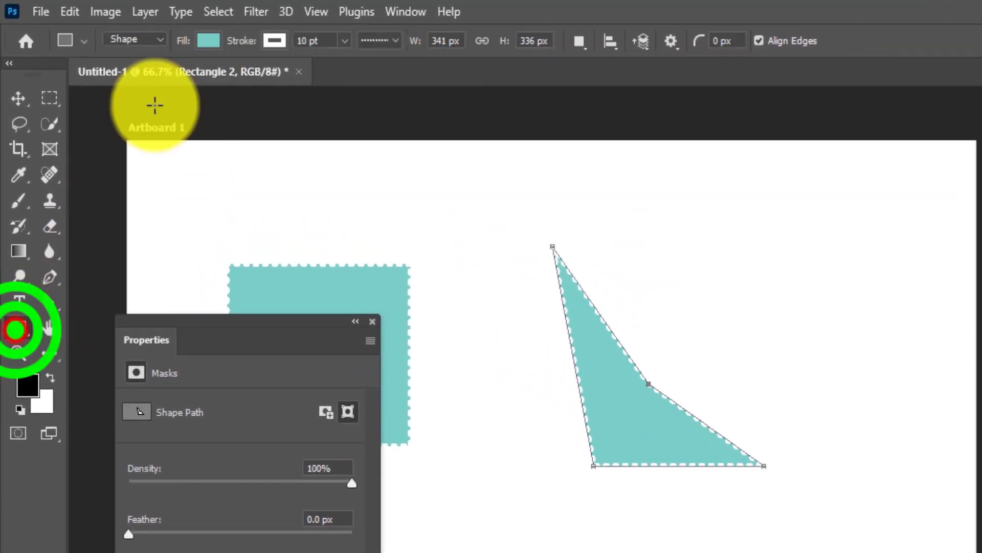
pyautogui.click(139, 39)
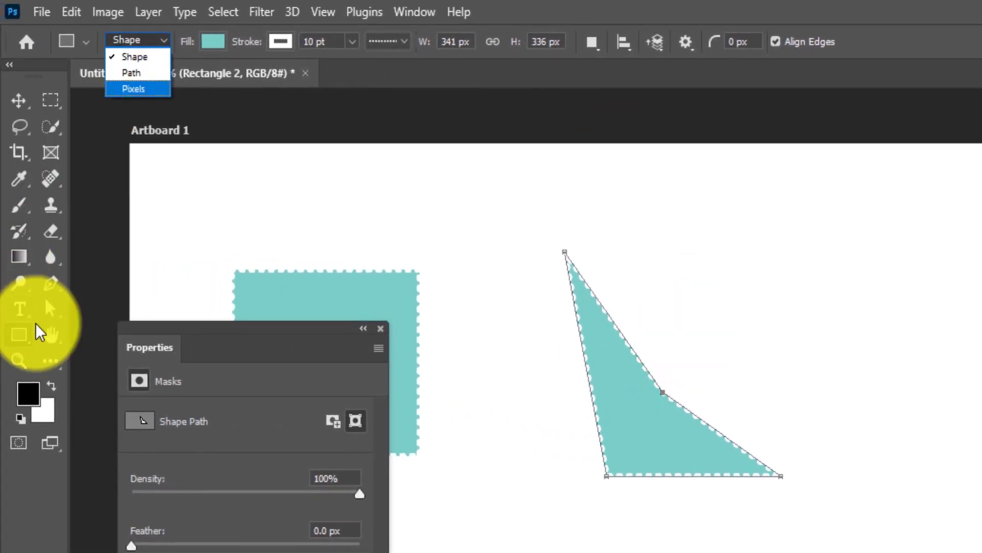
pyautogui.click(134, 89)
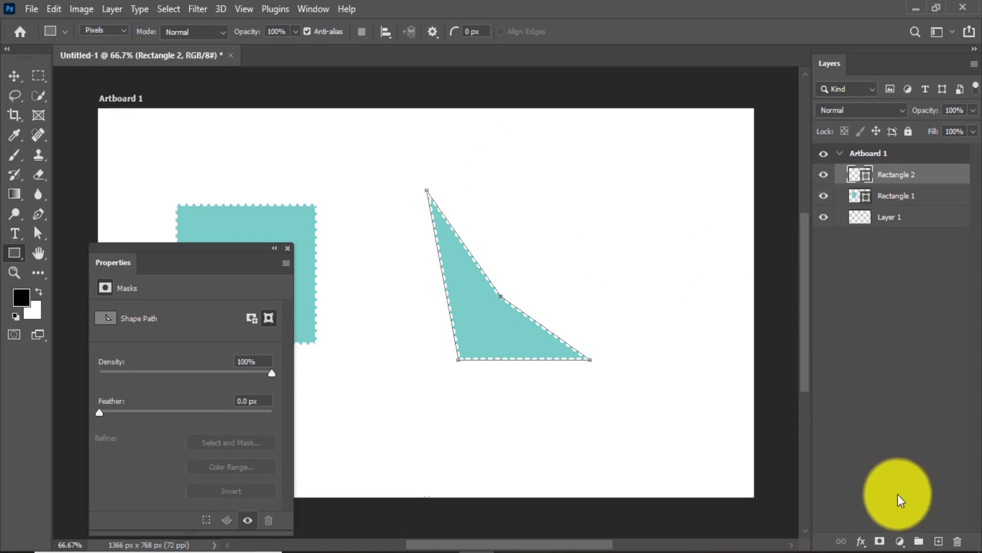
pyautogui.click(936, 540)
pyautogui.moveTo(511, 162); pyautogui.dragTo(637, 280)
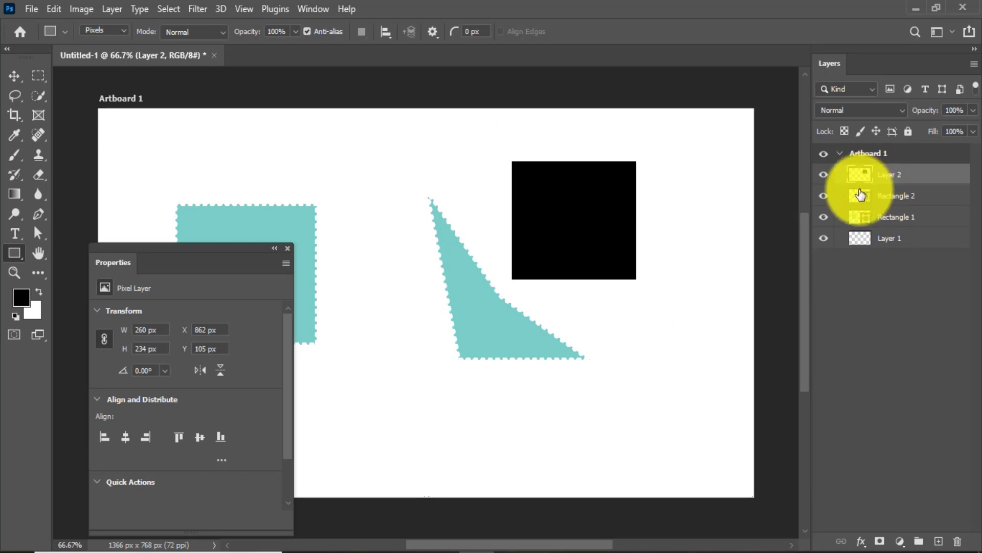
# Step: Nudge the black square slightly right with the Move tool after trying path selection
pyautogui.click(39, 233)
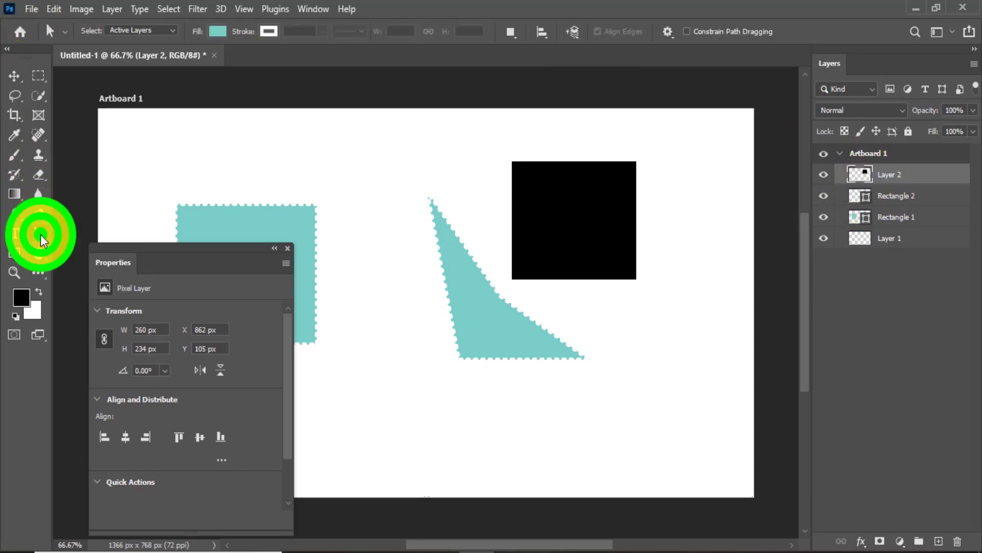
pyautogui.click(87, 236)
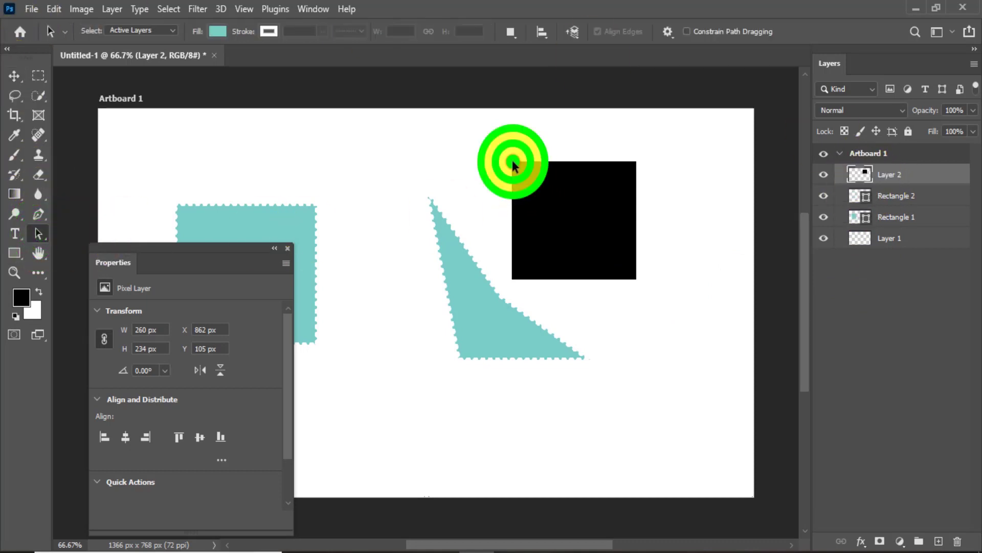
pyautogui.click(636, 164)
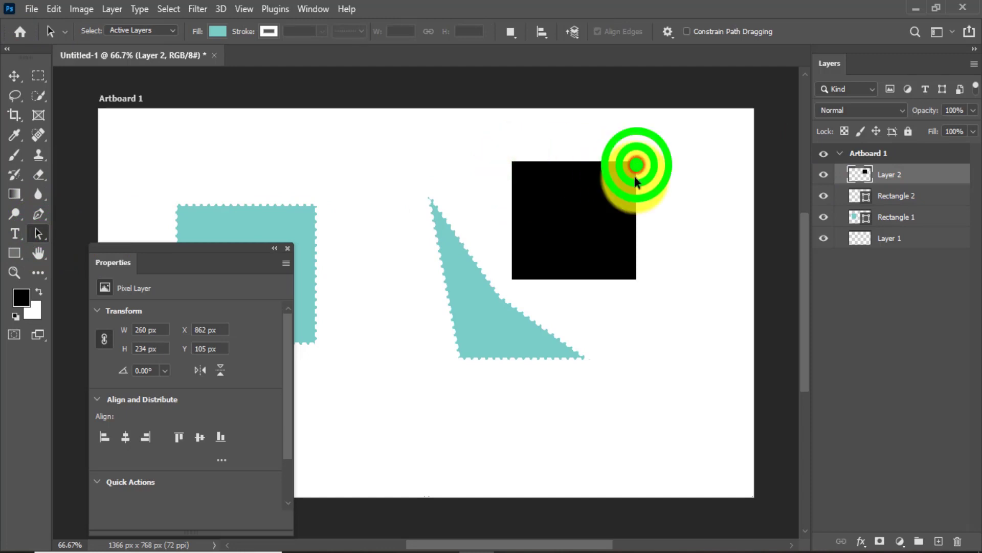
pyautogui.click(636, 278)
pyautogui.click(522, 279)
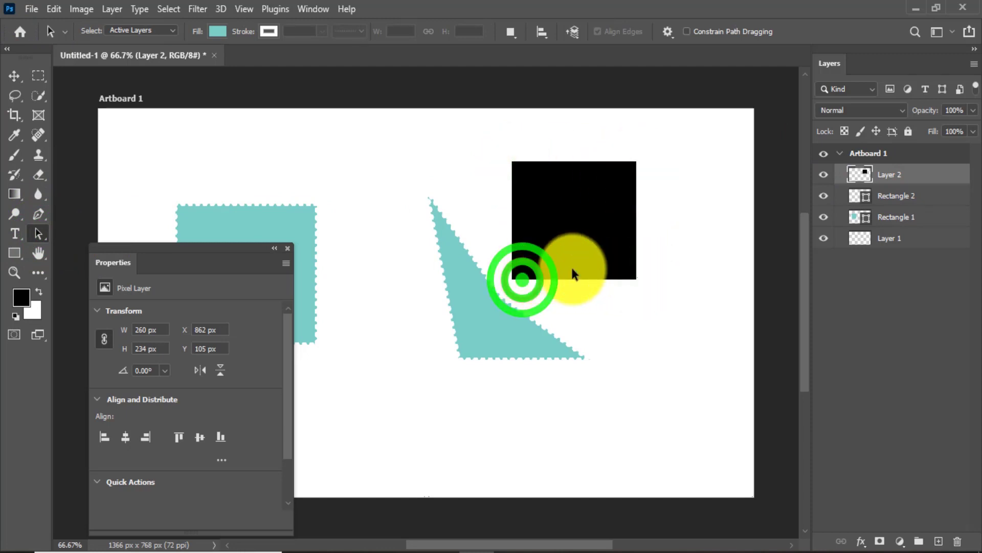
pyautogui.click(14, 75)
pyautogui.moveTo(536, 209)
pyautogui.mouseDown()
pyautogui.moveTo(614, 236)
pyautogui.moveTo(560, 195)
pyautogui.mouseUp()
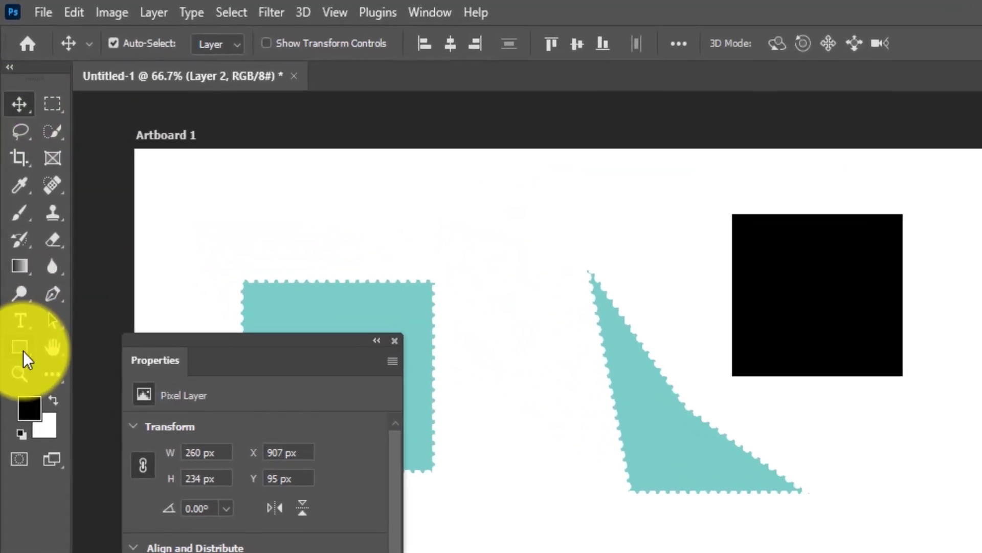
# Step: Set the Rectangle tool to Path mode and draw a square path between the teal shapes
pyautogui.click(15, 253)
pyautogui.click(144, 47)
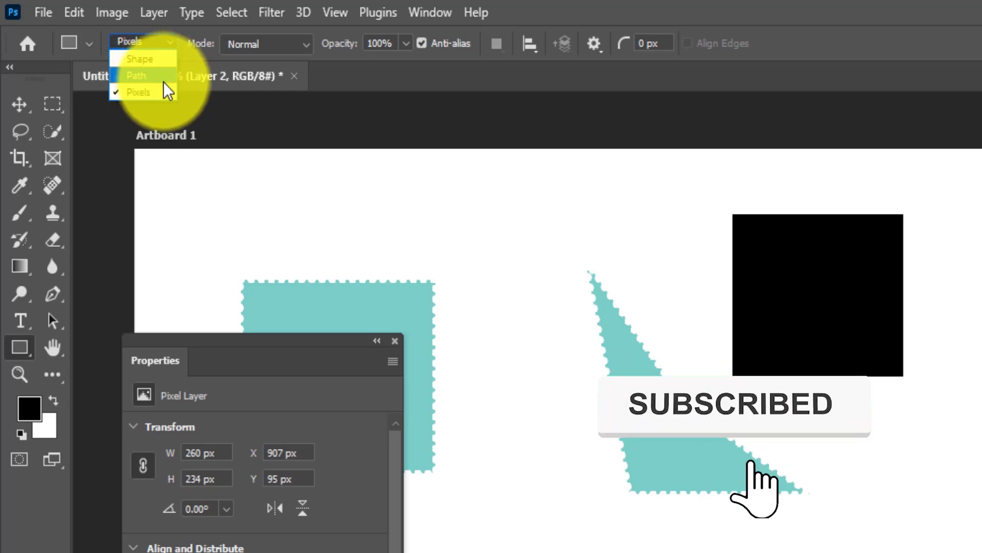
pyautogui.click(134, 77)
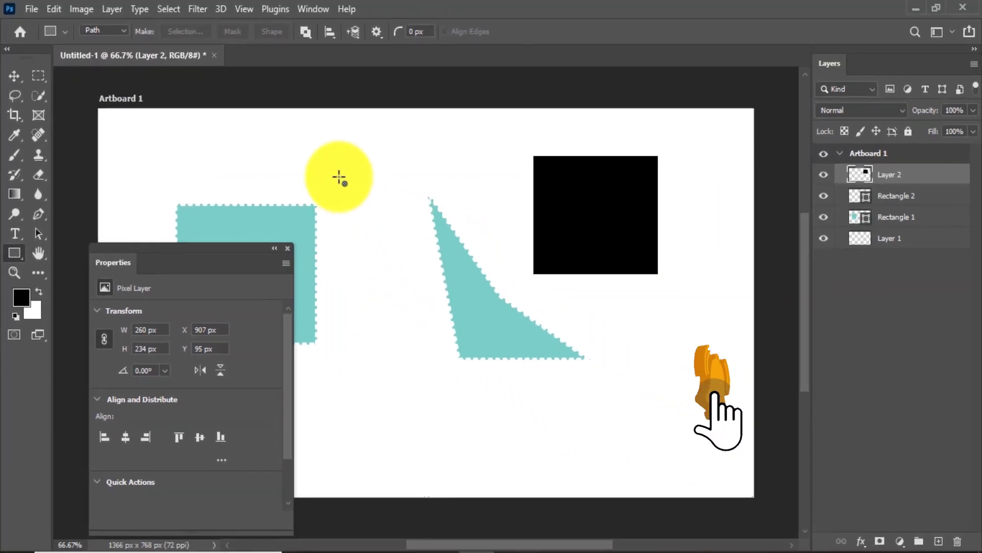
pyautogui.moveTo(338, 156); pyautogui.dragTo(416, 233)
# Step: Round the square path's corners, then reduce the radius to about 13 px
pyautogui.scroll(2, 336, 174)
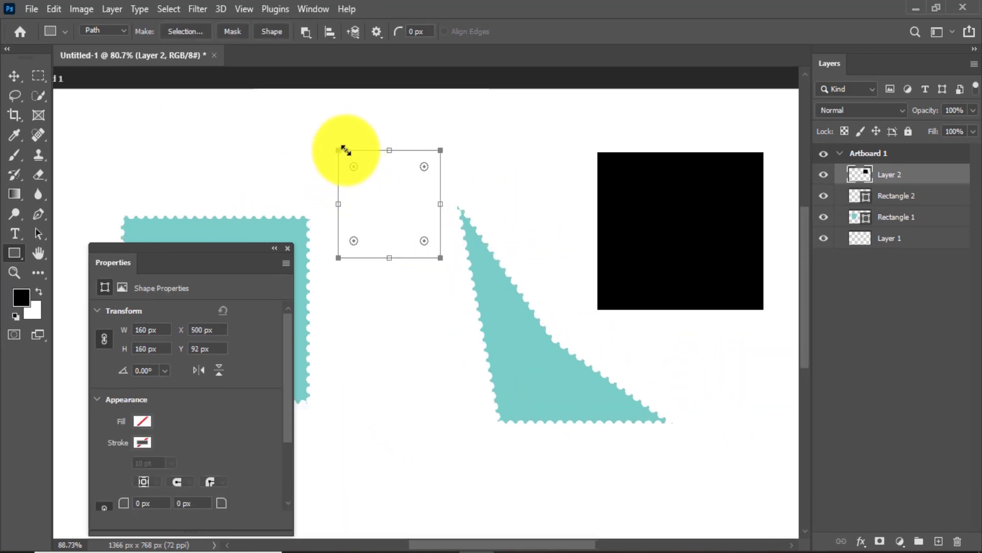
pyautogui.scroll(1, 347, 149)
pyautogui.scroll(1, 352, 147)
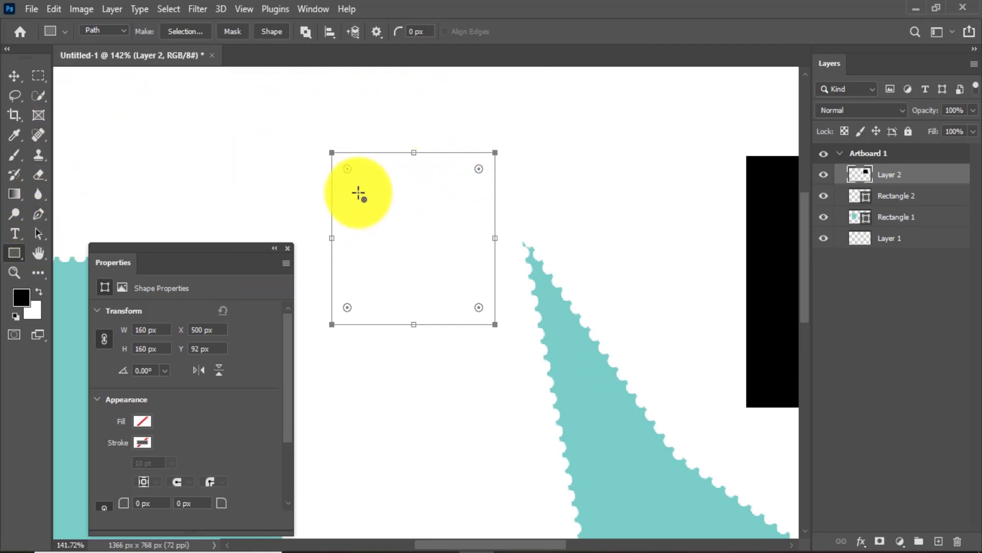
pyautogui.moveTo(349, 173); pyautogui.dragTo(367, 177)
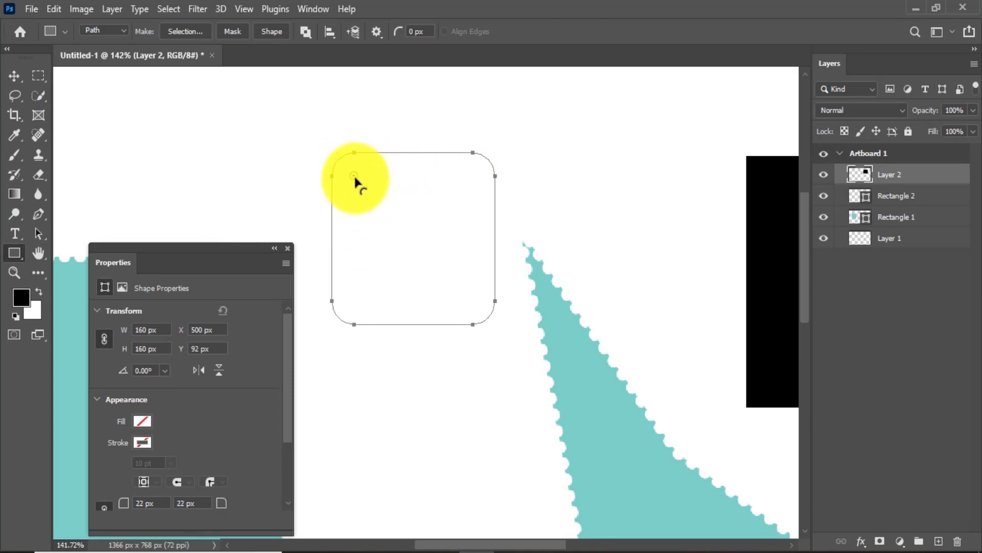
pyautogui.moveTo(364, 178); pyautogui.dragTo(323, 179)
pyautogui.click(413, 32)
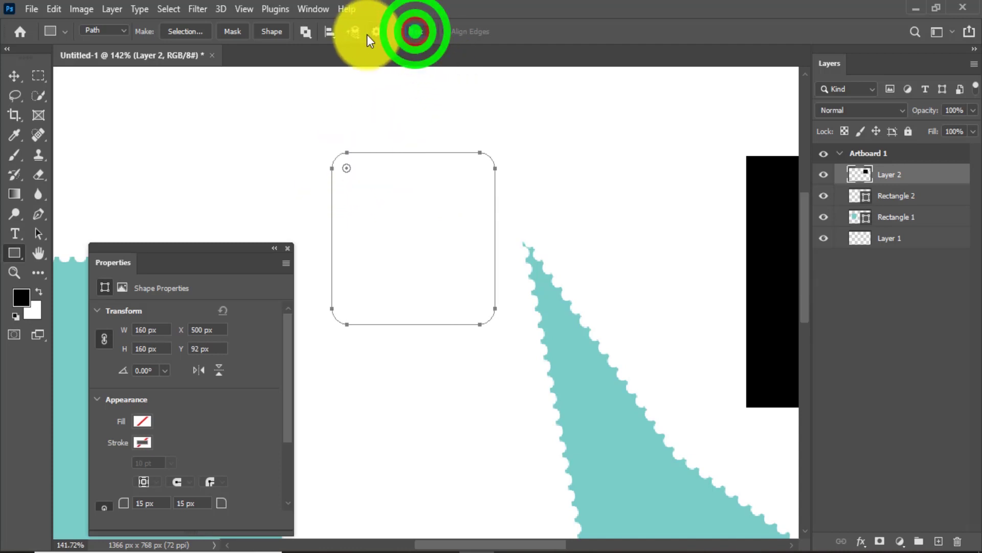
pyautogui.moveTo(348, 174); pyautogui.dragTo(346, 169)
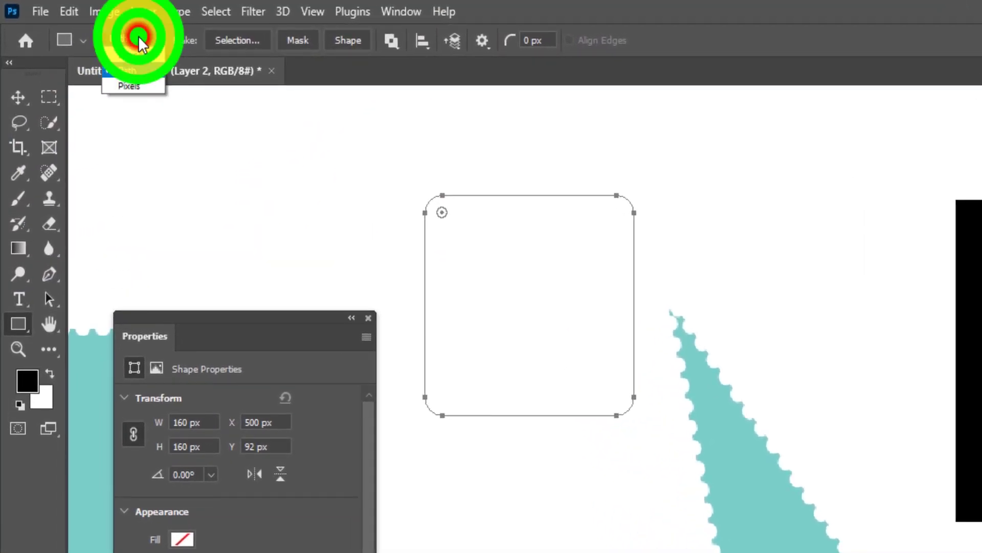
pyautogui.click(107, 29)
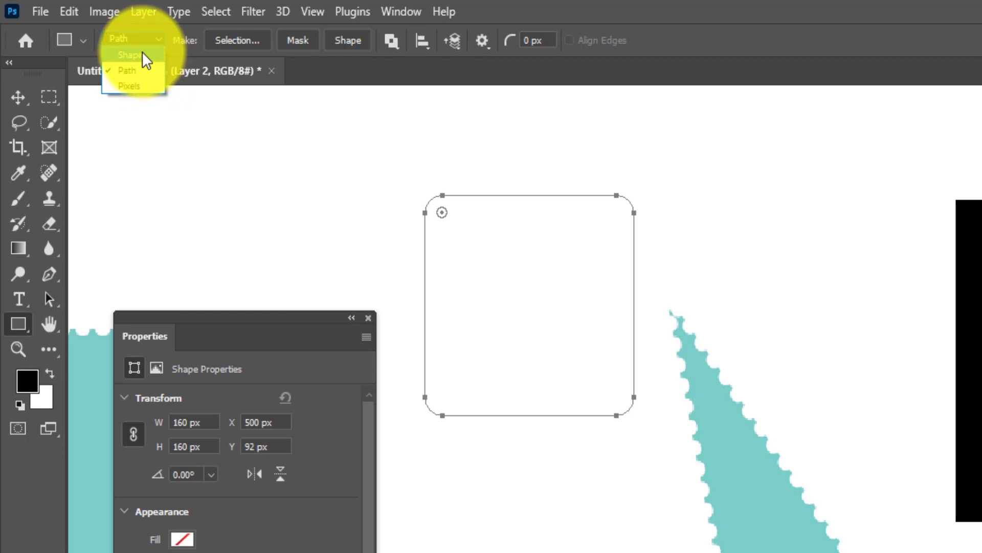
# Step: Select the square path's top-left corner anchors with the Direct Selection tool
pyautogui.click(133, 71)
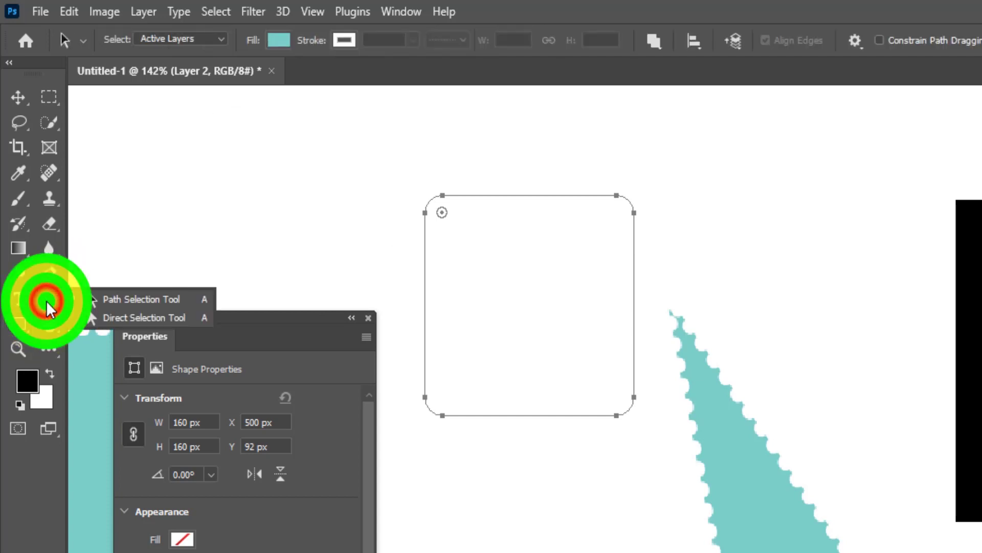
pyautogui.moveTo(46, 300); pyautogui.dragTo(128, 297)
pyautogui.moveTo(412, 179); pyautogui.dragTo(445, 225)
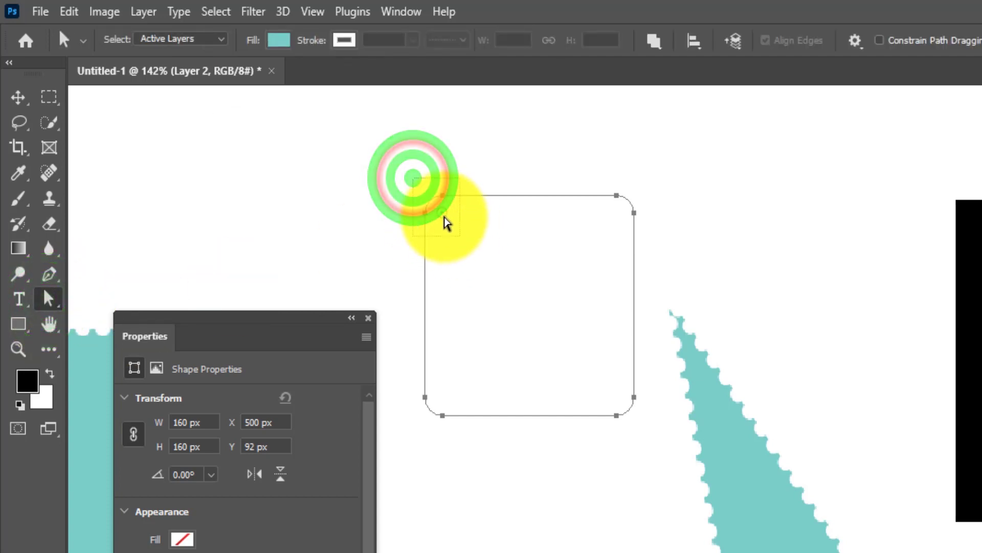
pyautogui.scroll(3, 281, 149)
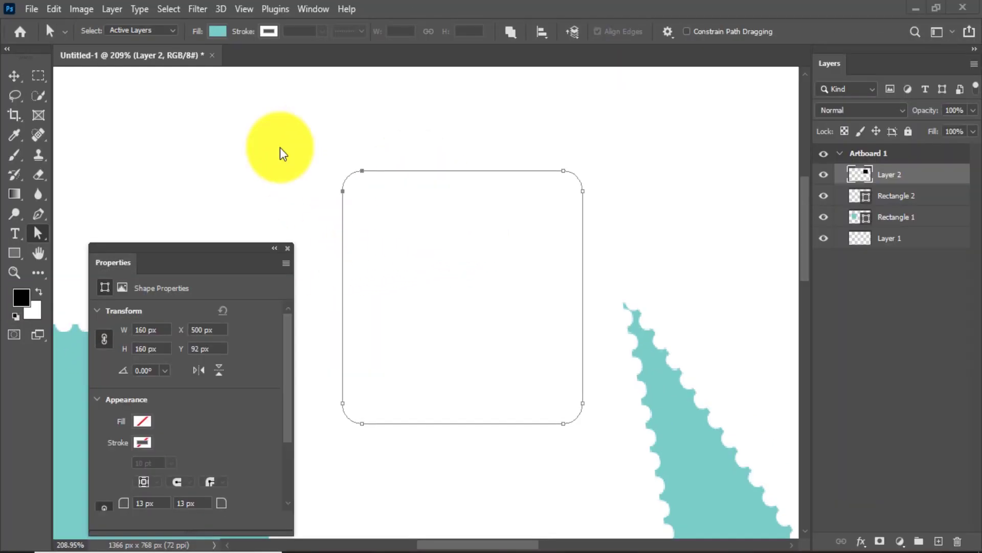
pyautogui.click(323, 139)
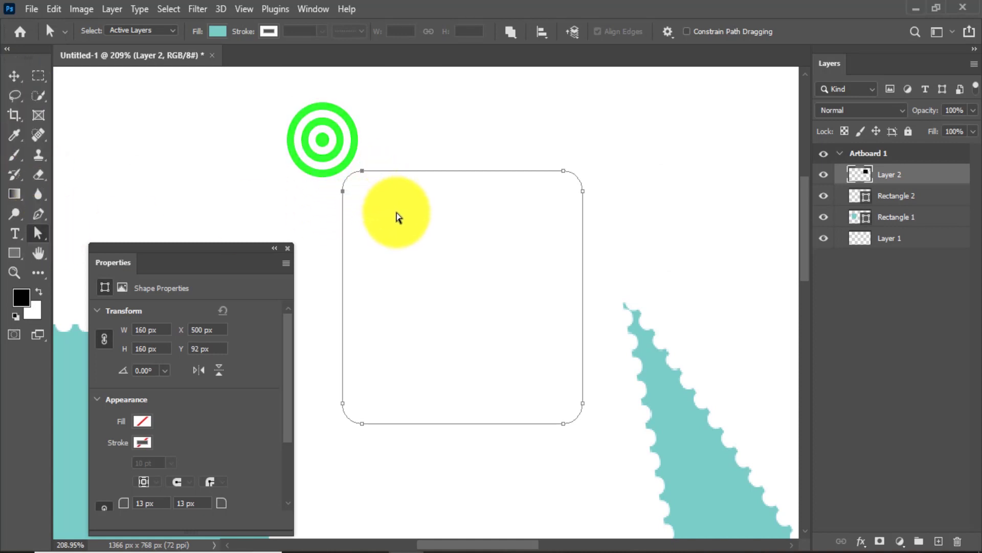
pyautogui.moveTo(291, 145); pyautogui.dragTo(358, 191)
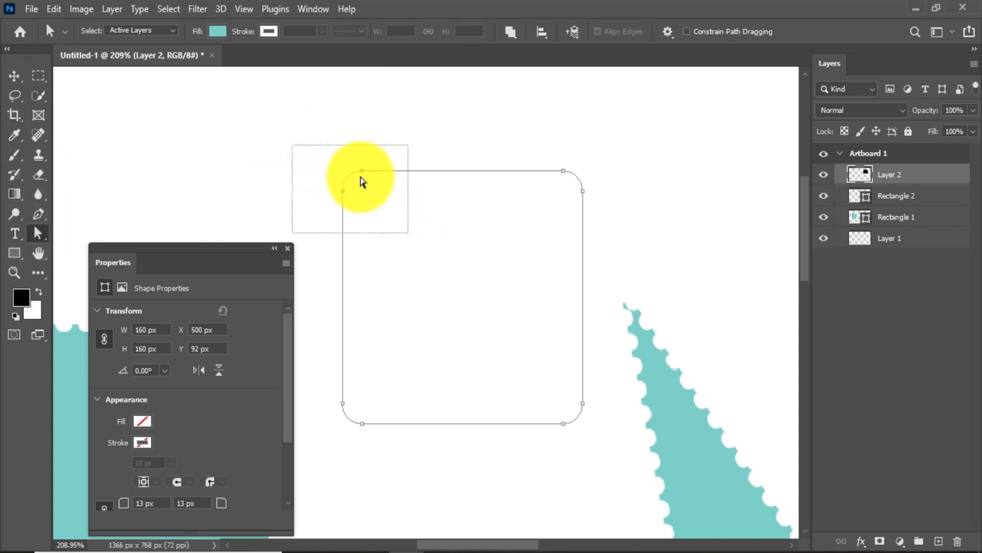
# Step: Pull the top-left corner up and outward, accepting conversion of the live shape to a path
pyautogui.scroll(-2, 388, 190)
pyautogui.scroll(2, 386, 188)
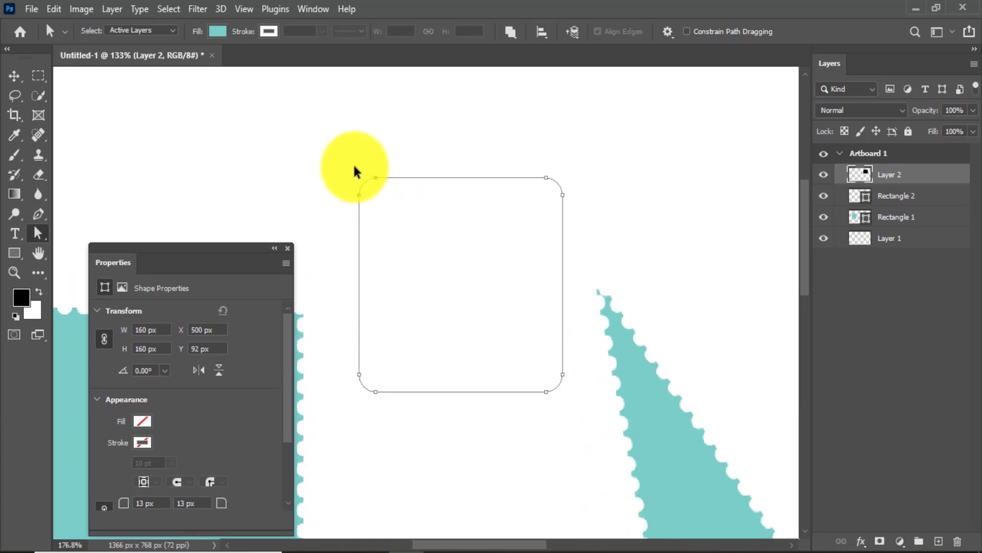
pyautogui.scroll(2, 383, 186)
pyautogui.moveTo(387, 190); pyautogui.dragTo(303, 104)
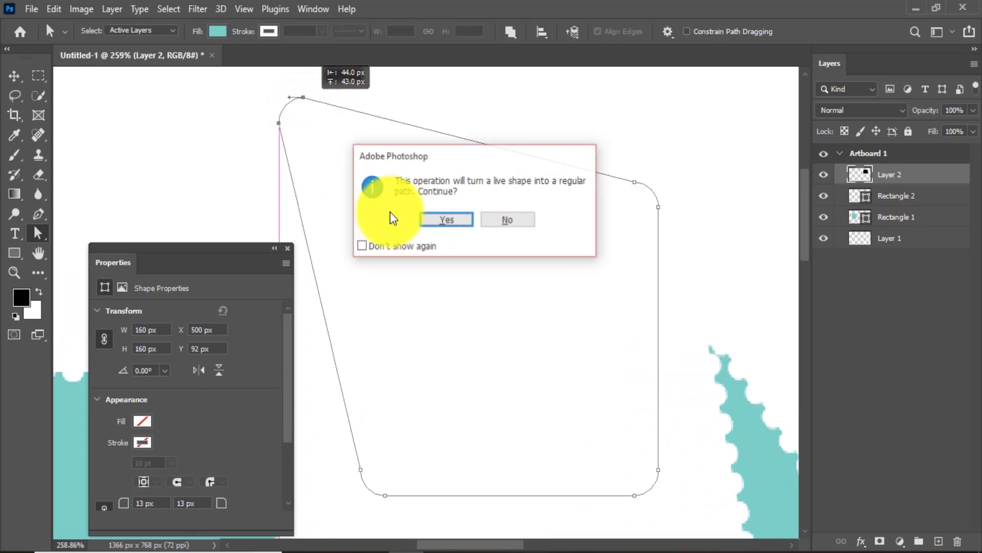
pyautogui.click(442, 221)
pyautogui.scroll(-2, 390, 248)
pyautogui.scroll(-1, 390, 248)
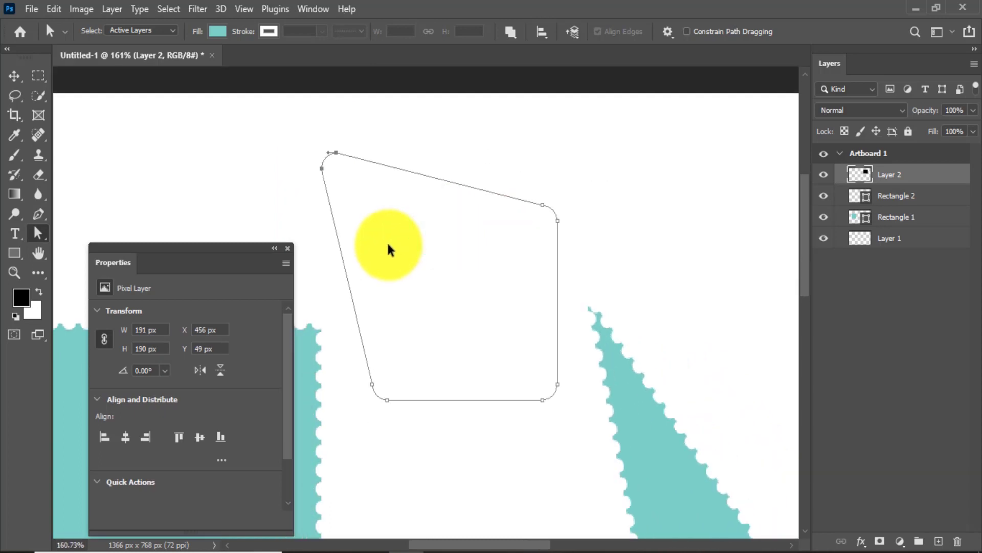
pyautogui.scroll(-1, 390, 248)
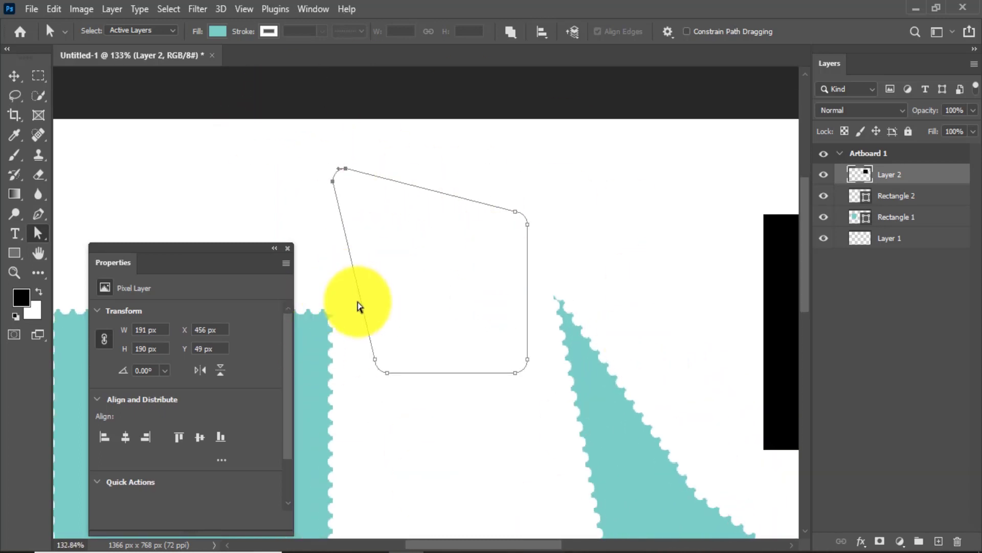
# Step: Load the outline as a selection, fill it with bright red, and deselect
pyautogui.click(14, 76)
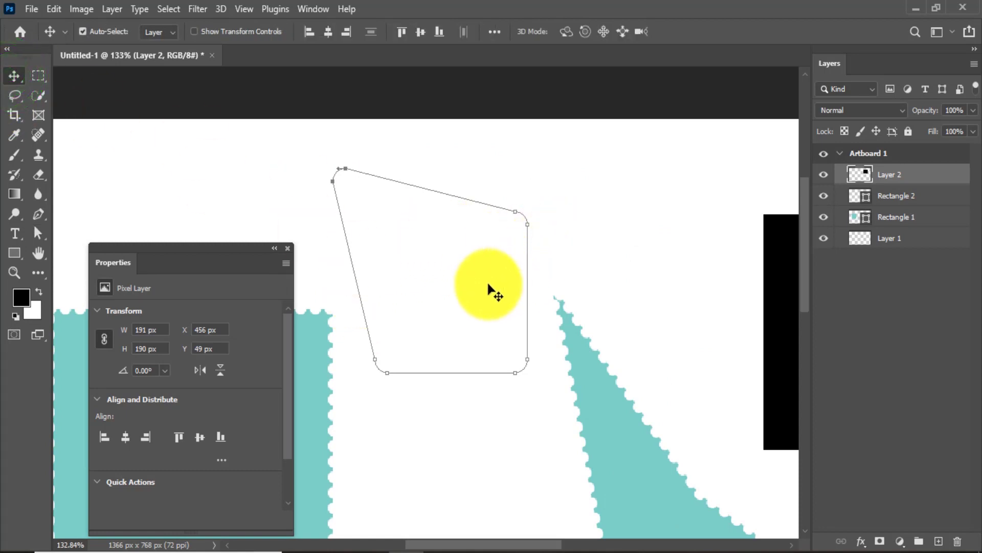
pyautogui.hotkey('ctrl', 'Return')
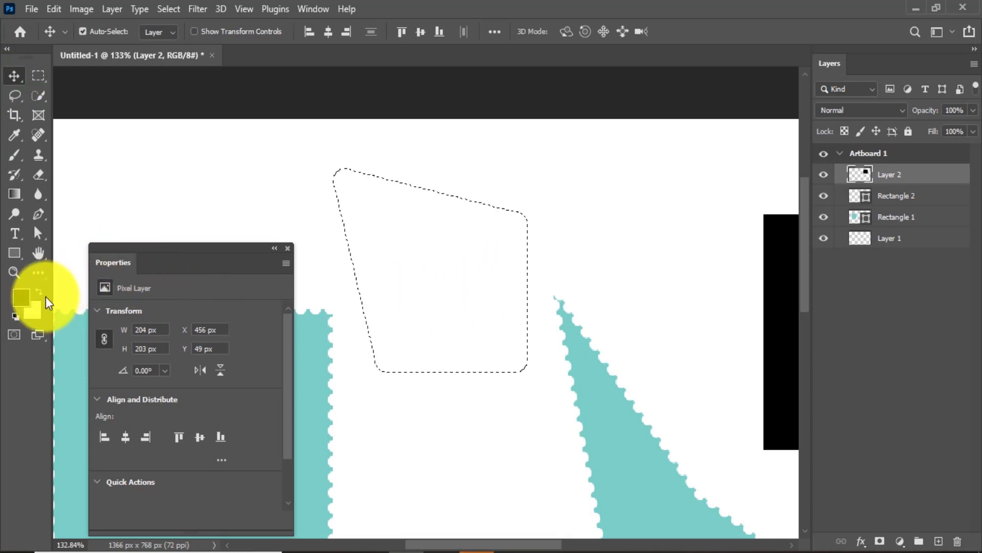
pyautogui.click(22, 297)
pyautogui.click(468, 110)
pyautogui.click(625, 95)
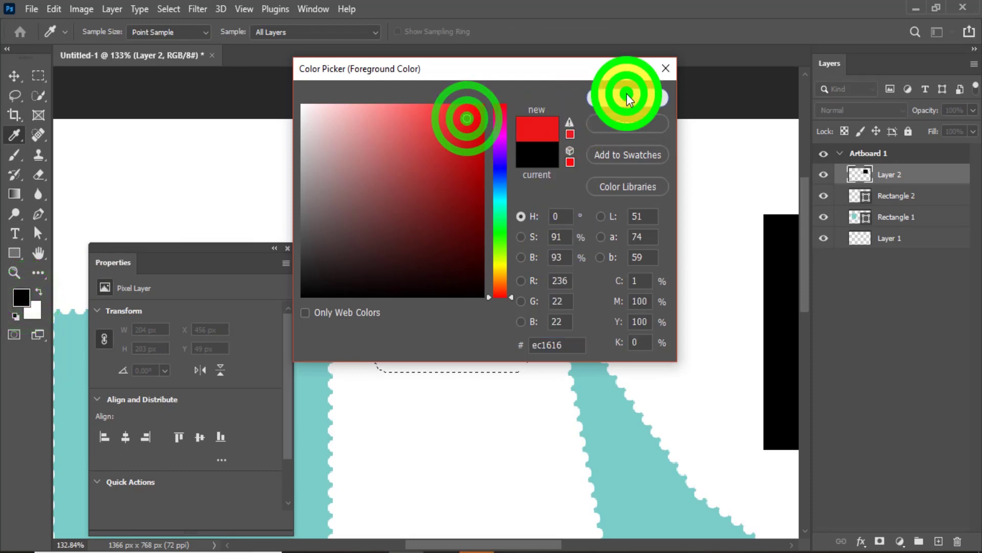
pyautogui.hotkey('alt', 'BackSpace')
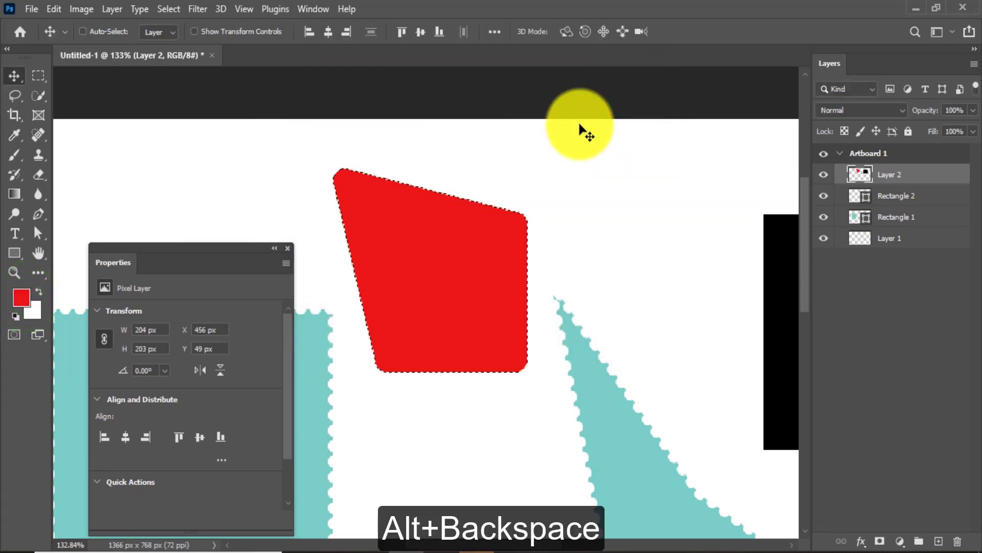
pyautogui.hotkey('ctrl', 'd')
# Step: Switch the Rectangle tool to Shape mode and draw a square right of the red shape
pyautogui.click(41, 229)
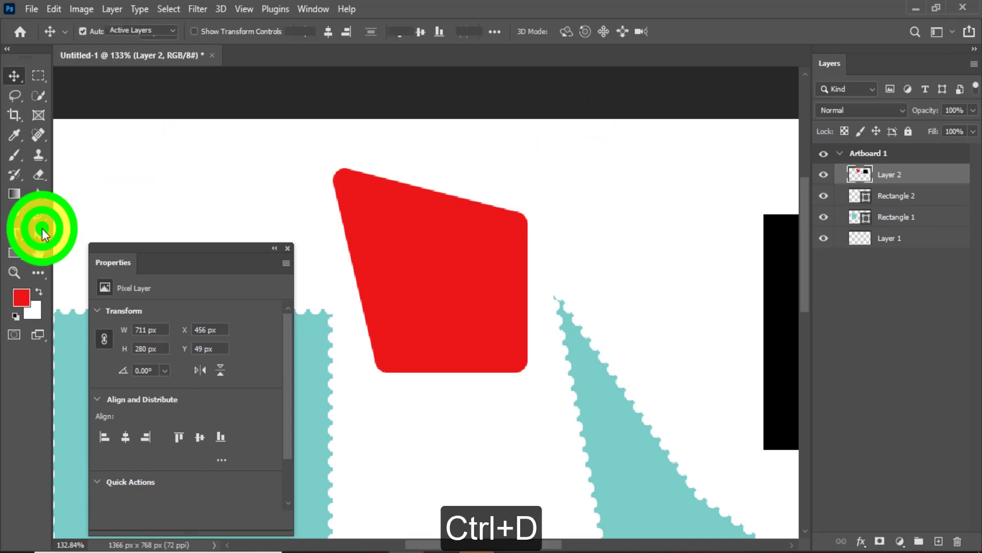
pyautogui.moveTo(318, 149); pyautogui.dragTo(394, 215)
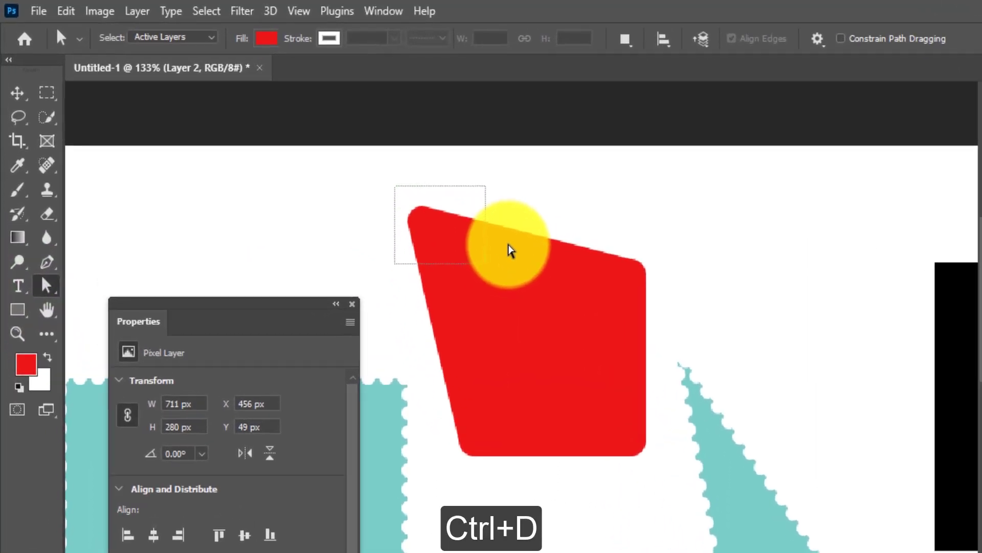
pyautogui.click(23, 322)
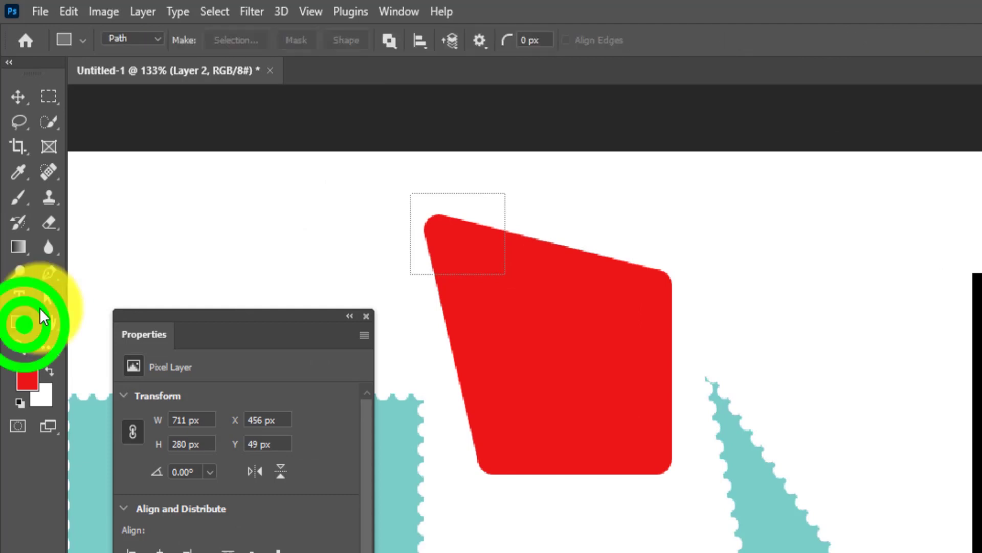
pyautogui.click(132, 39)
pyautogui.click(145, 57)
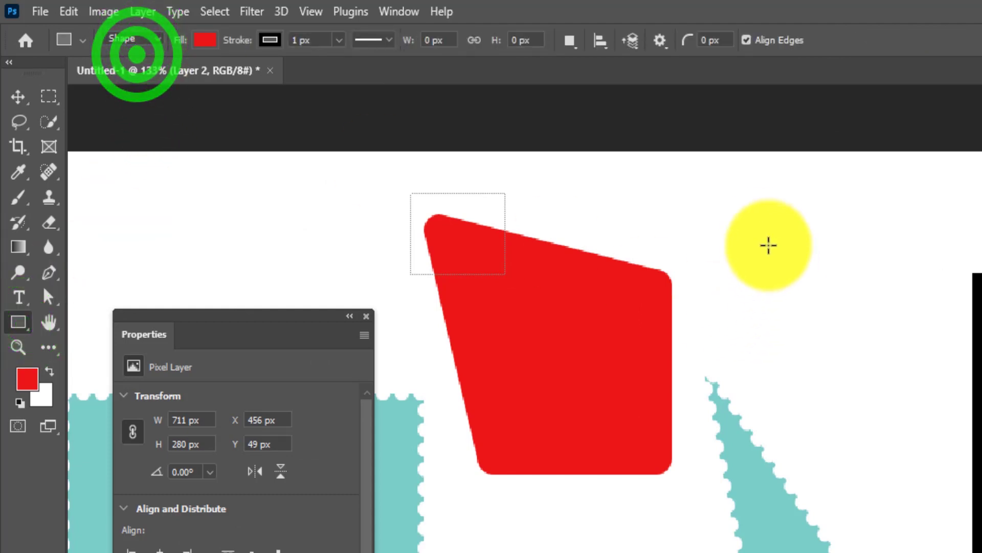
pyautogui.moveTo(764, 236); pyautogui.dragTo(879, 342)
pyautogui.moveTo(816, 318); pyautogui.dragTo(836, 348)
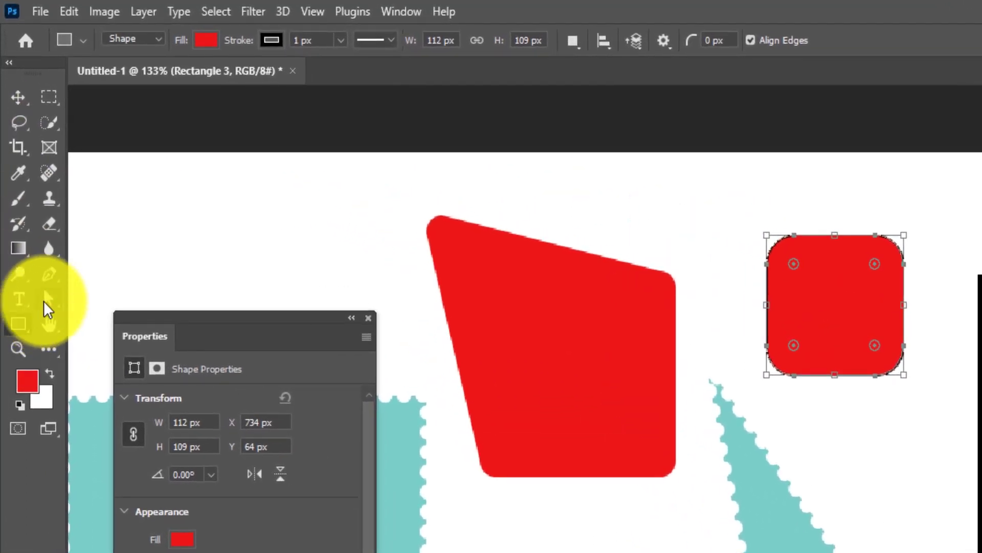
# Step: Convert the square to a path and pull a top point down into a V-shaped notch
pyautogui.click(38, 233)
pyautogui.click(119, 317)
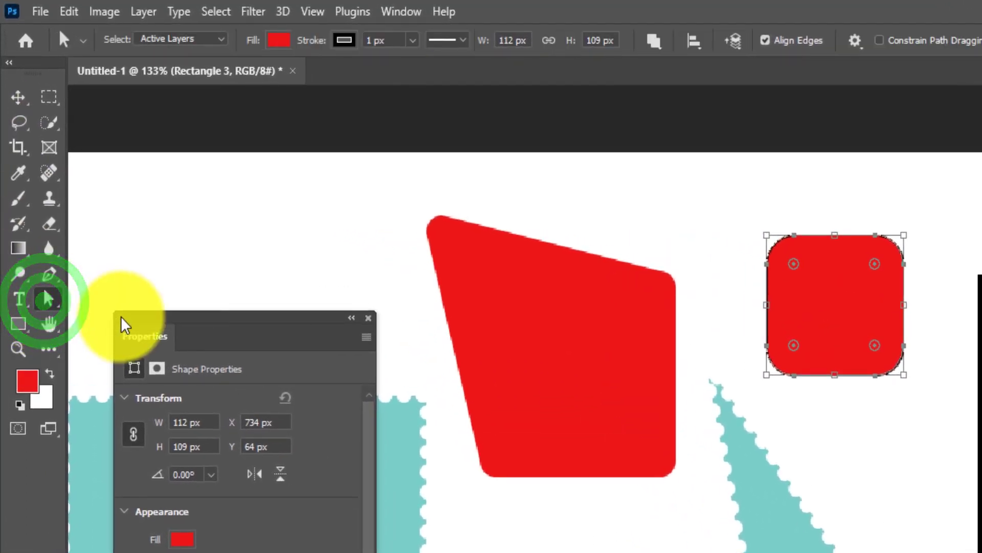
pyautogui.moveTo(740, 207)
pyautogui.mouseDown()
pyautogui.moveTo(794, 247)
pyautogui.moveTo(782, 221)
pyautogui.mouseUp()
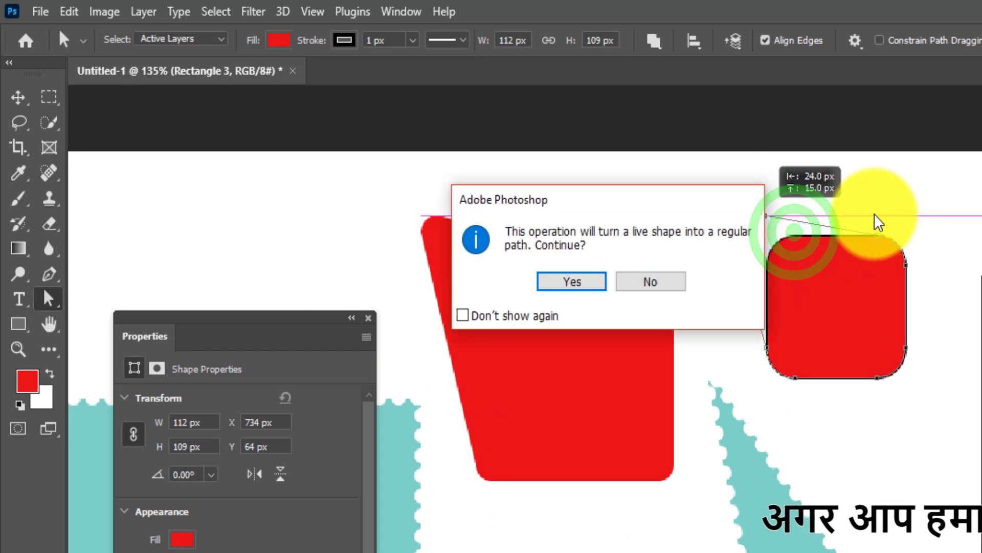
pyautogui.click(573, 280)
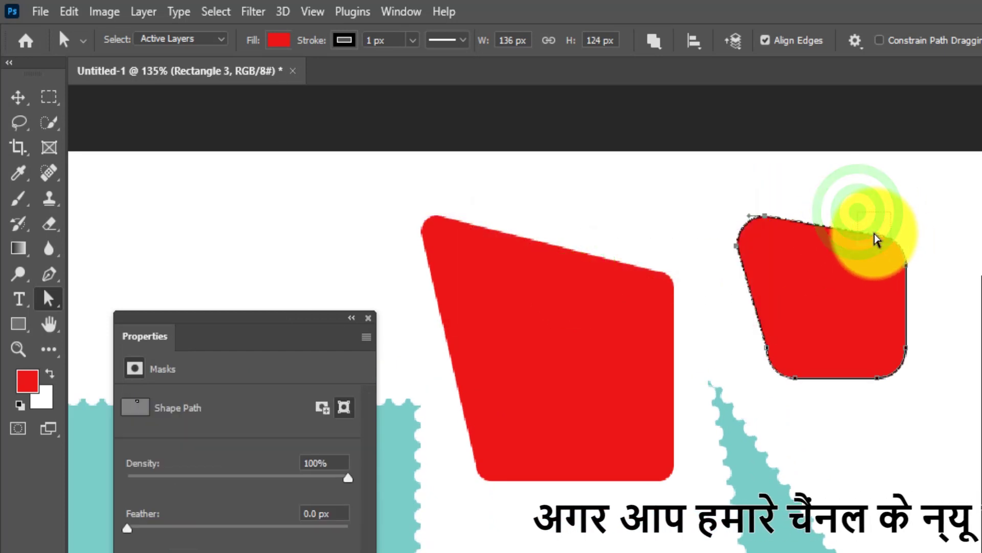
pyautogui.moveTo(874, 235)
pyautogui.mouseDown()
pyautogui.moveTo(871, 256)
pyautogui.moveTo(830, 303)
pyautogui.mouseUp()
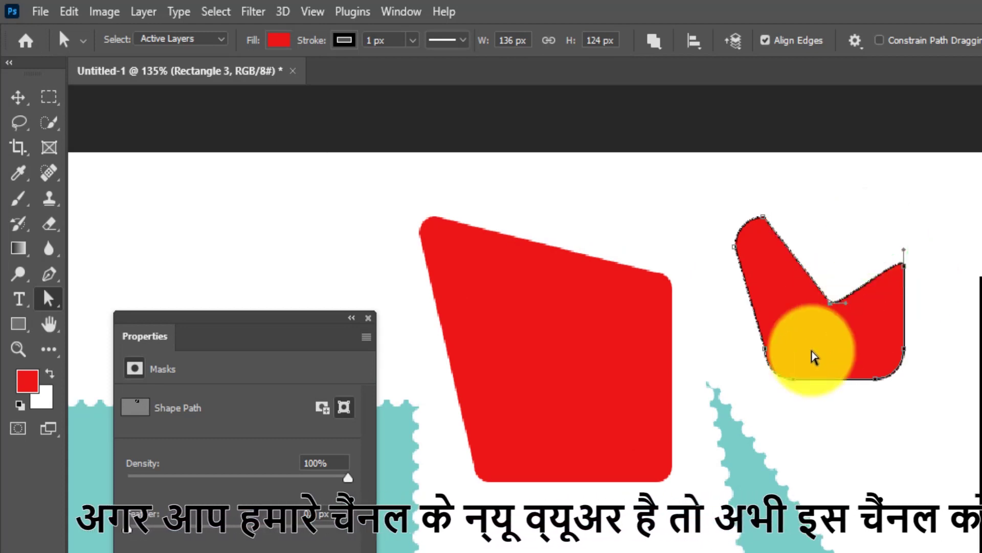
pyautogui.rightClick(46, 301)
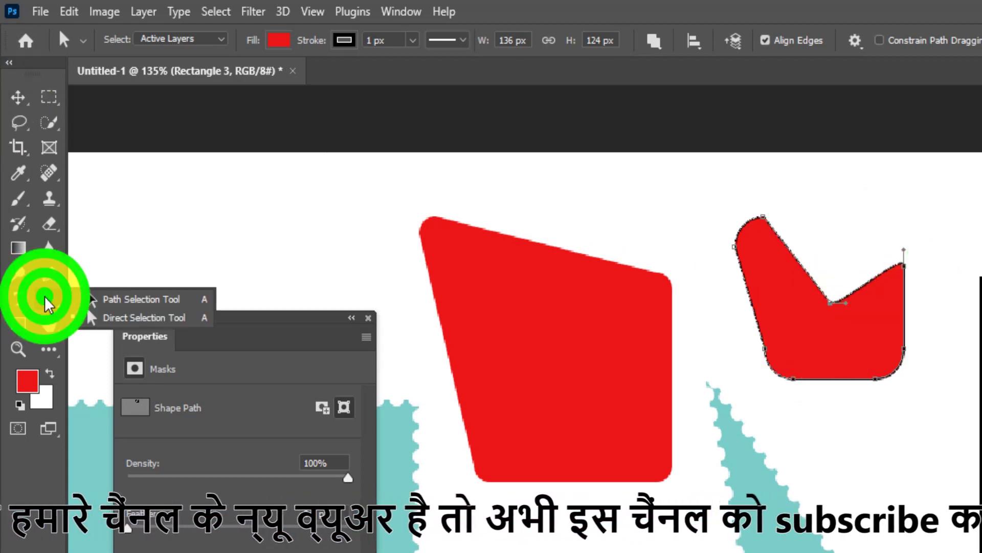
pyautogui.click(23, 324)
pyautogui.rightClick(23, 328)
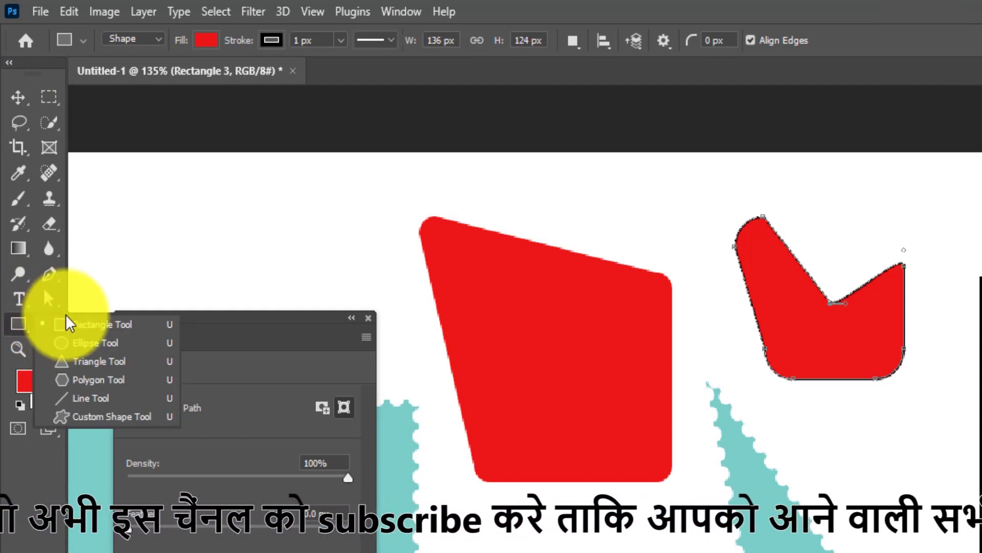
# Step: Draw a small light-green rectangle shape near the artboard's top-left corner
pyautogui.click(99, 324)
pyautogui.click(154, 40)
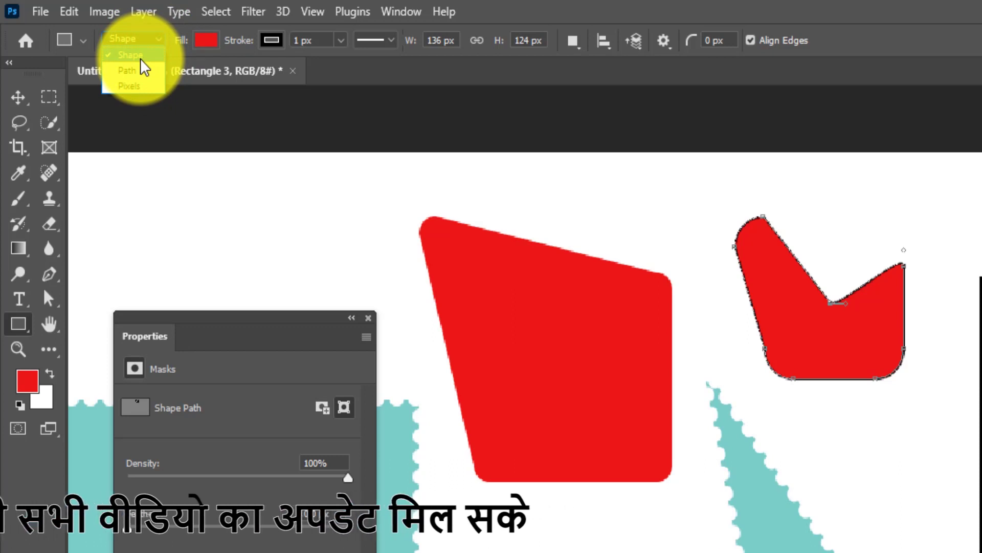
pyautogui.click(125, 37)
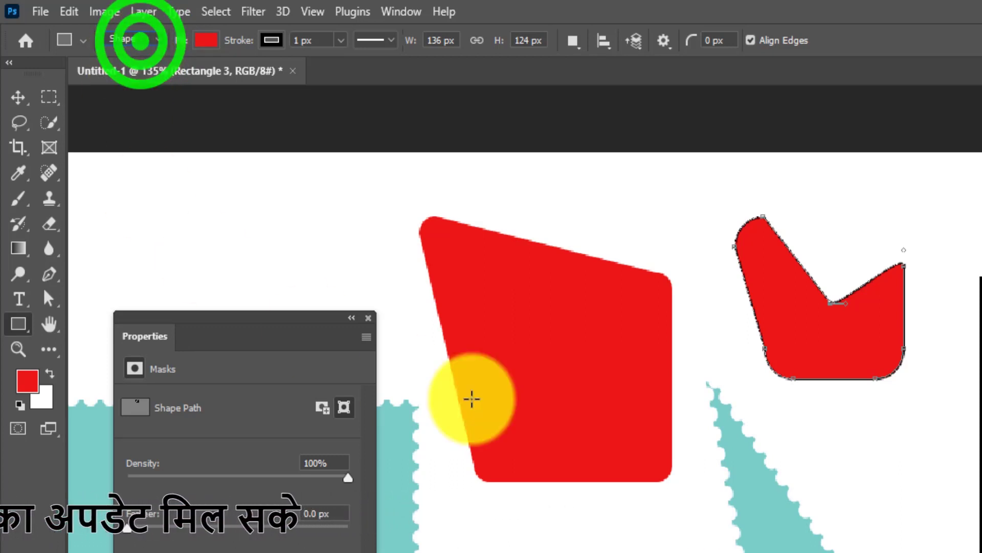
pyautogui.moveTo(238, 195); pyautogui.dragTo(334, 279)
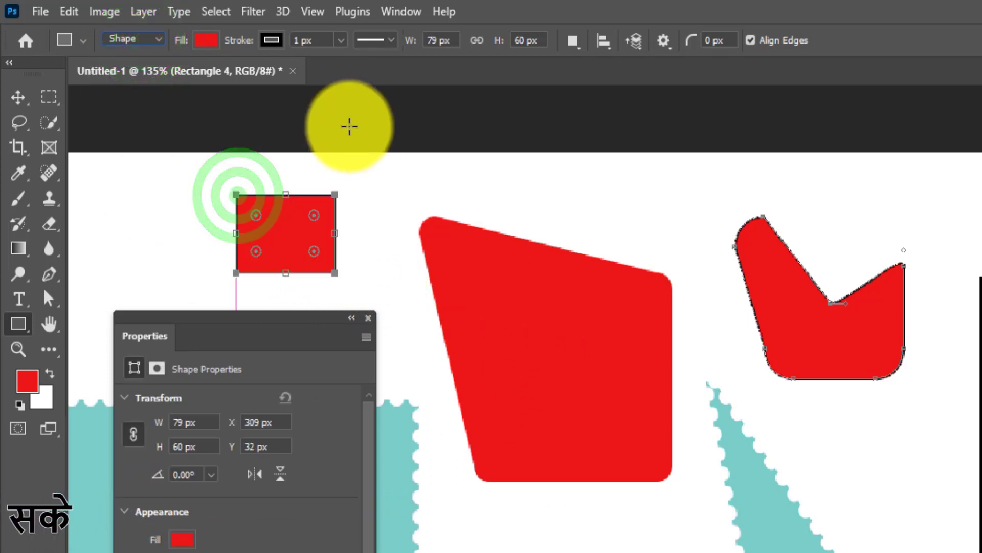
pyautogui.click(210, 41)
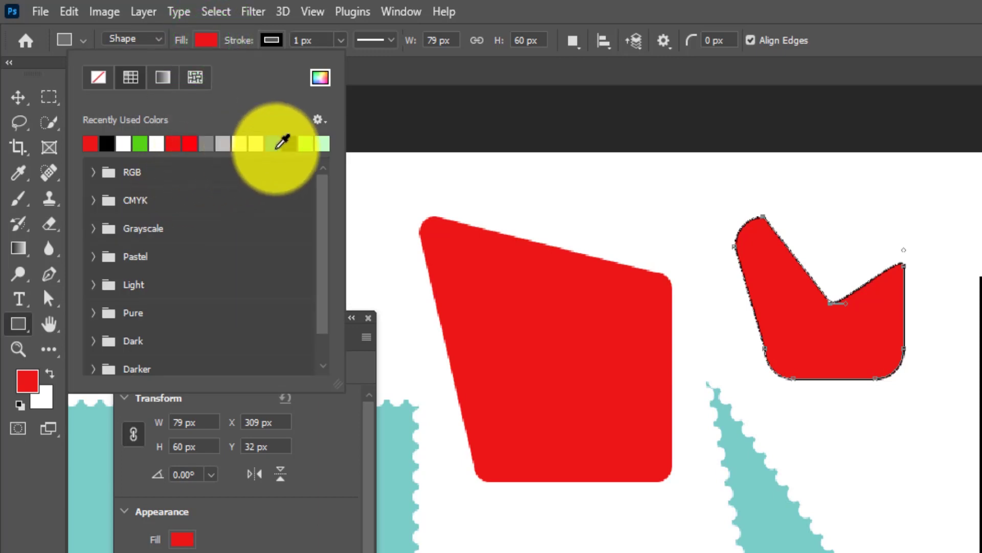
pyautogui.click(306, 144)
pyautogui.click(206, 40)
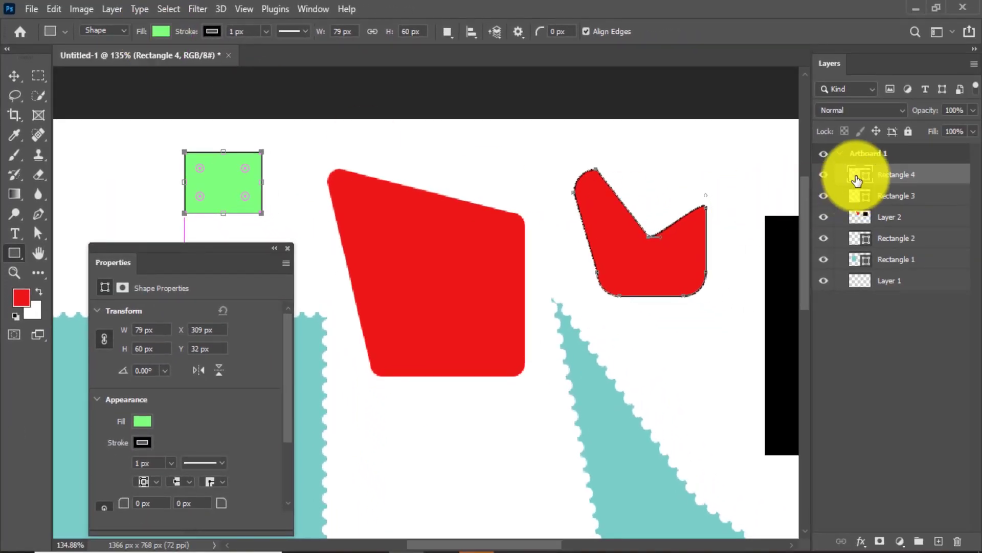
# Step: Change the rectangle's fill to deep orange in the layer's Color Picker
pyautogui.doubleClick(857, 177)
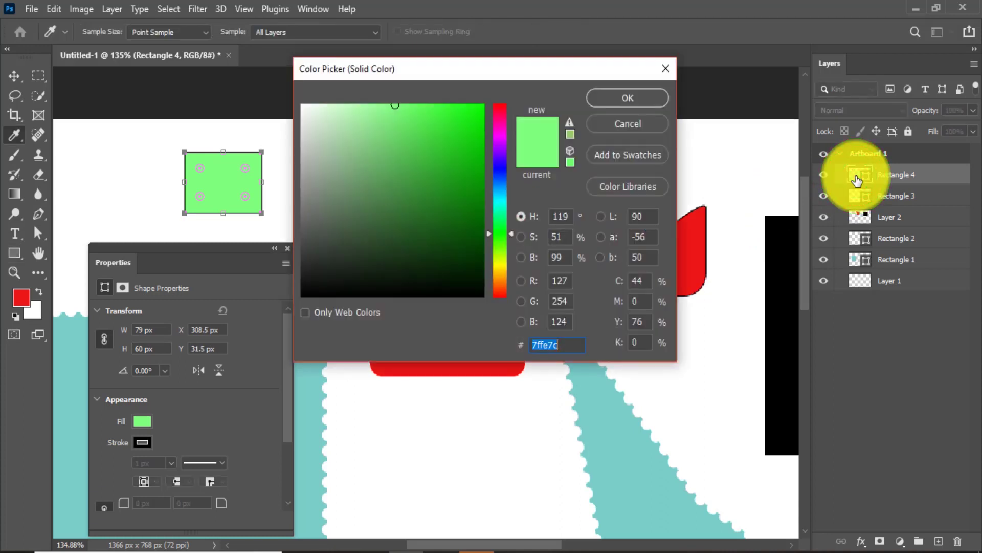
pyautogui.click(623, 99)
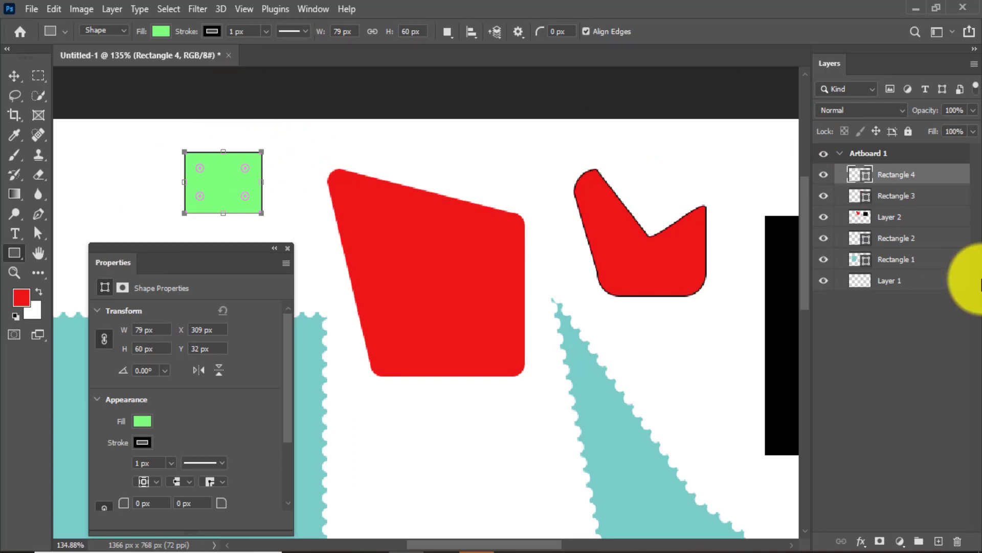
pyautogui.doubleClick(856, 176)
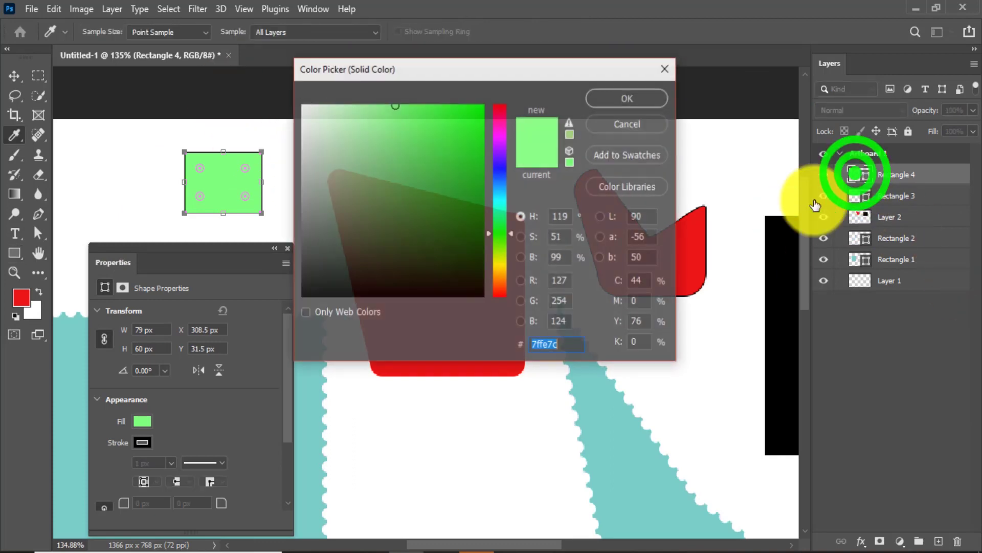
pyautogui.moveTo(504, 225); pyautogui.dragTo(502, 276)
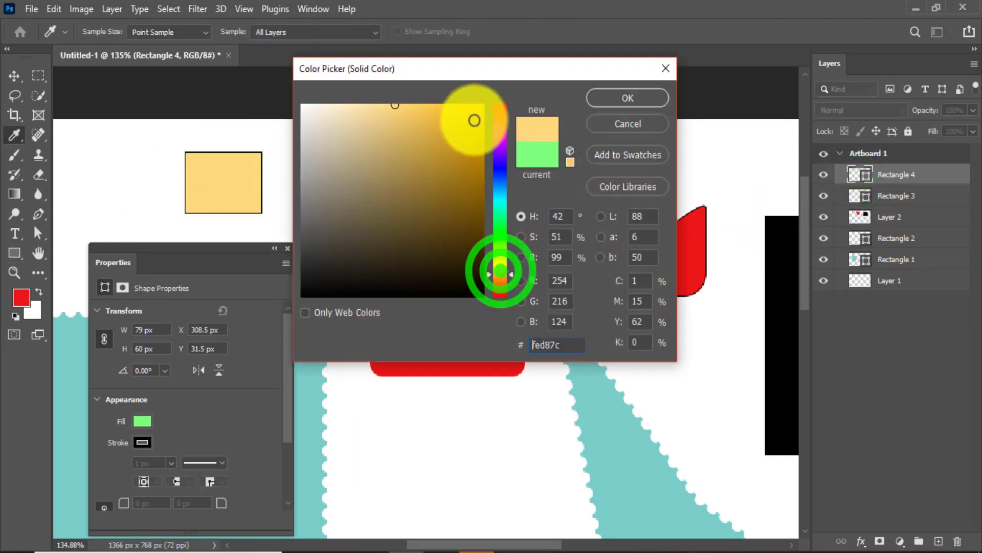
pyautogui.click(467, 110)
pyautogui.click(609, 98)
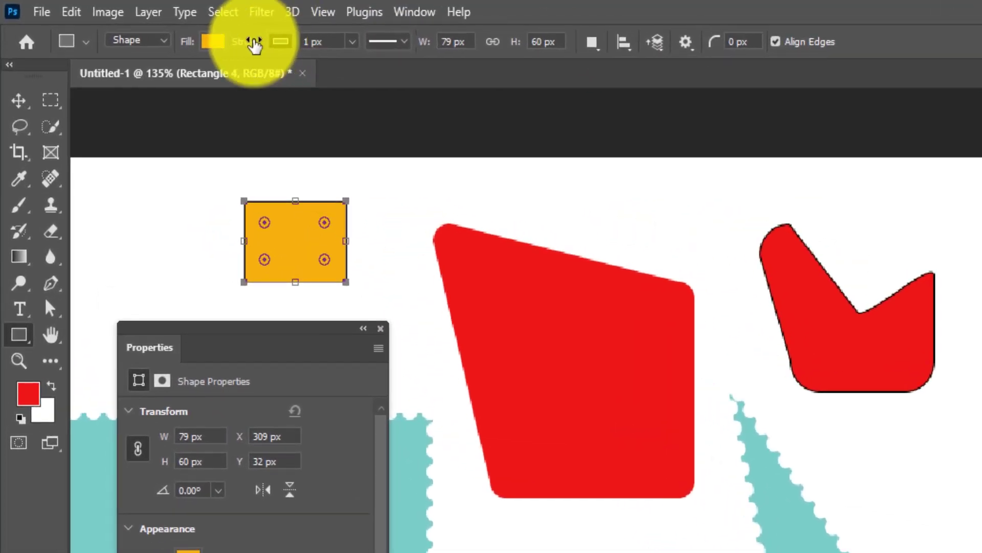
# Step: Give Rectangle 4 a red stroke about 8 px wide, solid after briefly trying dotted
pyautogui.click(280, 41)
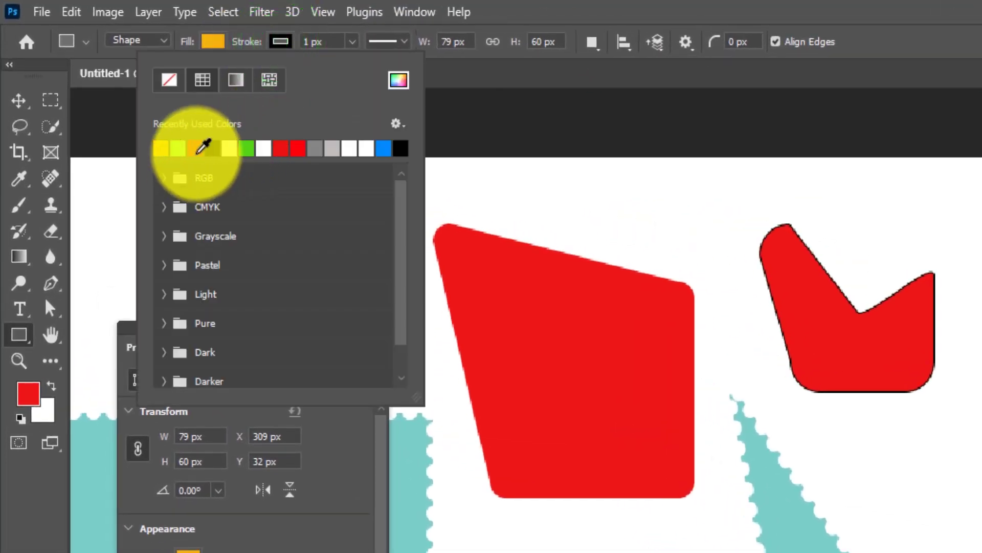
pyautogui.click(196, 149)
pyautogui.click(353, 38)
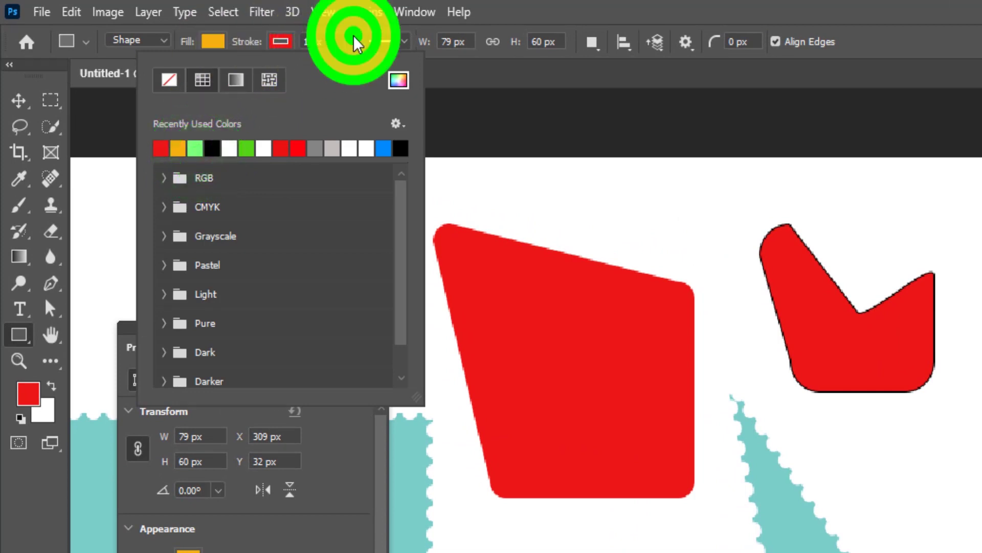
pyautogui.moveTo(346, 63); pyautogui.dragTo(367, 81)
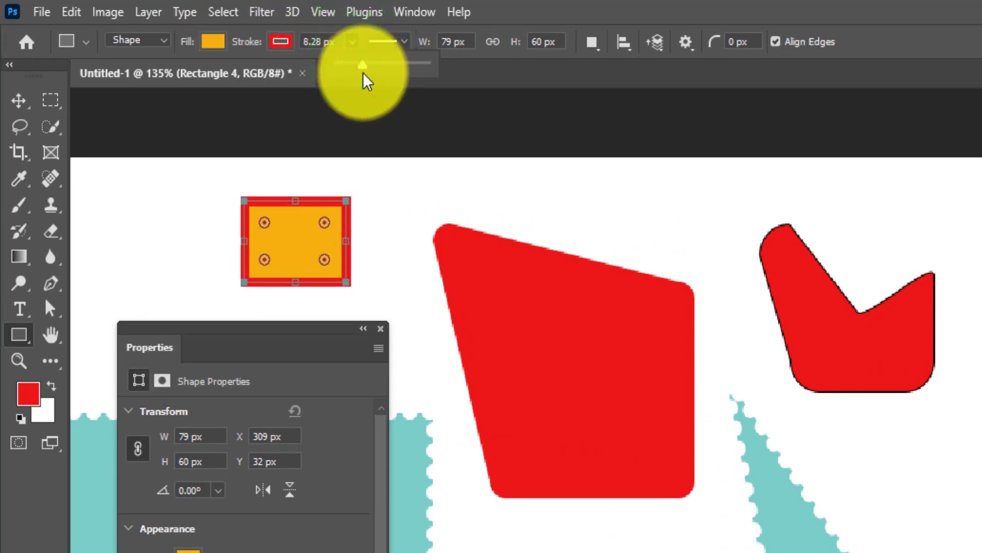
pyautogui.click(402, 40)
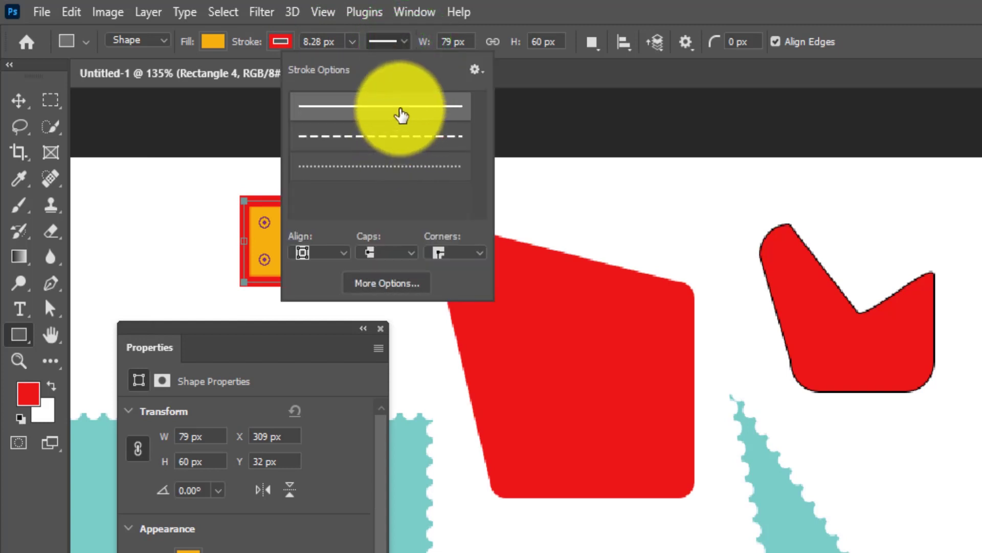
pyautogui.click(395, 167)
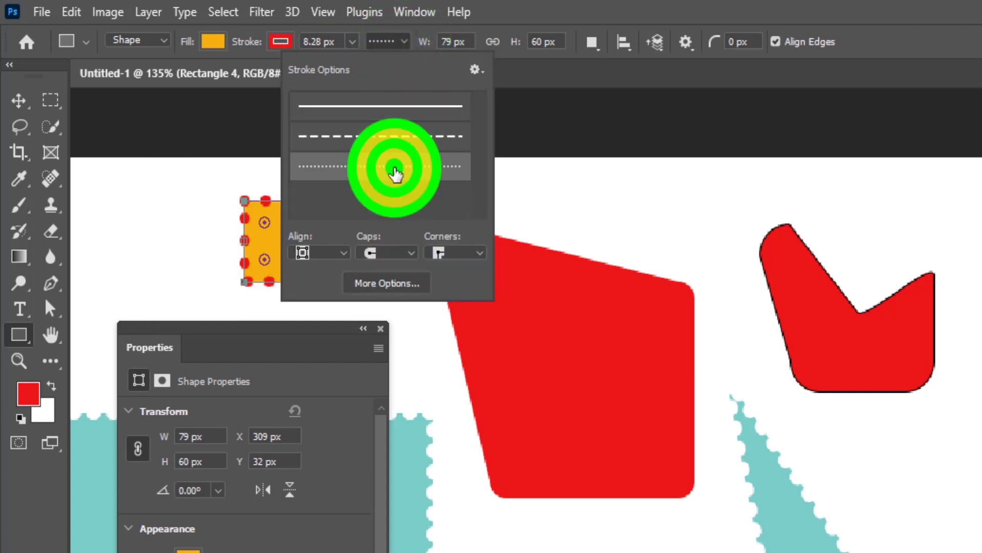
pyautogui.click(397, 108)
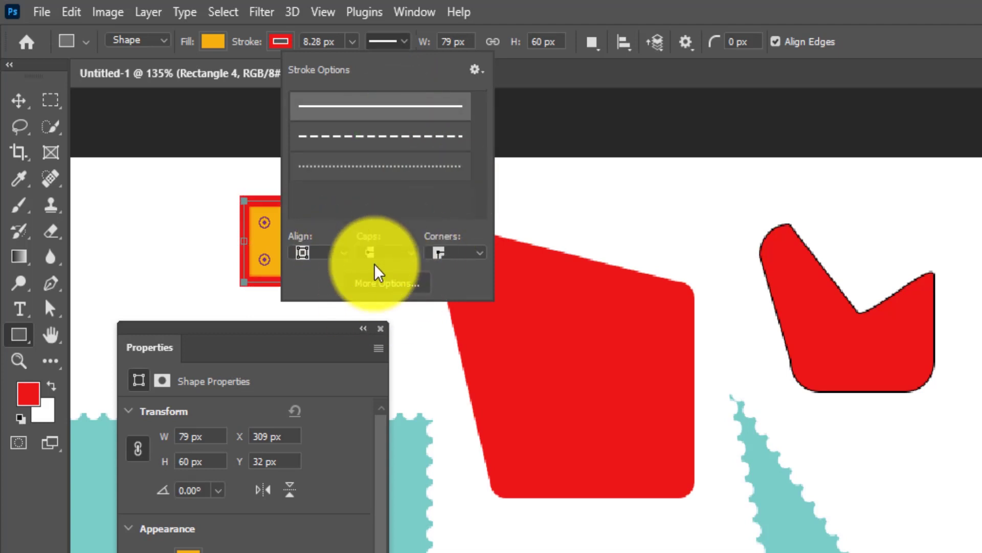
pyautogui.click(579, 87)
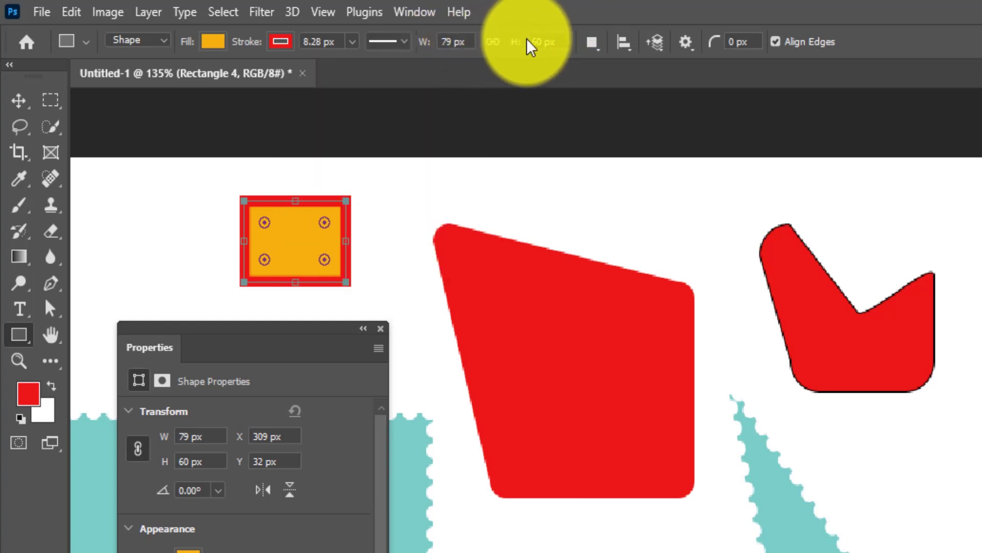
pyautogui.click(596, 45)
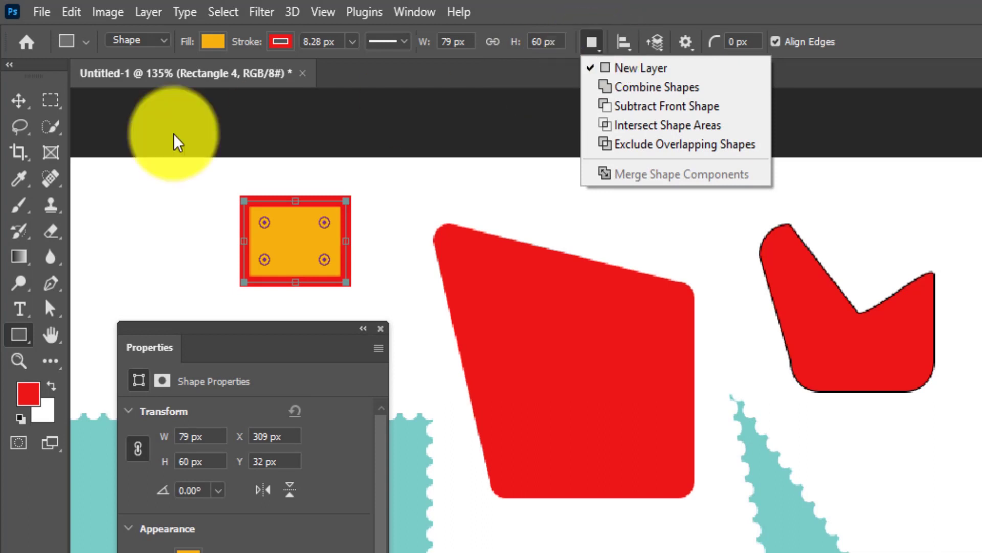
pyautogui.click(18, 101)
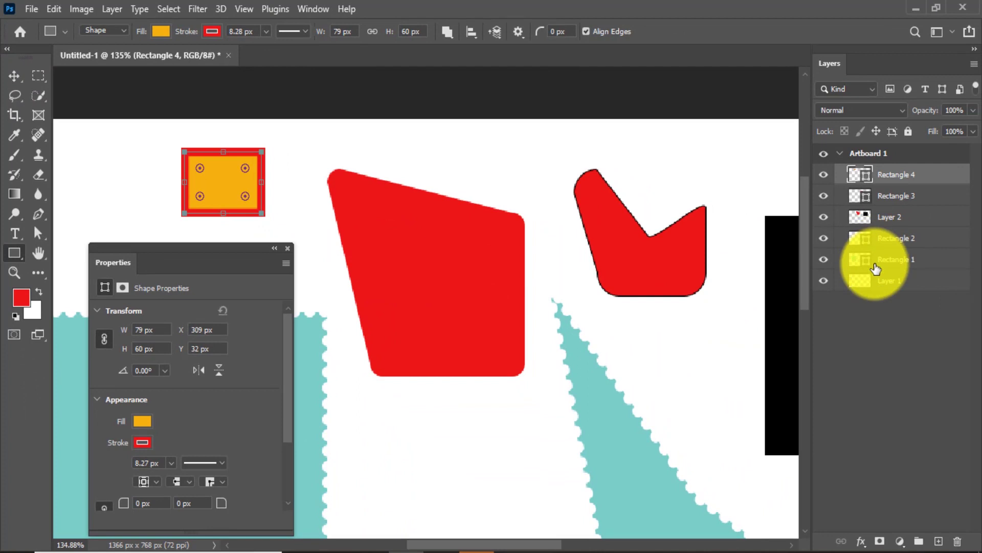
# Step: Delete the shape layers so only an empty Layer 1 remains on the artboard
pyautogui.click(881, 264)
pyautogui.click(957, 541)
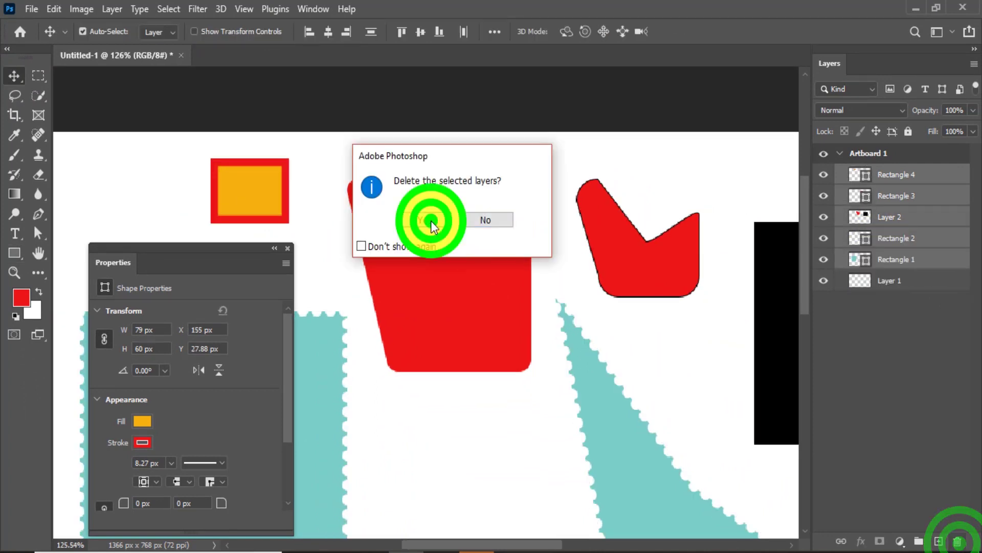
pyautogui.click(431, 216)
pyautogui.click(545, 320)
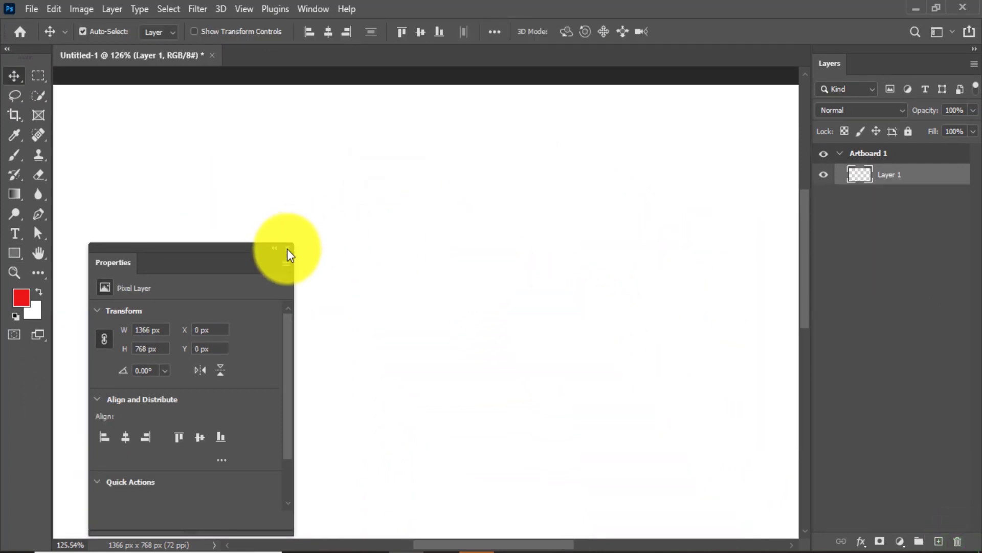
pyautogui.click(287, 248)
pyautogui.click(371, 259)
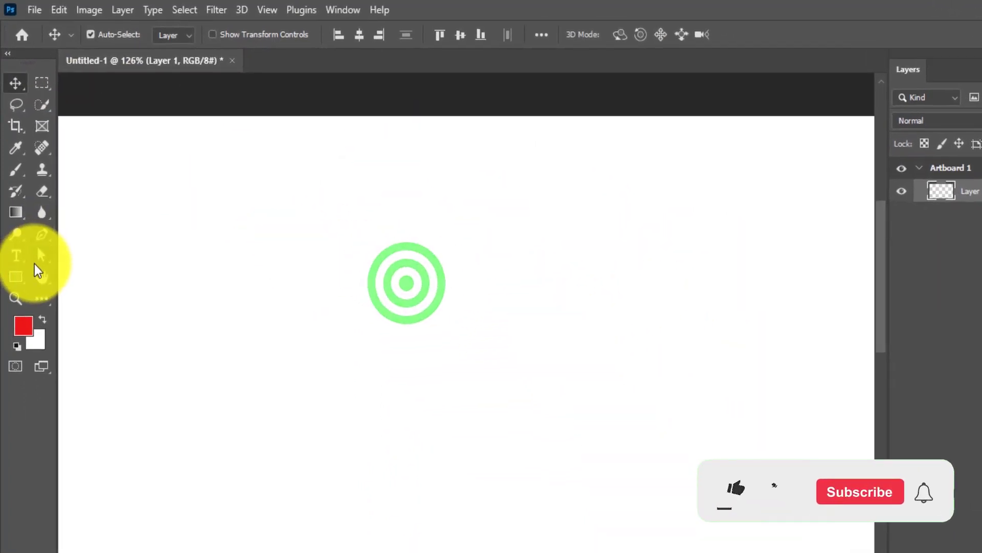
# Step: Switch to the Ellipse Tool and check its shape-combining options
pyautogui.rightClick(26, 277)
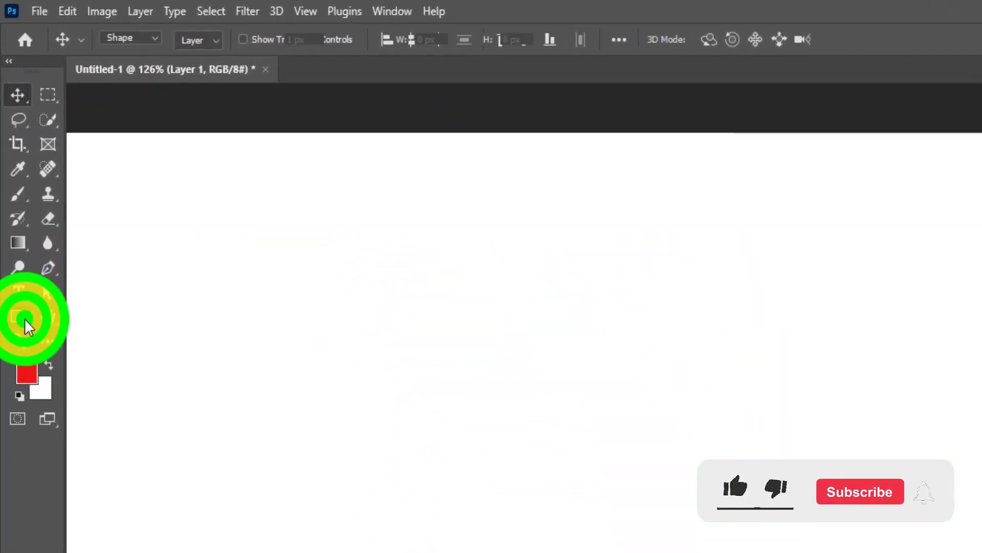
pyautogui.click(69, 292)
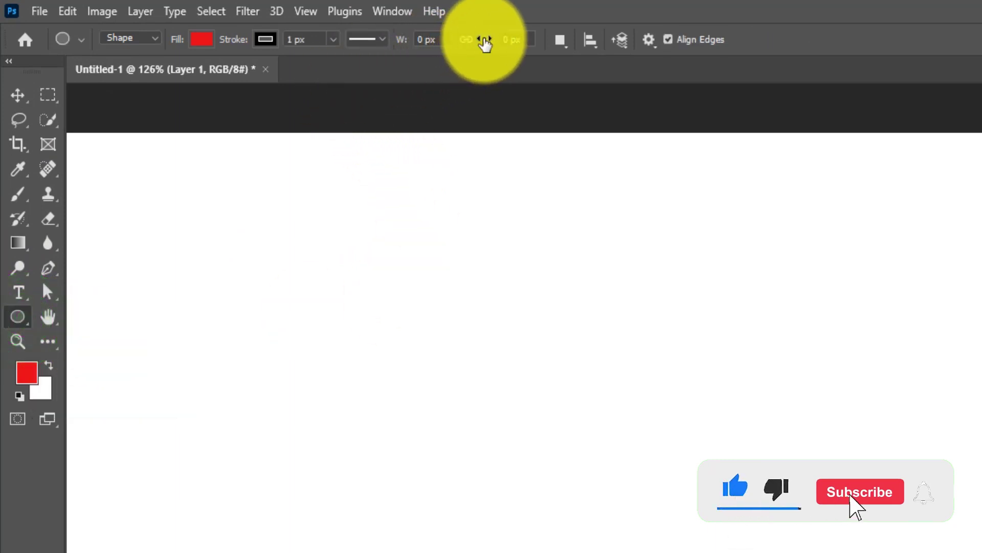
pyautogui.rightClick(24, 318)
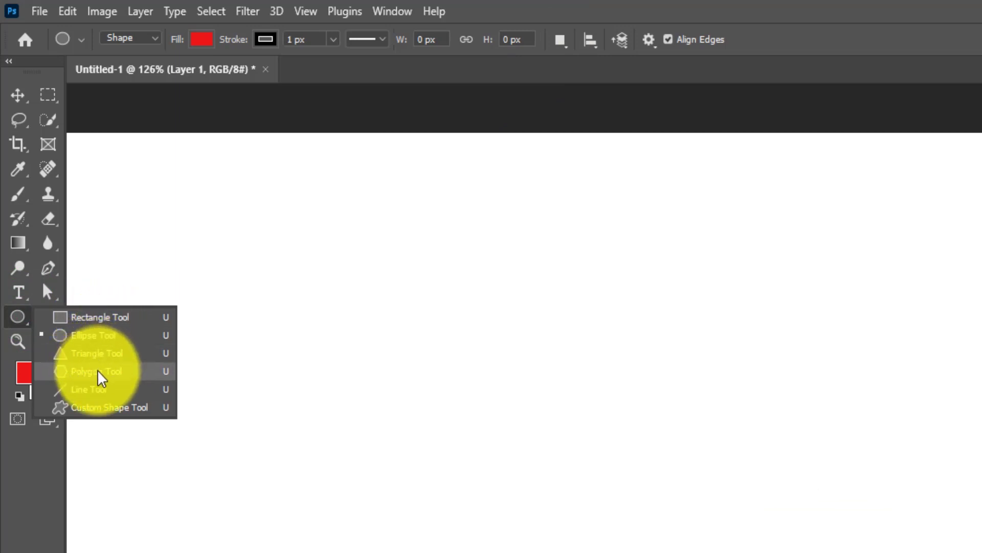
pyautogui.click(101, 342)
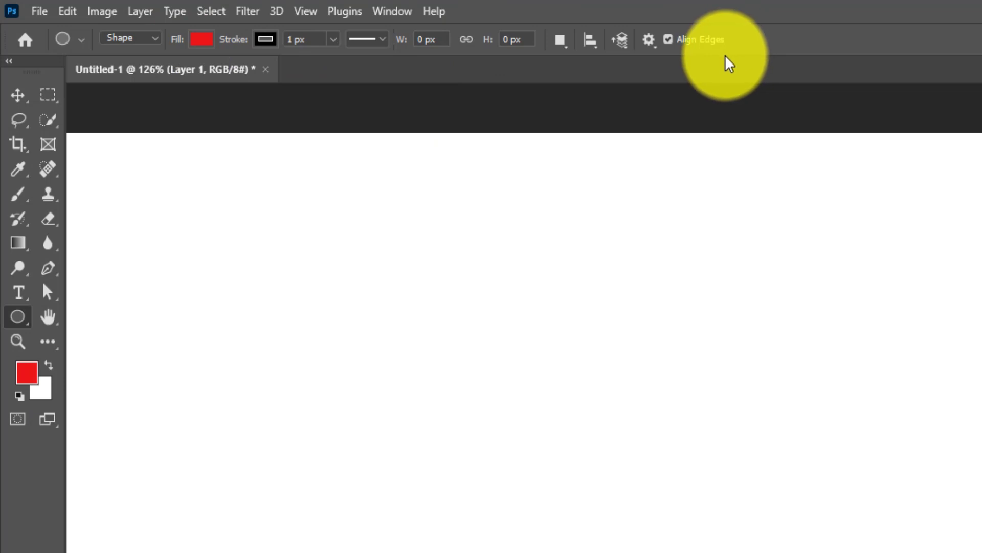
pyautogui.click(560, 46)
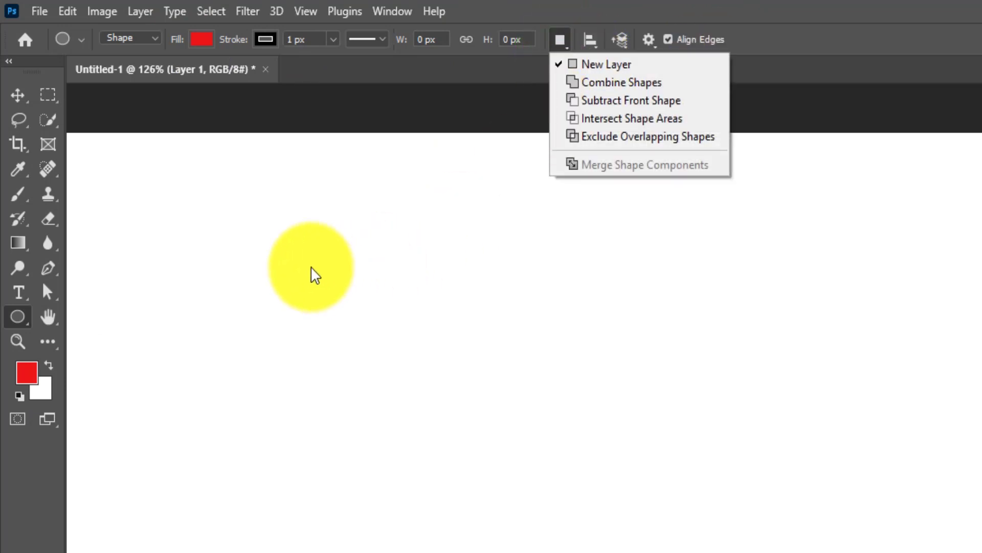
pyautogui.click(205, 204)
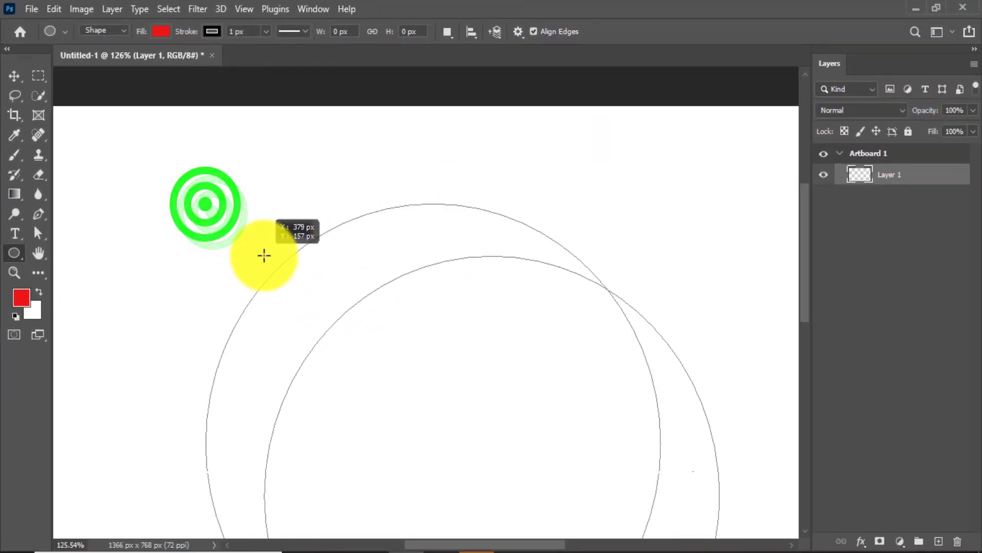
# Step: Draw a large red circle, undo an extra ellipse, and set new ellipses to combine
pyautogui.moveTo(204, 204); pyautogui.dragTo(159, 171)
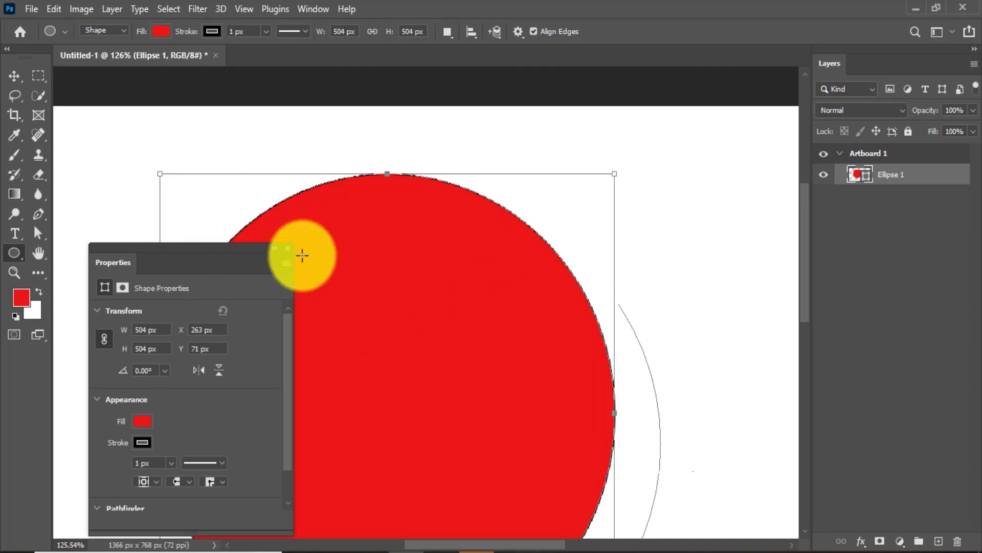
pyautogui.moveTo(287, 251); pyautogui.dragTo(347, 262)
pyautogui.hotkey('ctrl', 'z')
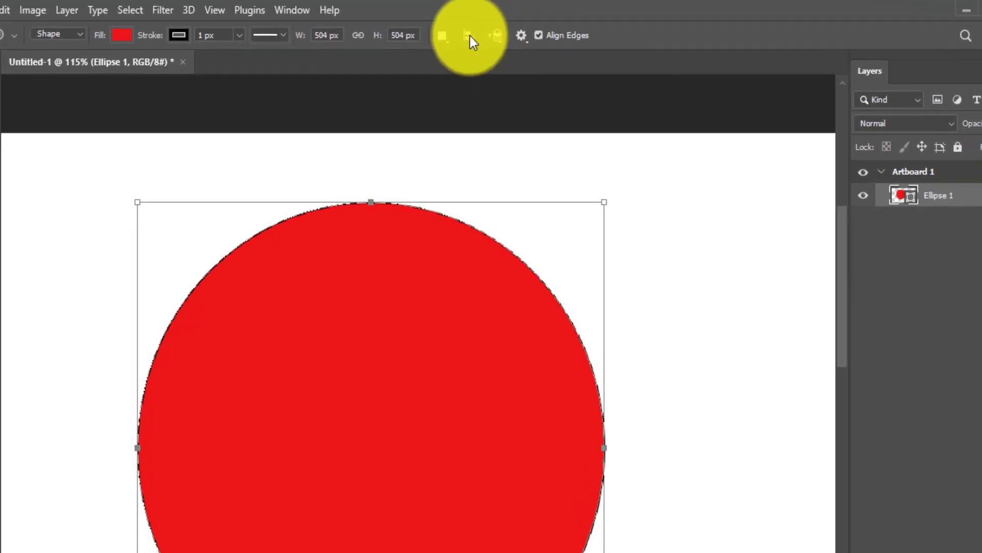
pyautogui.click(440, 36)
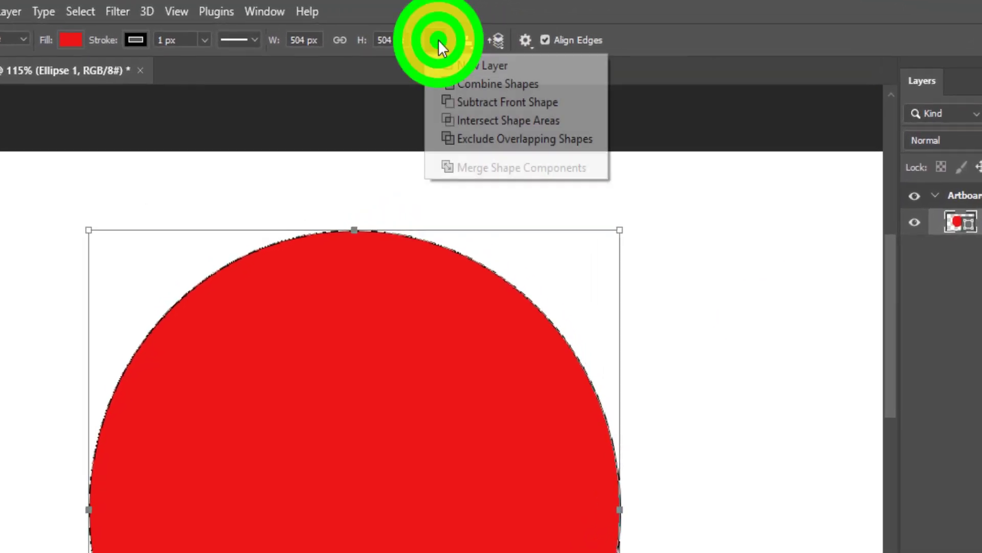
pyautogui.click(491, 83)
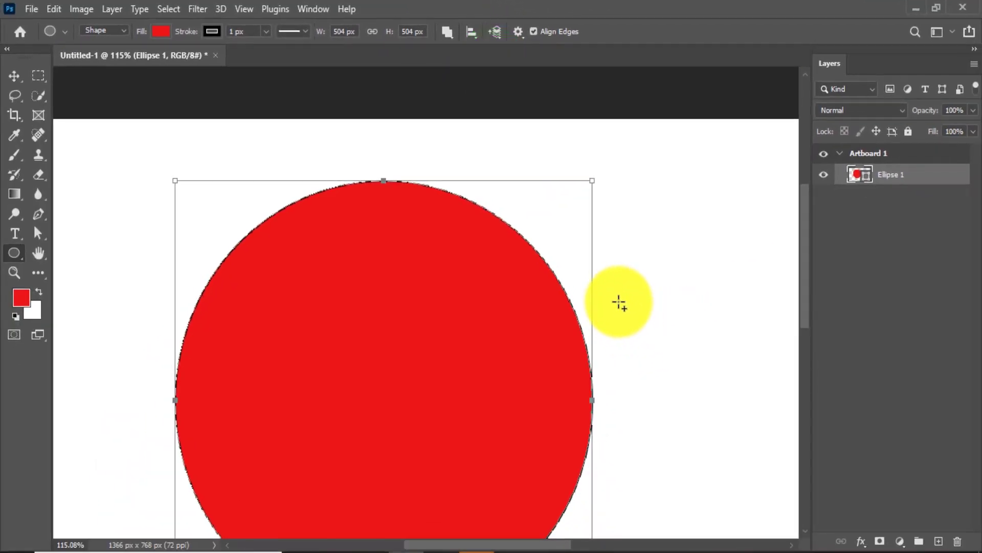
# Step: Draw two more overlapping red circles, then undo them to keep only one circle
pyautogui.moveTo(618, 293); pyautogui.dragTo(441, 221)
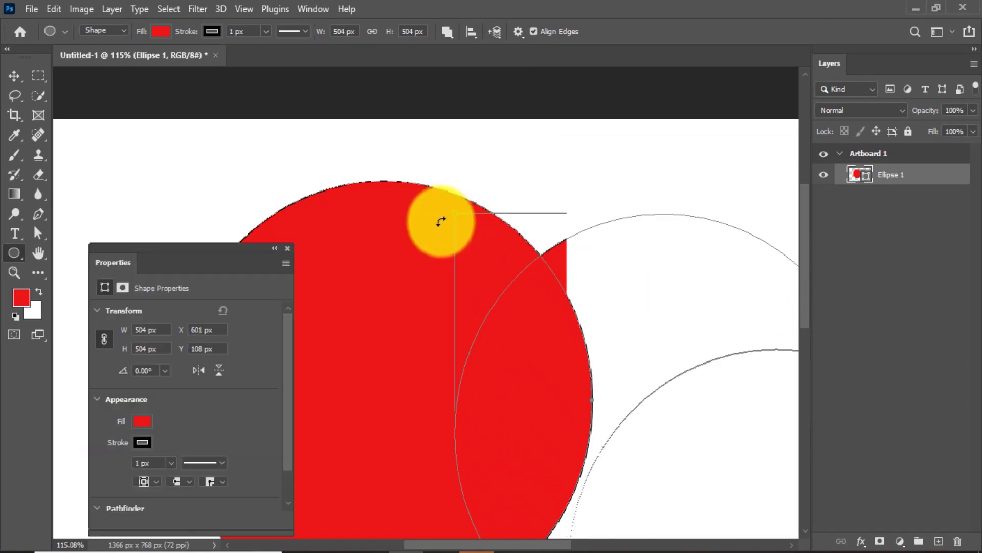
pyautogui.scroll(-5, 441, 221)
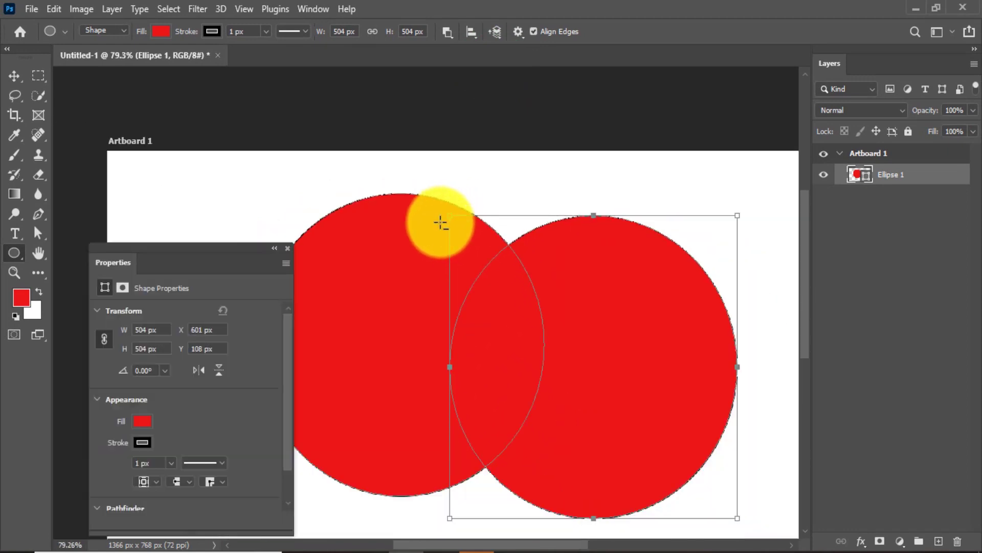
pyautogui.click(286, 248)
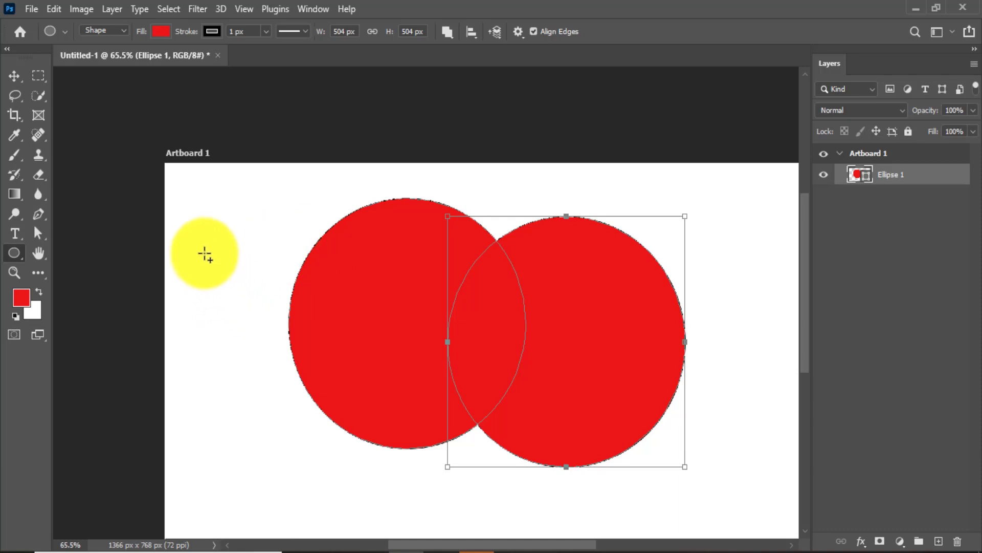
pyautogui.moveTo(219, 263); pyautogui.dragTo(206, 196)
pyautogui.click(288, 249)
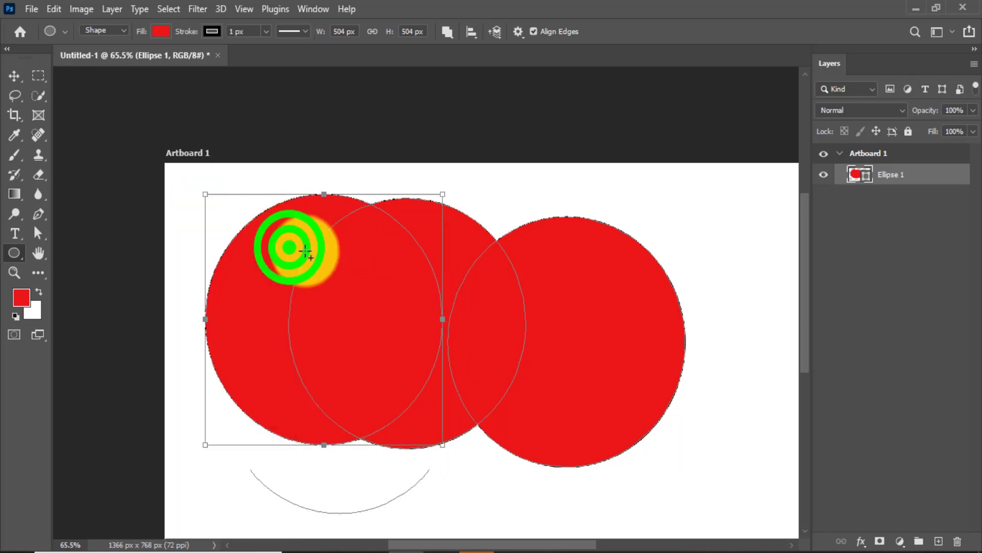
pyautogui.hotkey('ctrl', 'z')
pyautogui.hotkey('ctrl', 'z')
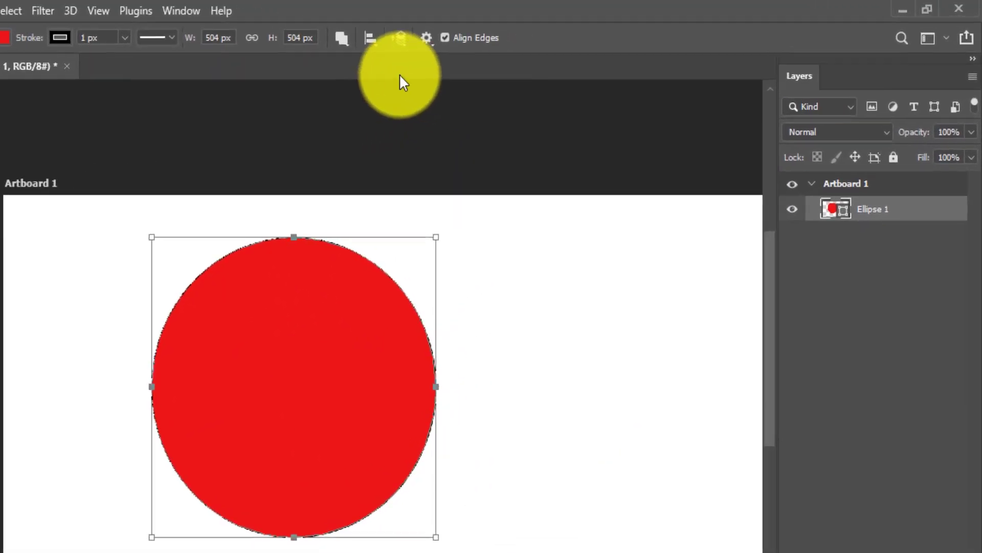
# Step: Set Path Options to Unconstrained and add red ellipses on the circle's right and top
pyautogui.click(518, 31)
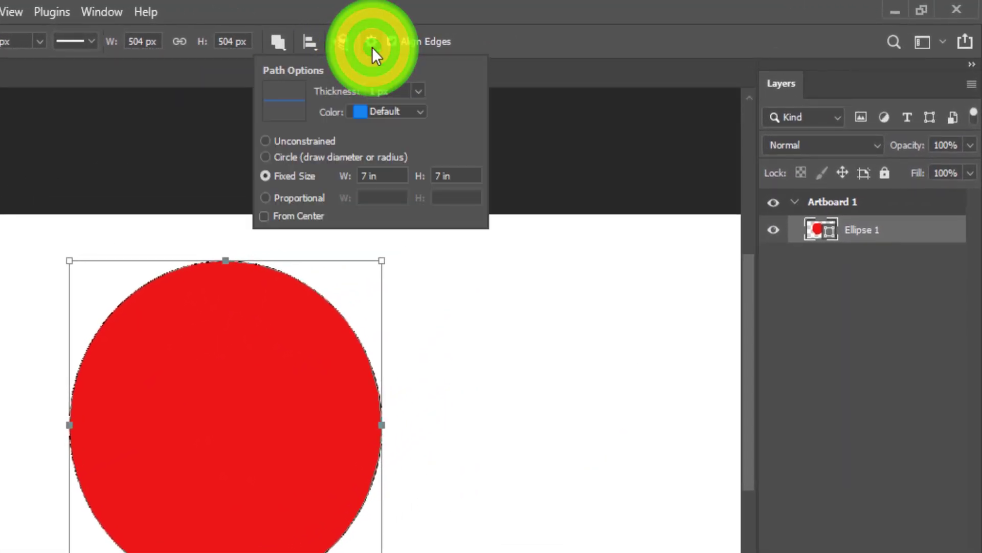
pyautogui.click(373, 47)
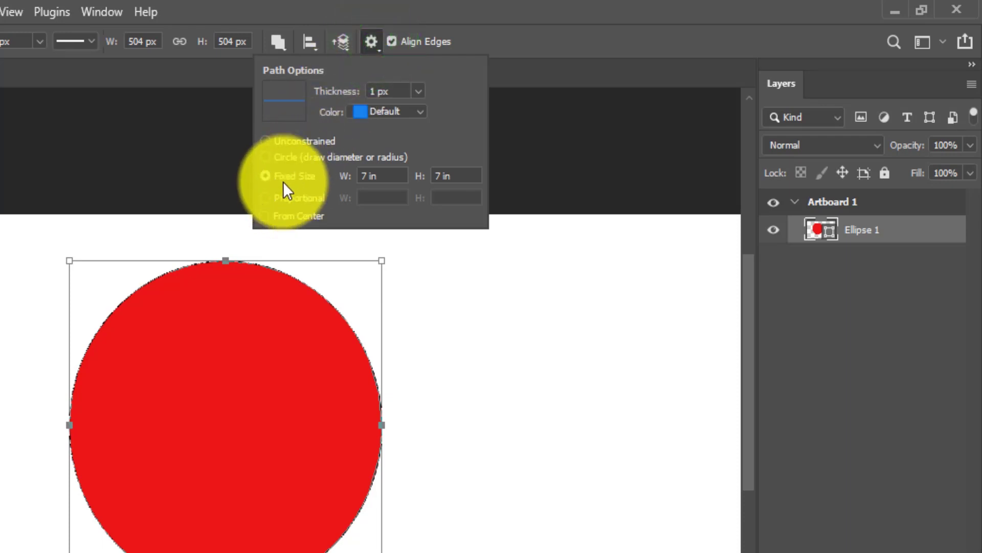
pyautogui.click(272, 144)
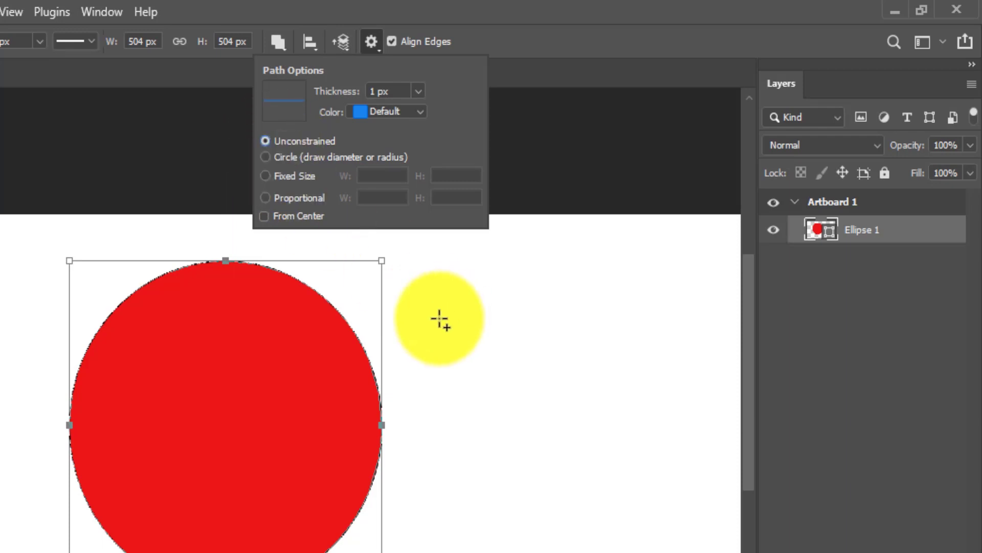
pyautogui.moveTo(456, 333); pyautogui.dragTo(326, 479)
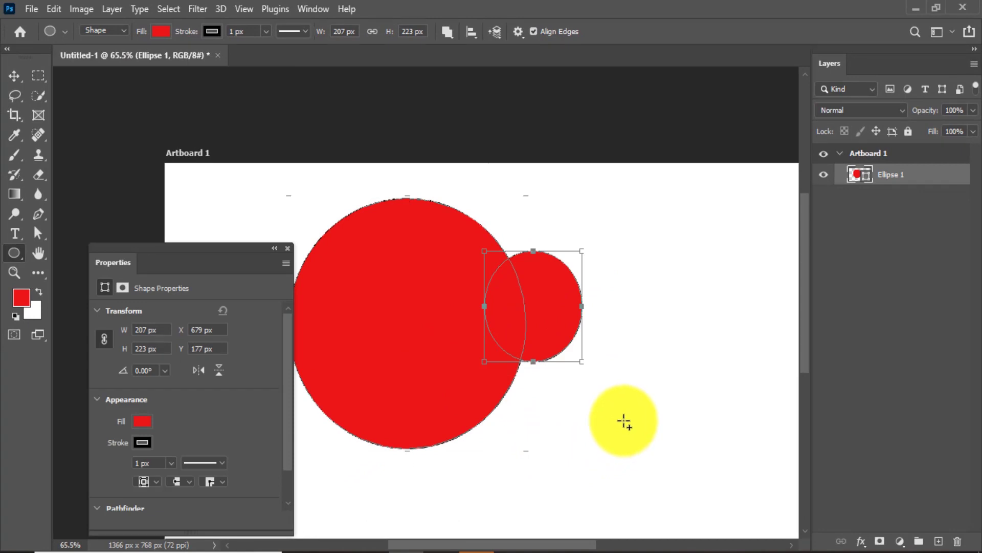
pyautogui.moveTo(476, 182); pyautogui.dragTo(396, 262)
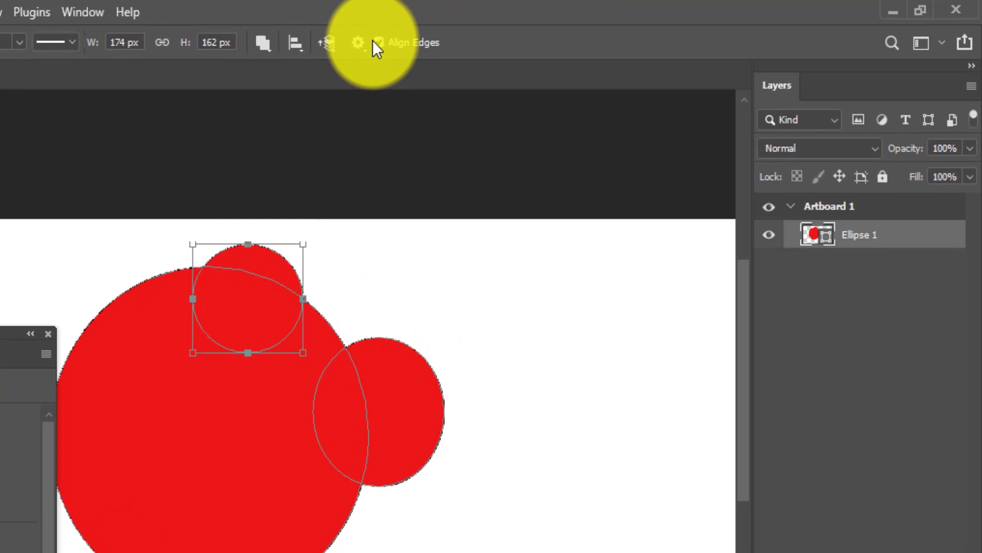
pyautogui.click(517, 32)
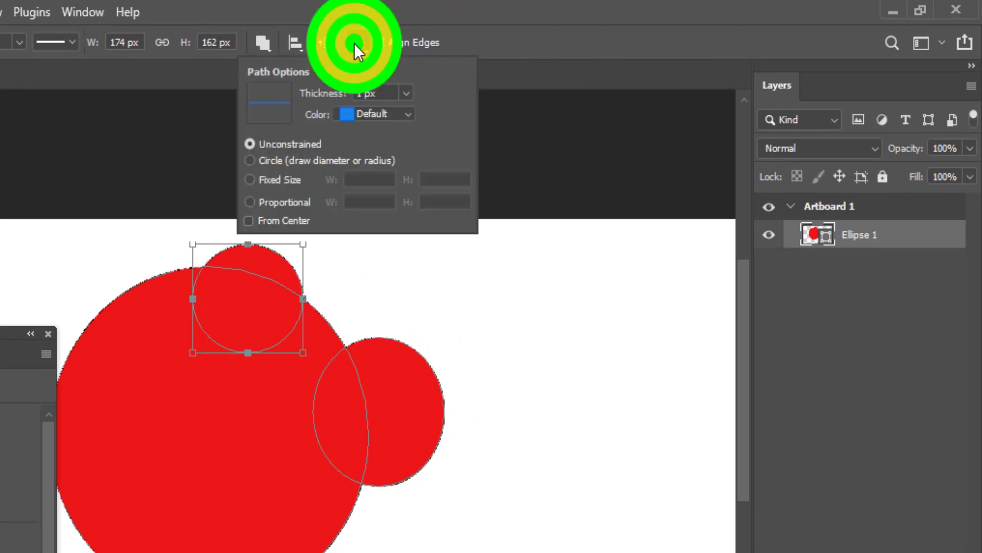
pyautogui.click(263, 178)
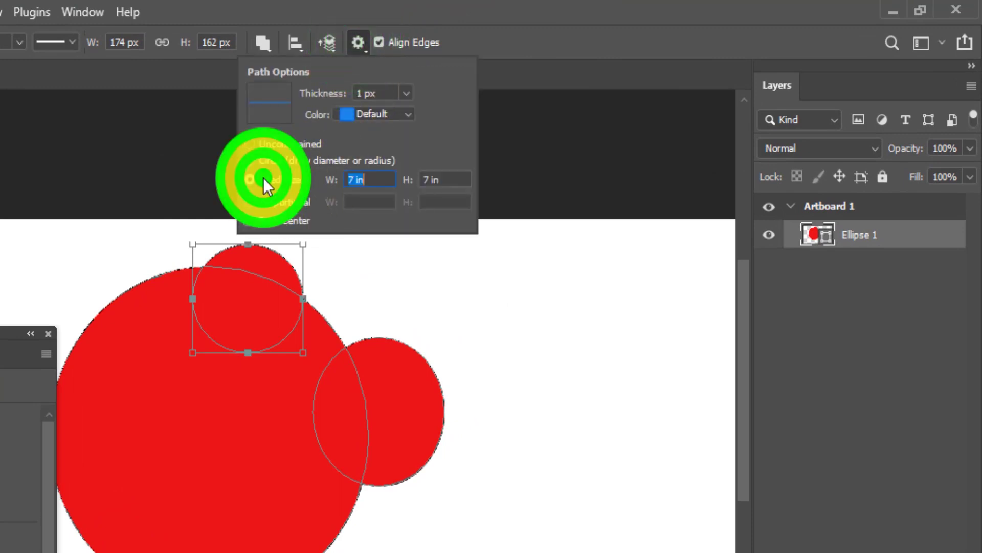
pyautogui.click(264, 162)
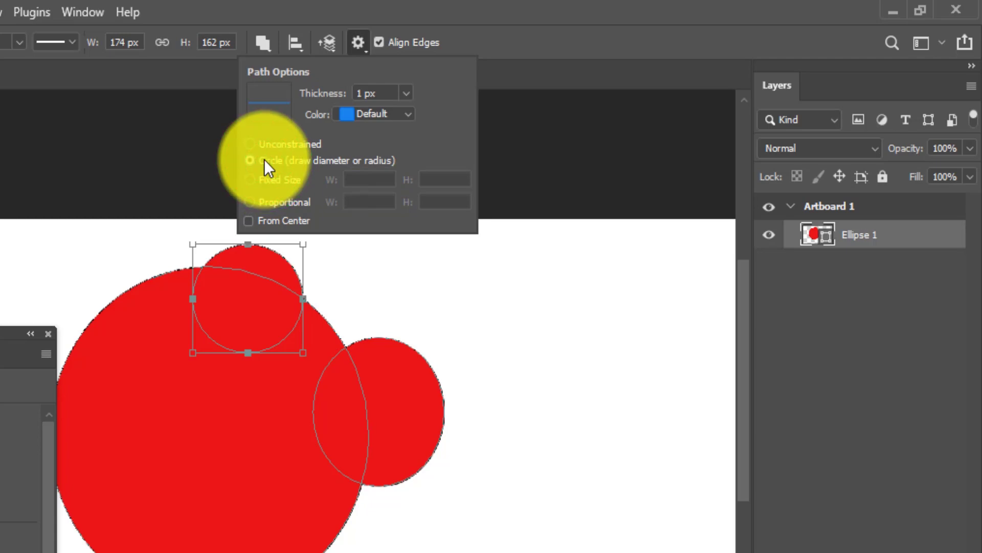
pyautogui.click(274, 144)
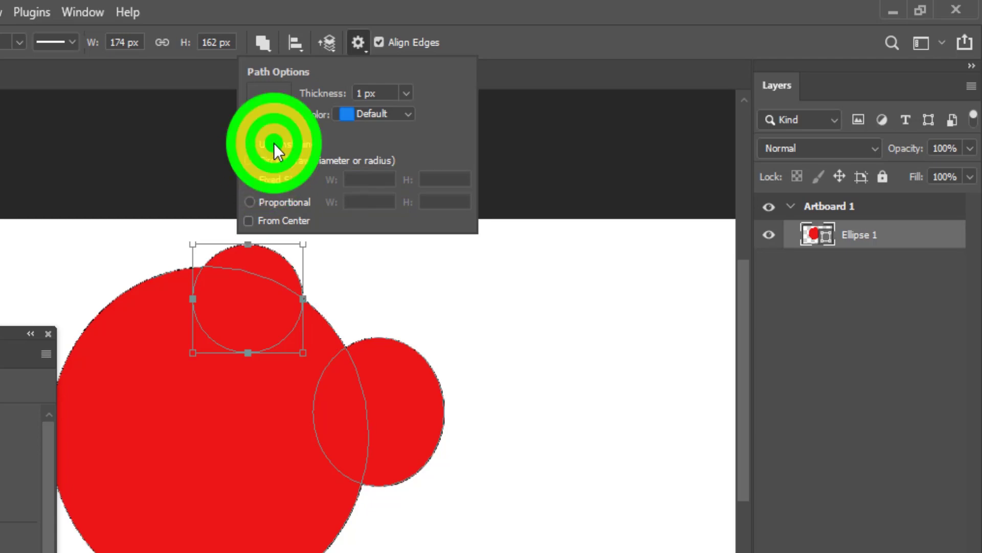
pyautogui.moveTo(673, 266); pyautogui.dragTo(622, 316)
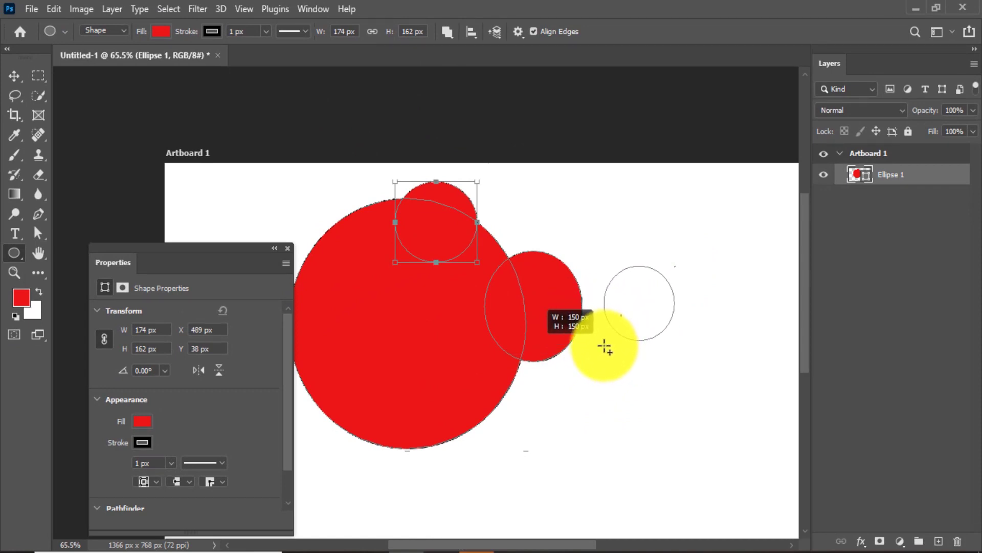
pyautogui.moveTo(605, 333); pyautogui.dragTo(604, 339)
pyautogui.click(363, 45)
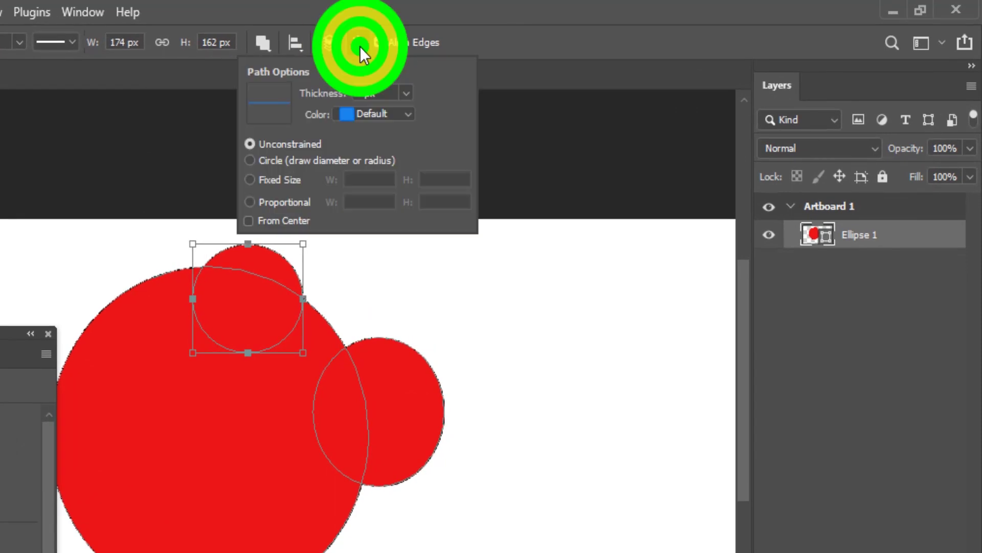
pyautogui.click(262, 163)
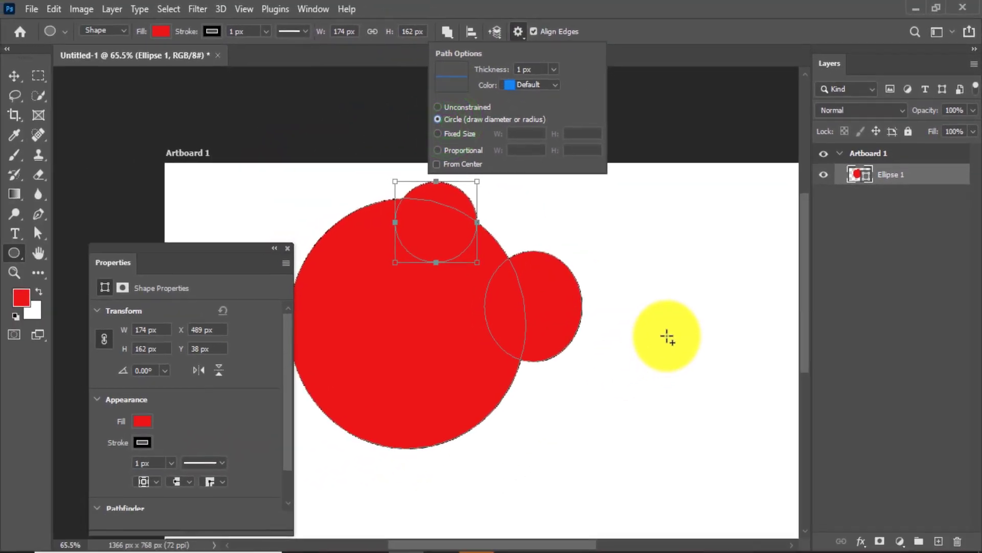
pyautogui.moveTo(638, 283)
pyautogui.mouseDown()
pyautogui.moveTo(727, 388)
pyautogui.moveTo(695, 362)
pyautogui.mouseUp()
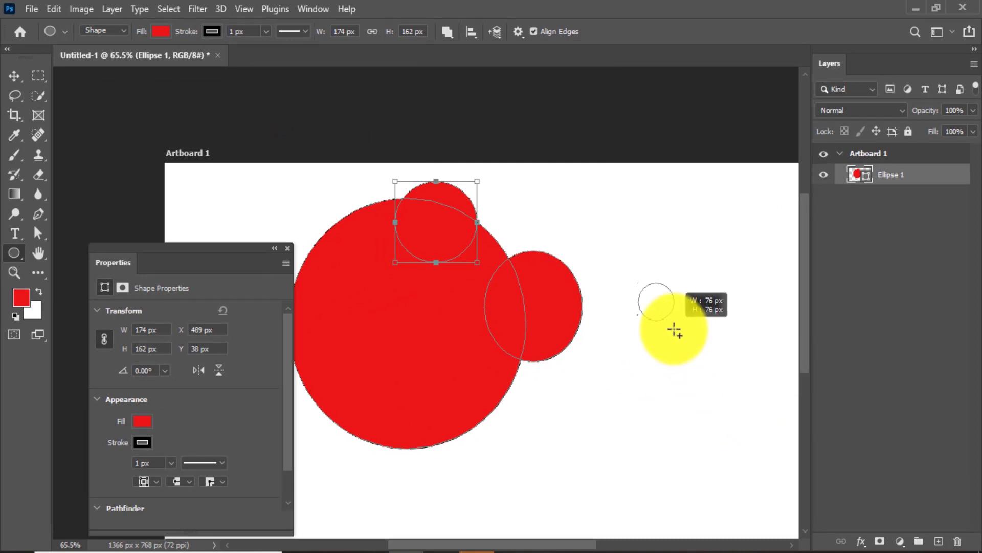
# Step: Cycle ellipse Path Options through Fixed Size, Proportional and Unconstrained, then show Path Operations
pyautogui.moveTo(674, 331); pyautogui.dragTo(701, 377)
pyautogui.click(520, 35)
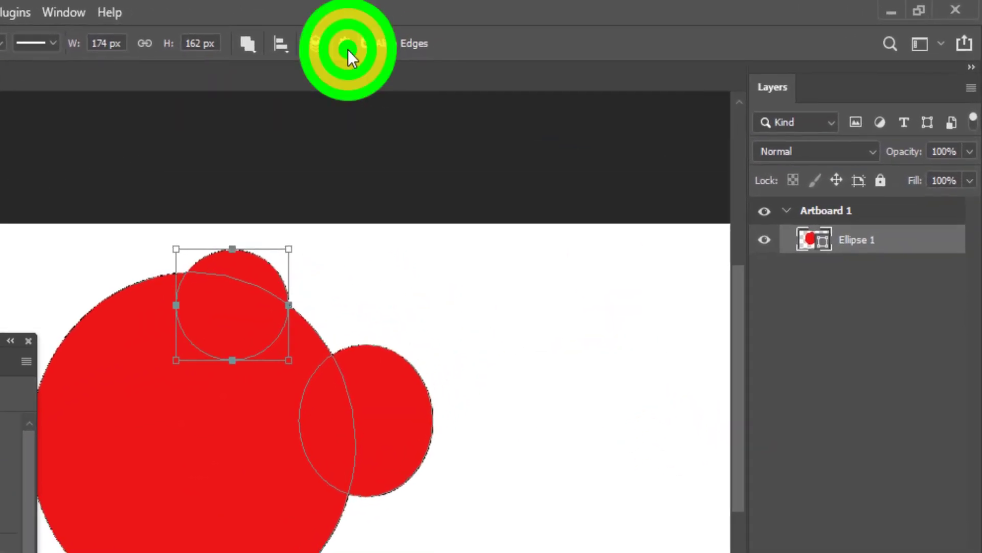
pyautogui.click(260, 185)
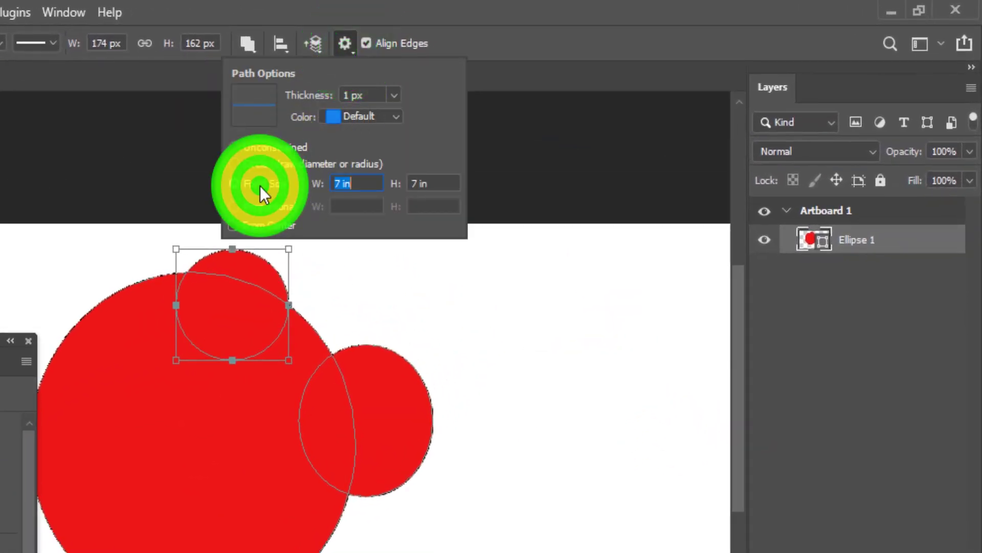
pyautogui.click(356, 183)
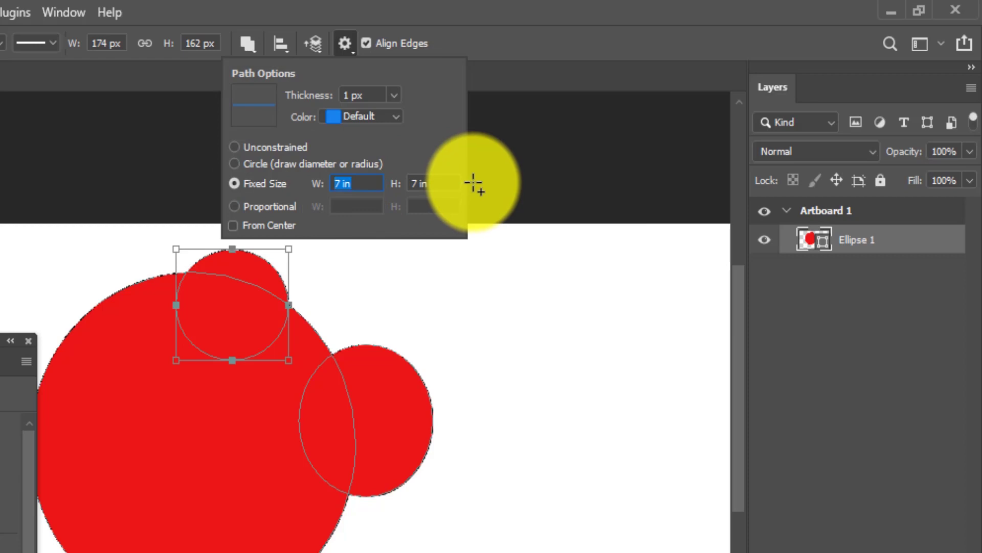
pyautogui.click(250, 209)
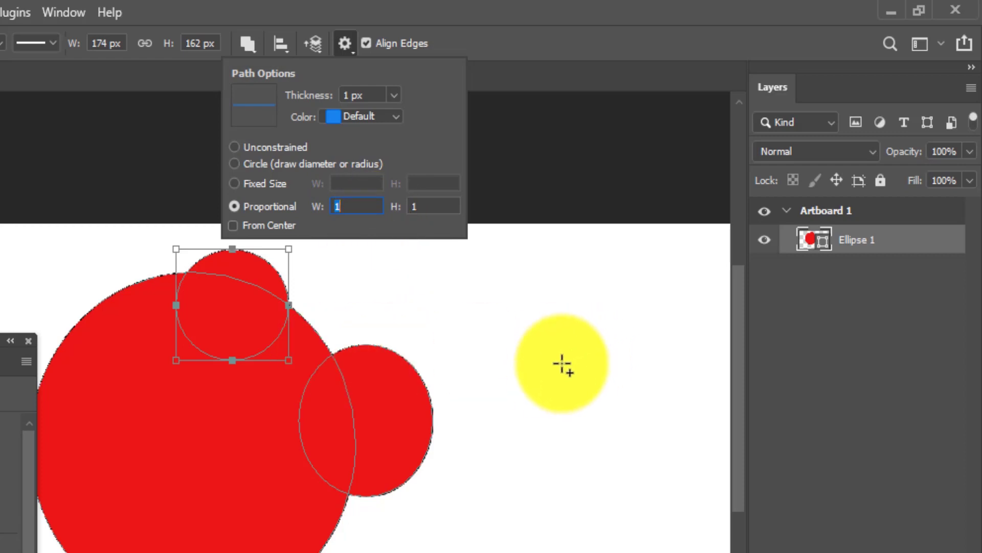
pyautogui.click(264, 144)
pyautogui.click(345, 45)
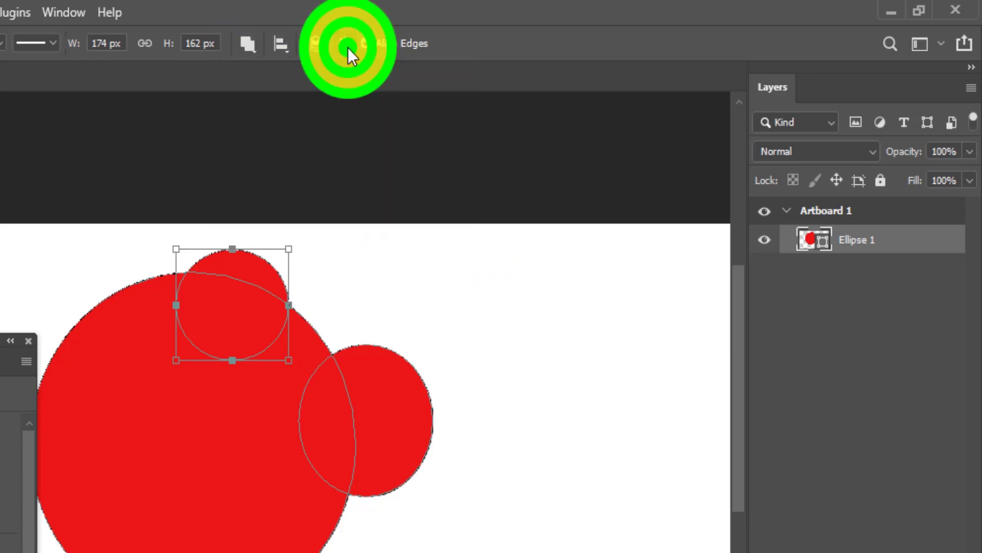
pyautogui.click(247, 45)
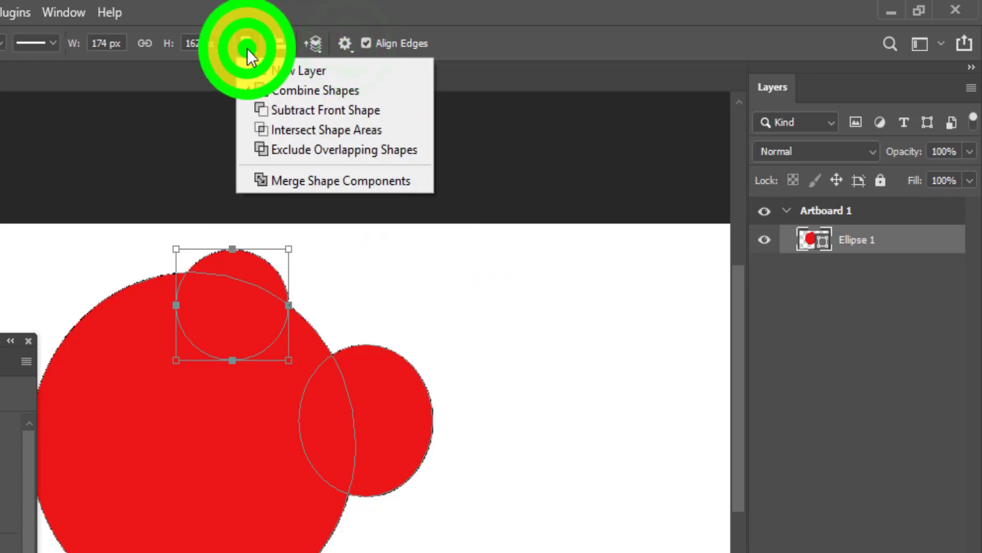
# Step: Combine a red bump at the circle's lower right, then test-move the shape and undo
pyautogui.click(301, 90)
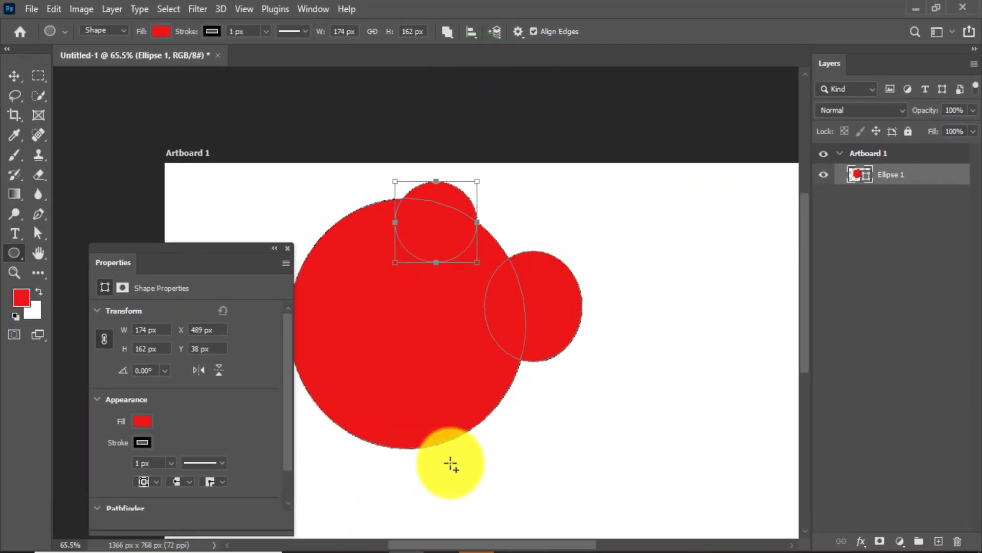
pyautogui.moveTo(450, 464); pyautogui.dragTo(527, 379)
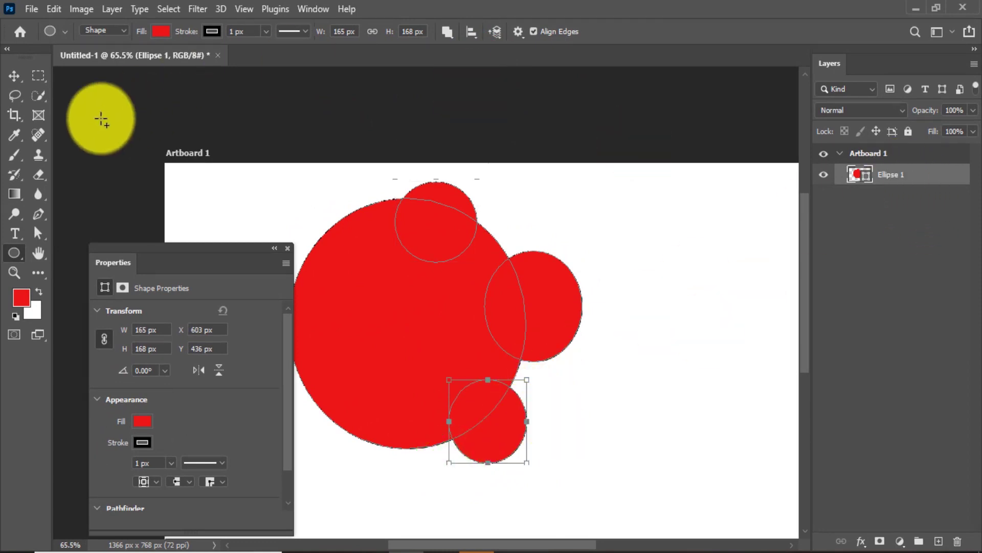
pyautogui.click(14, 76)
pyautogui.moveTo(452, 341)
pyautogui.mouseDown()
pyautogui.moveTo(611, 345)
pyautogui.moveTo(535, 360)
pyautogui.moveTo(497, 350)
pyautogui.mouseUp()
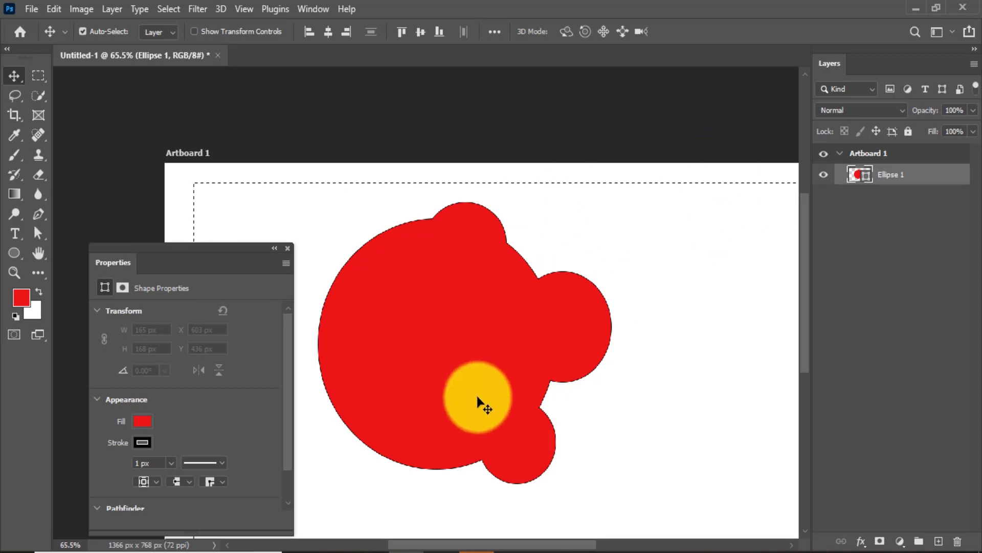
pyautogui.hotkey('ctrl', 'z')
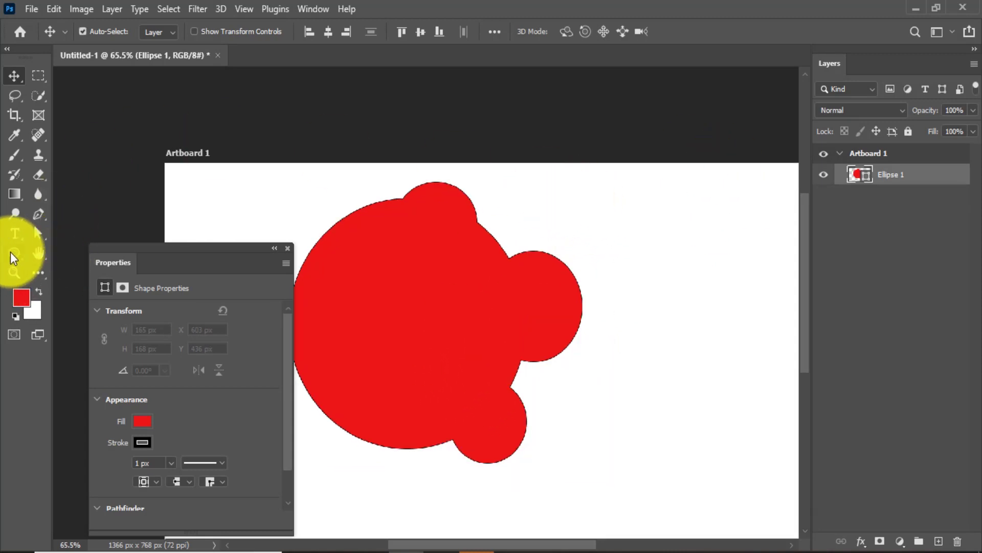
pyautogui.click(15, 253)
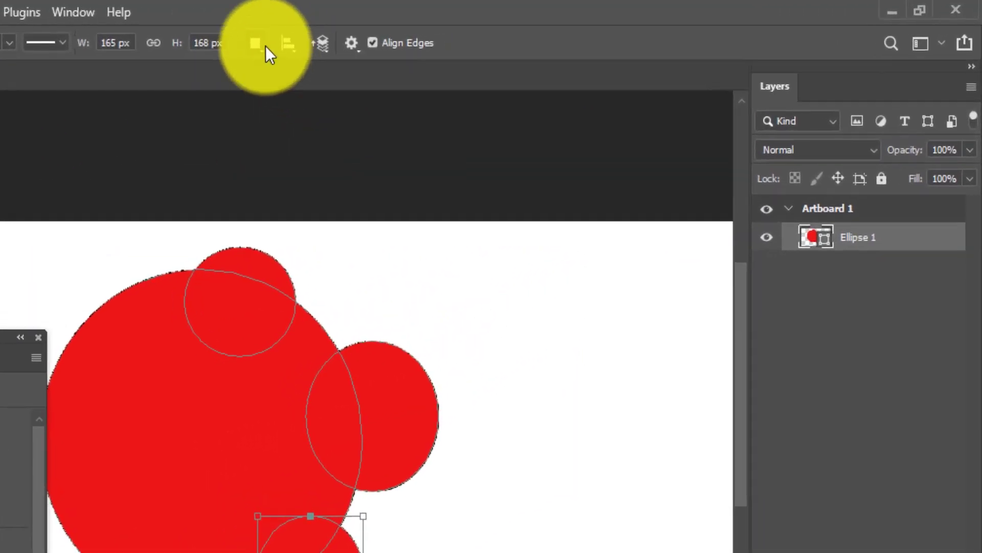
pyautogui.click(260, 42)
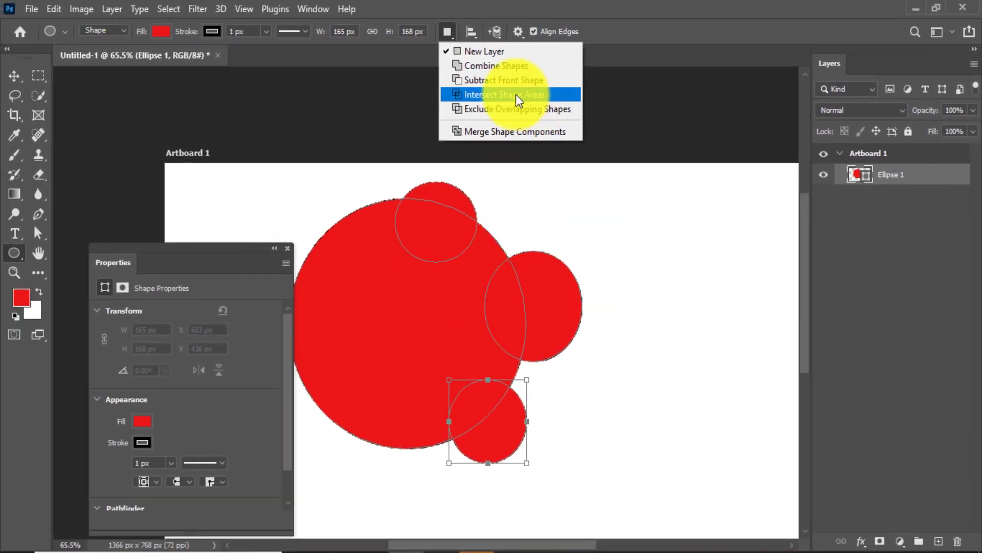
# Step: Subtract oval holes at the shape's upper left, lower left, right bump and top
pyautogui.click(479, 81)
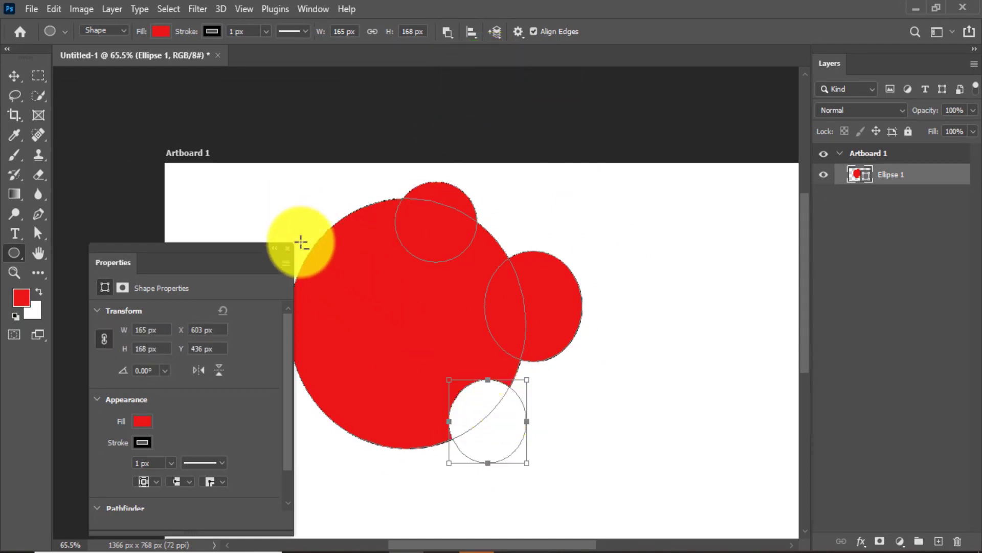
pyautogui.moveTo(300, 216); pyautogui.dragTo(384, 307)
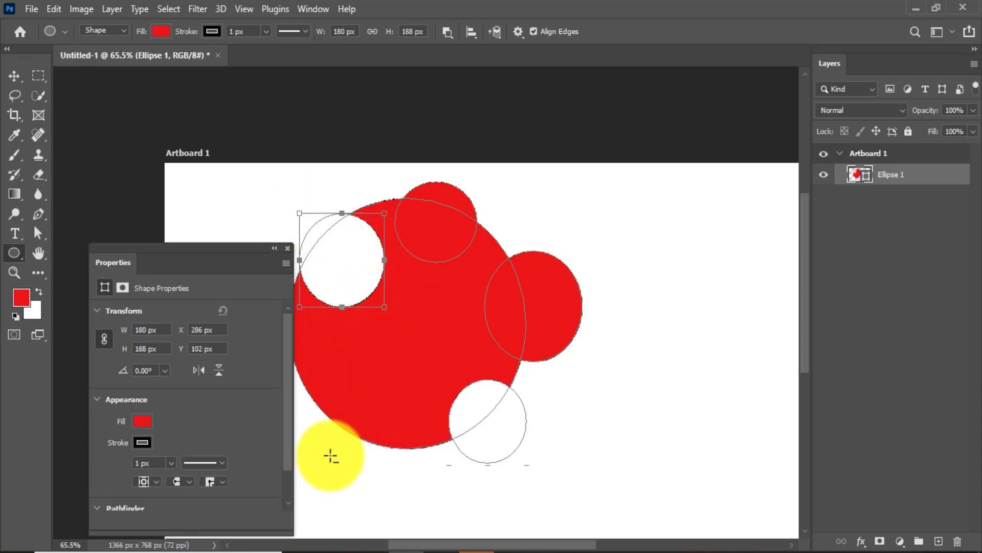
pyautogui.moveTo(331, 455); pyautogui.dragTo(384, 377)
pyautogui.moveTo(591, 238); pyautogui.dragTo(547, 291)
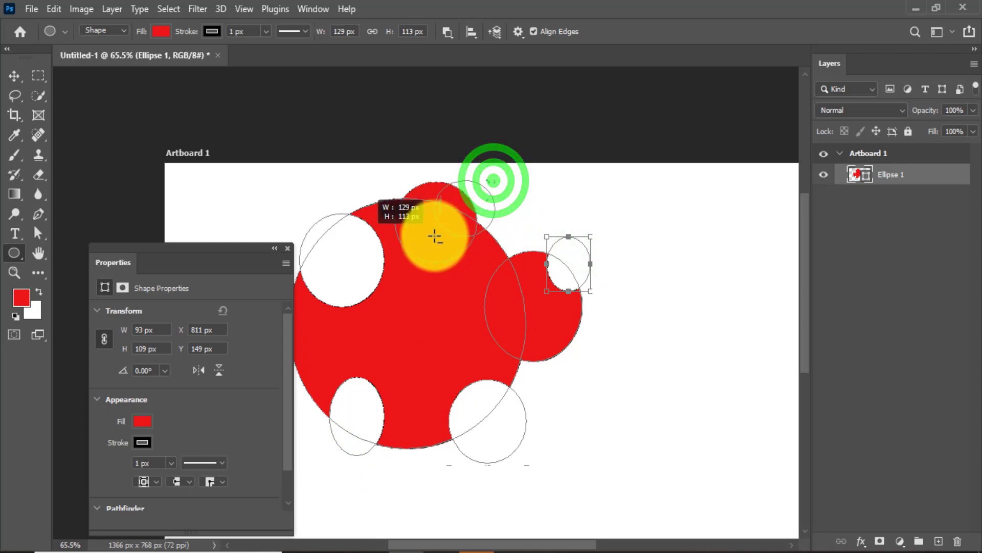
pyautogui.moveTo(476, 206); pyautogui.dragTo(434, 235)
# Step: Subtract a triangle from the middle of the red shape using the Triangle tool
pyautogui.click(19, 312)
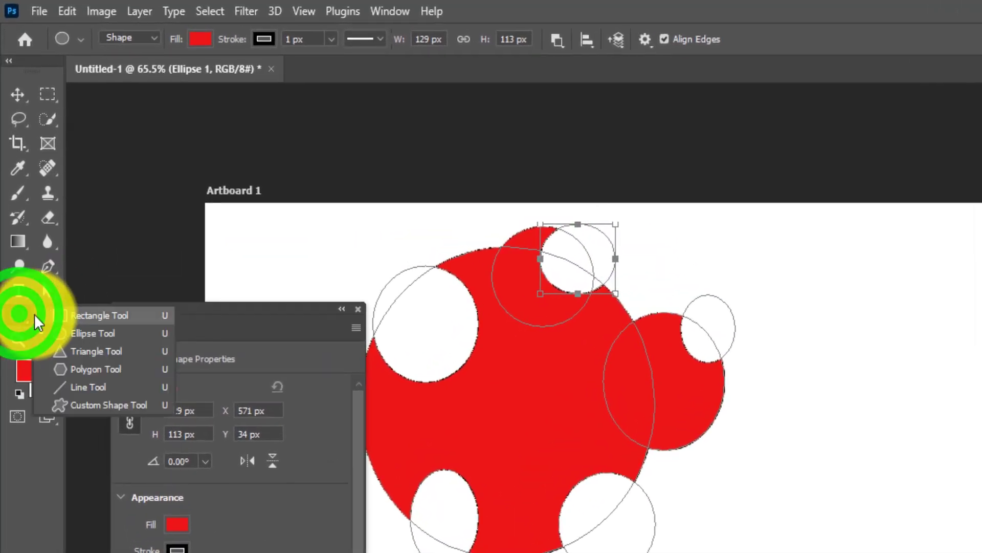
pyautogui.click(81, 351)
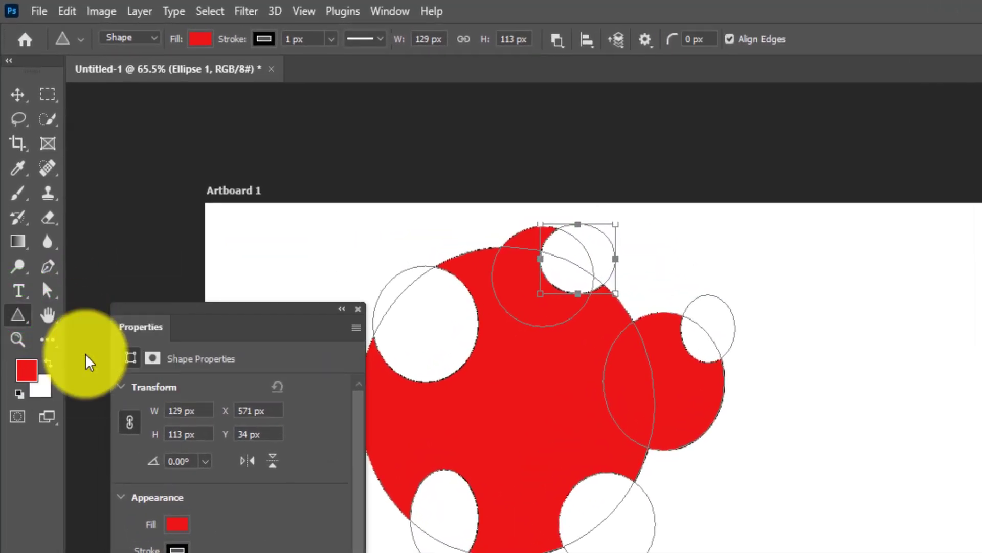
pyautogui.click(557, 40)
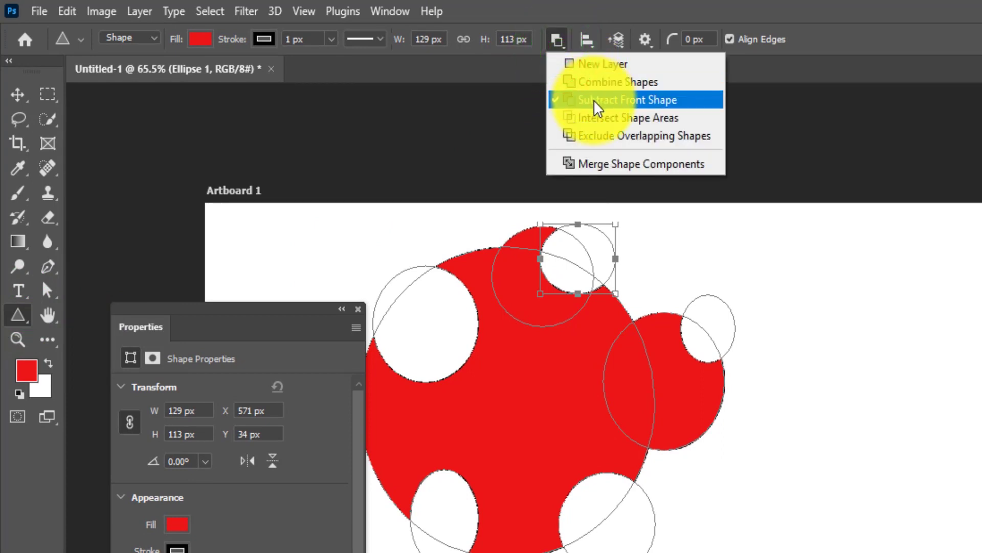
pyautogui.moveTo(514, 404); pyautogui.dragTo(581, 494)
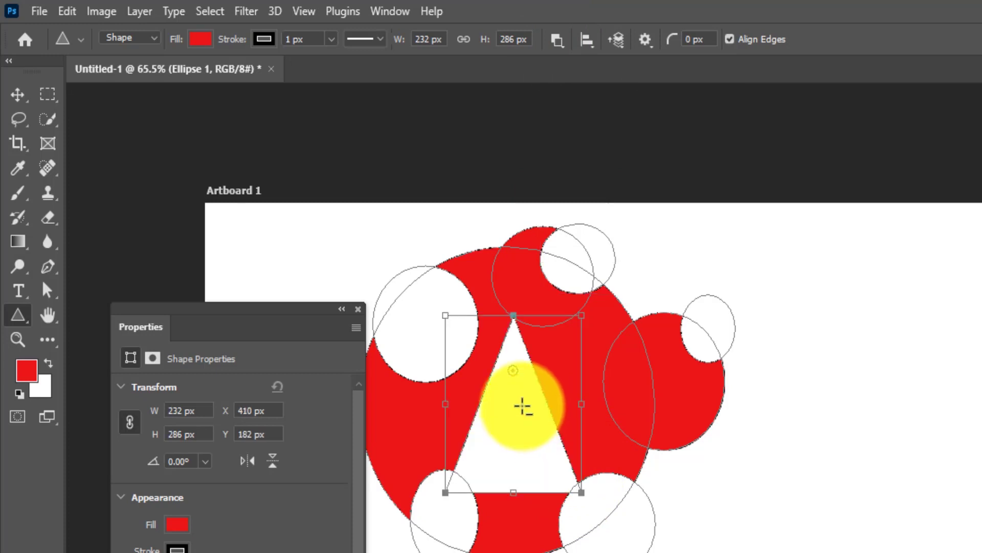
pyautogui.scroll(-1, 563, 394)
pyautogui.click(17, 94)
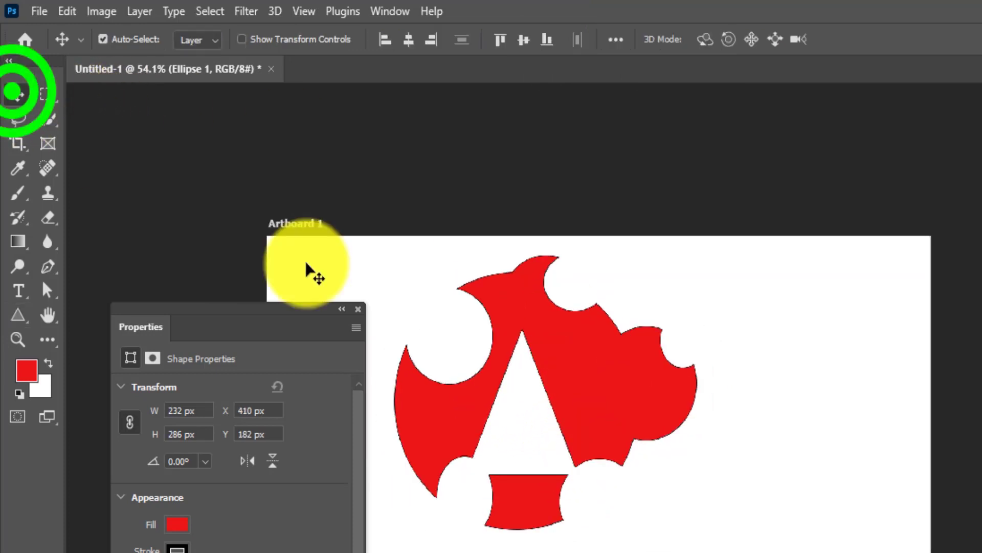
pyautogui.click(636, 405)
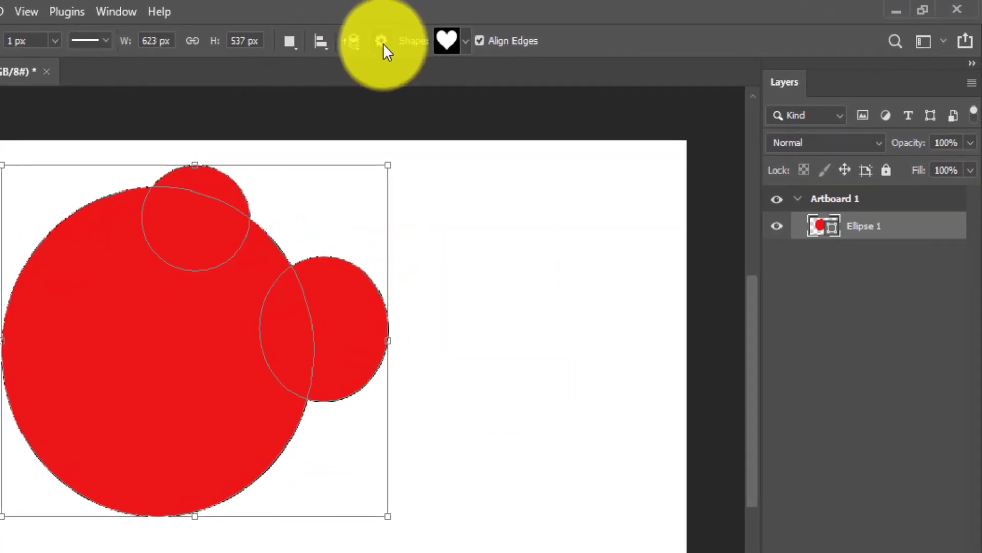
# Step: Delete the red Ellipse 1 shape so Artboard 1 is blank, then choose the Ellipse Tool
pyautogui.click(290, 43)
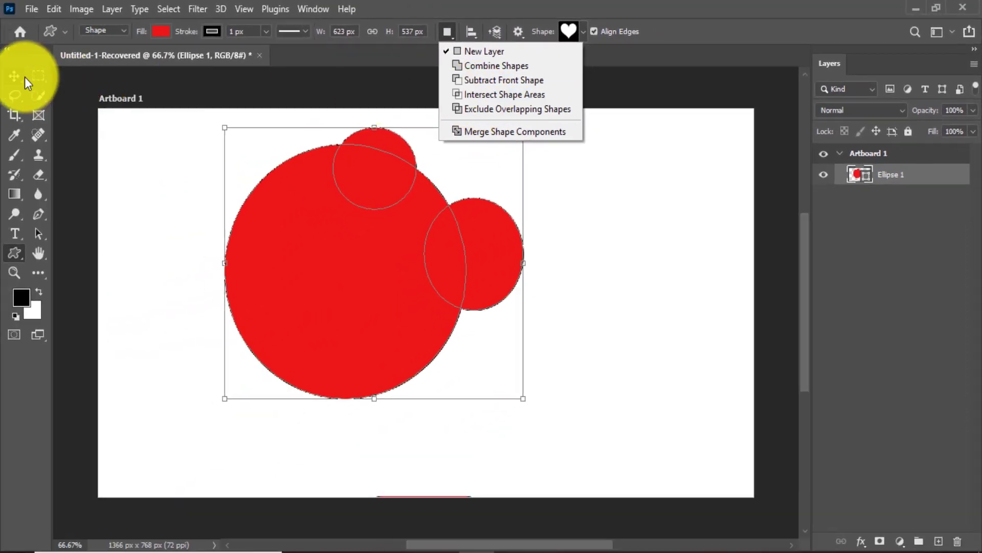
pyautogui.click(14, 73)
pyautogui.click(375, 253)
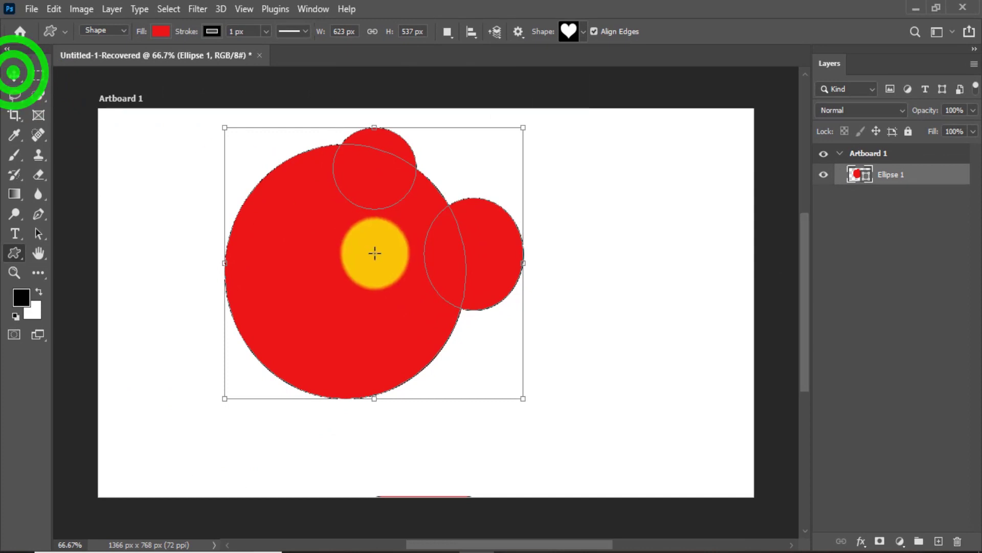
pyautogui.click(530, 233)
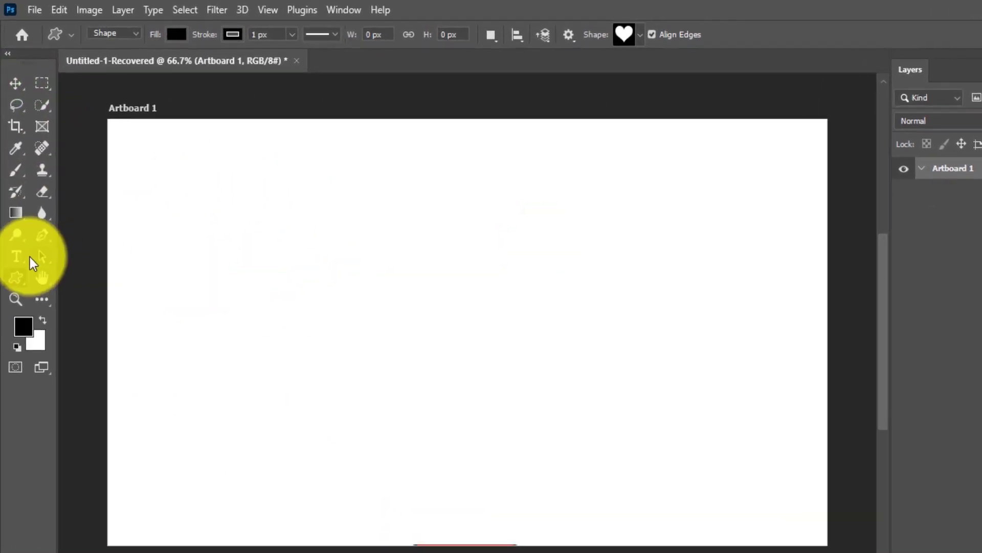
pyautogui.rightClick(16, 277)
pyautogui.click(67, 297)
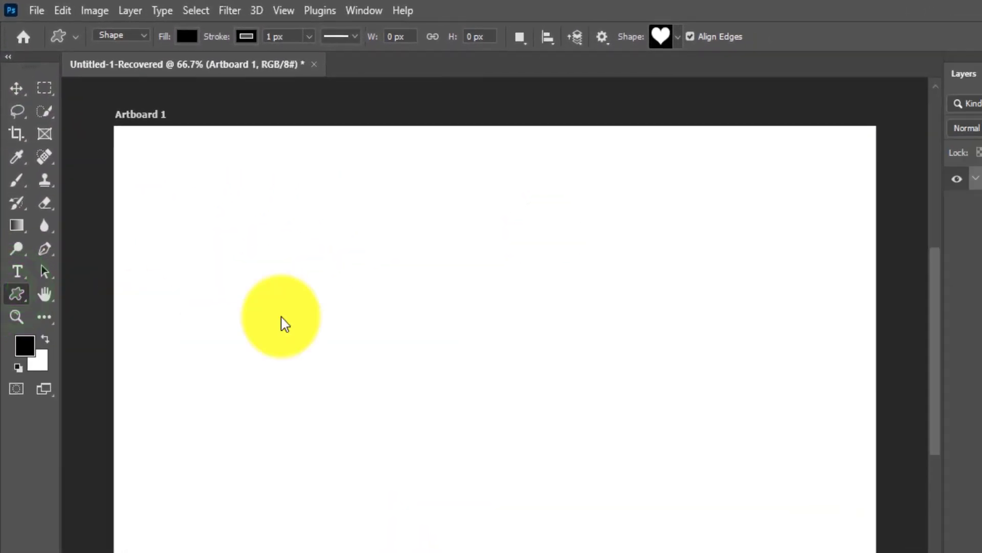
# Step: Draw a large 504-pixel circle and change its fill from black to green
pyautogui.moveTo(277, 208)
pyautogui.mouseDown()
pyautogui.moveTo(355, 287)
pyautogui.moveTo(237, 202)
pyautogui.mouseUp()
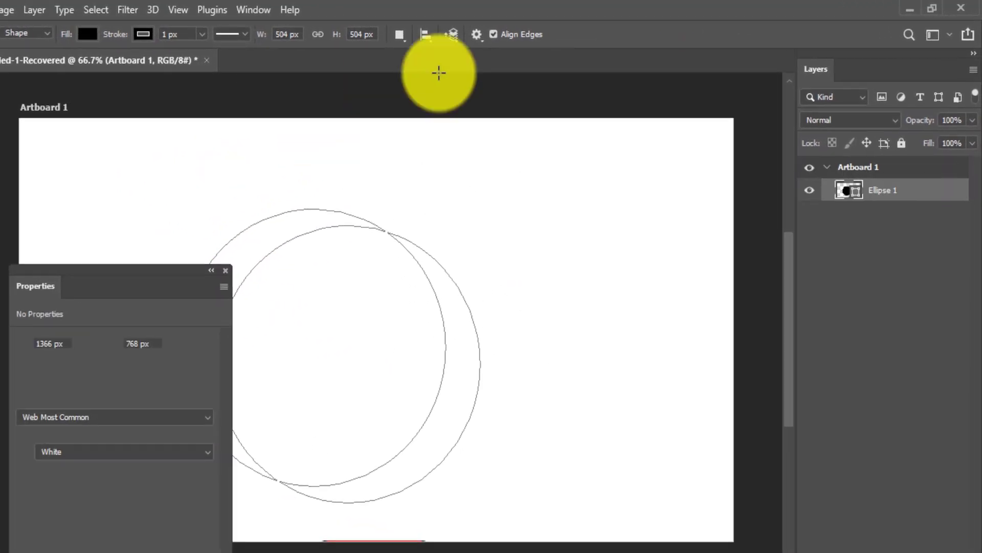
pyautogui.click(408, 39)
pyautogui.click(333, 131)
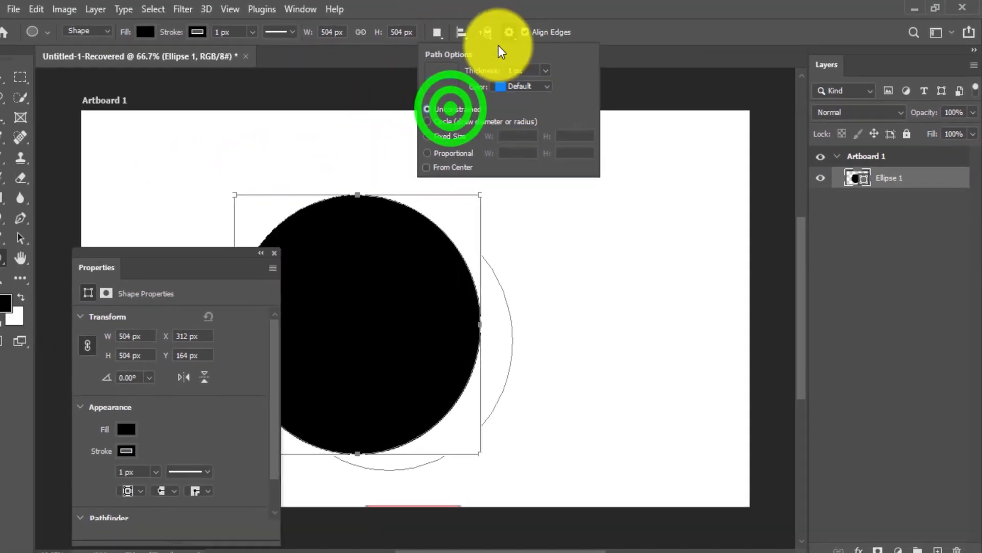
pyautogui.click(156, 32)
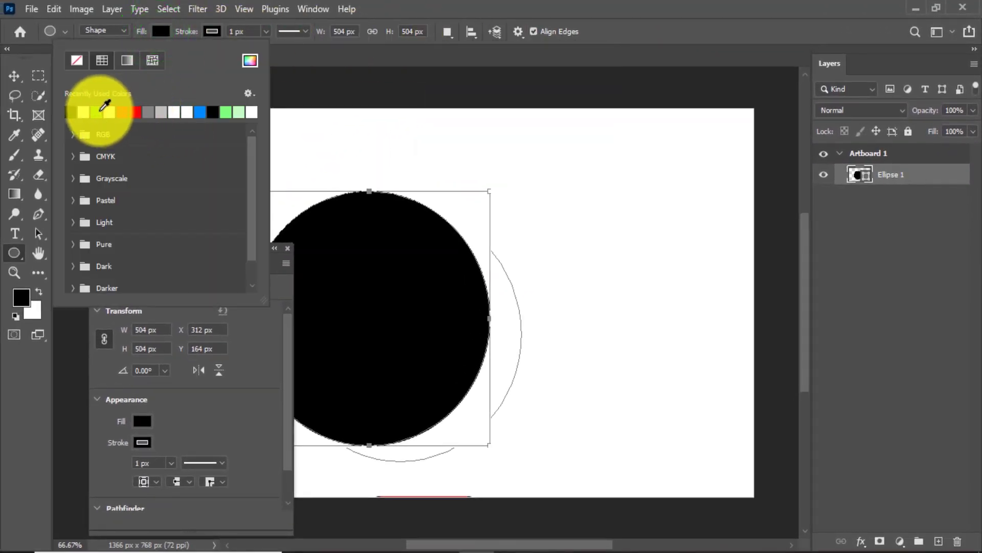
pyautogui.click(99, 111)
# Step: Move the green circle up and to the right with the Move tool
pyautogui.click(158, 29)
pyautogui.click(20, 64)
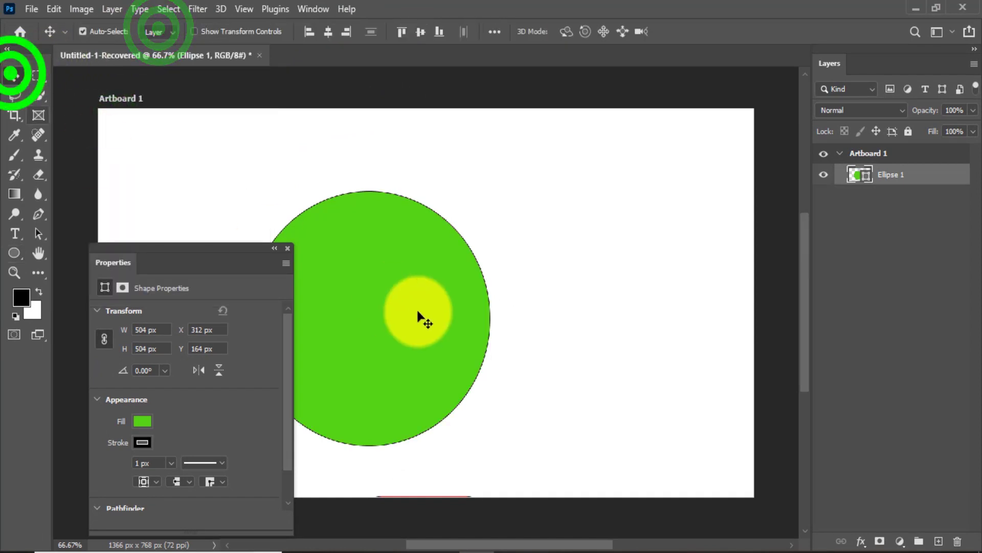
pyautogui.moveTo(417, 318); pyautogui.dragTo(443, 279)
pyautogui.click(16, 296)
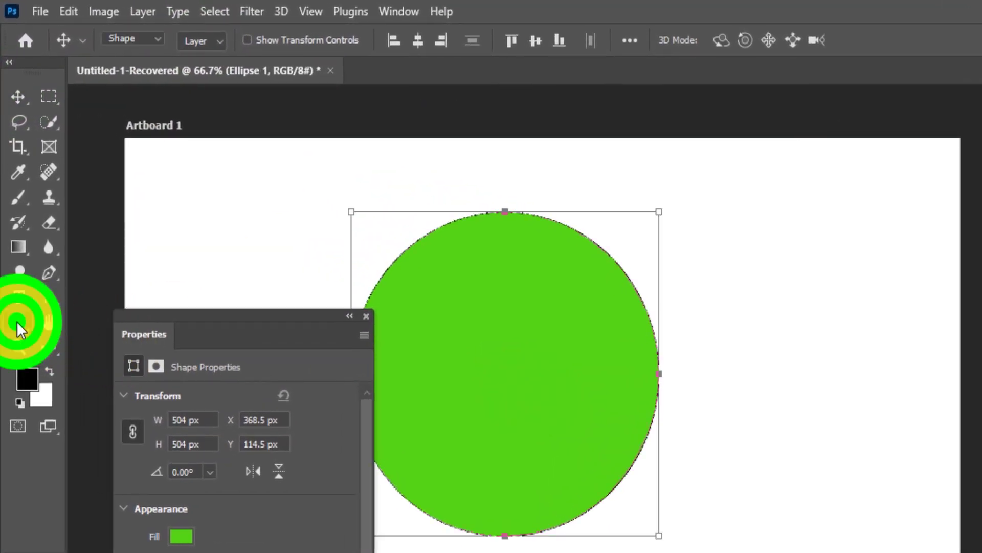
pyautogui.click(569, 41)
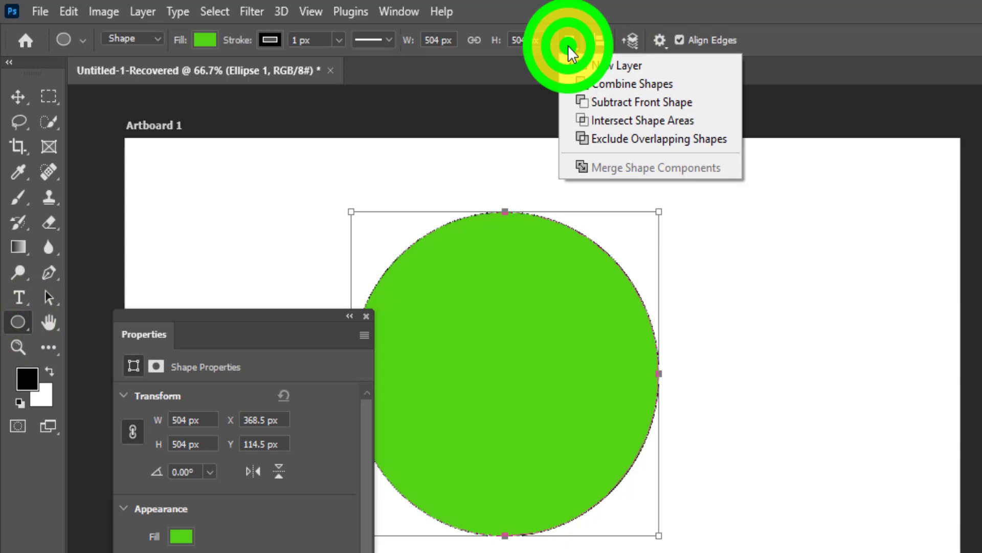
# Step: Intersect the green circle with a second overlapping circle to form a lens, then shift it left
pyautogui.click(613, 119)
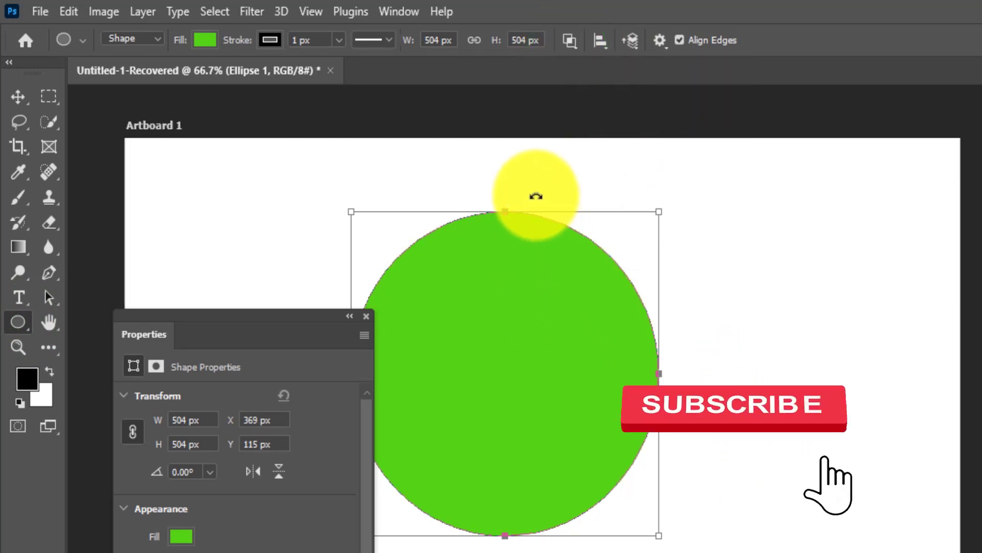
pyautogui.moveTo(532, 194); pyautogui.dragTo(509, 194)
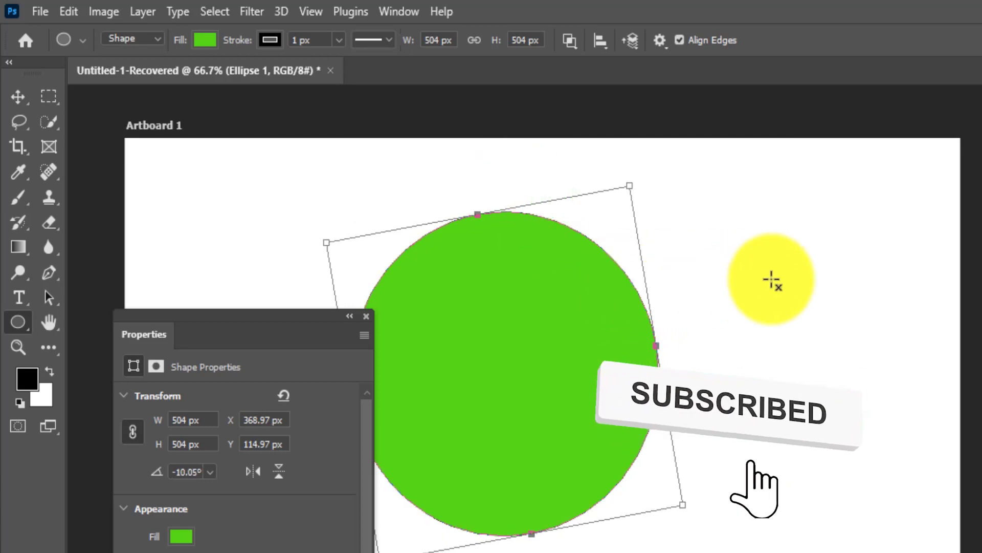
pyautogui.moveTo(782, 242); pyautogui.dragTo(541, 506)
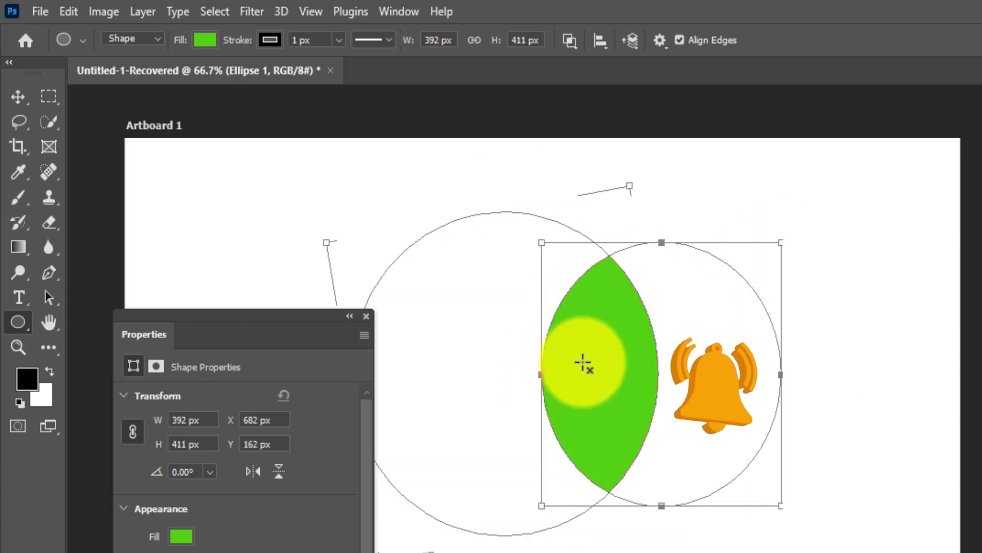
pyautogui.click(18, 97)
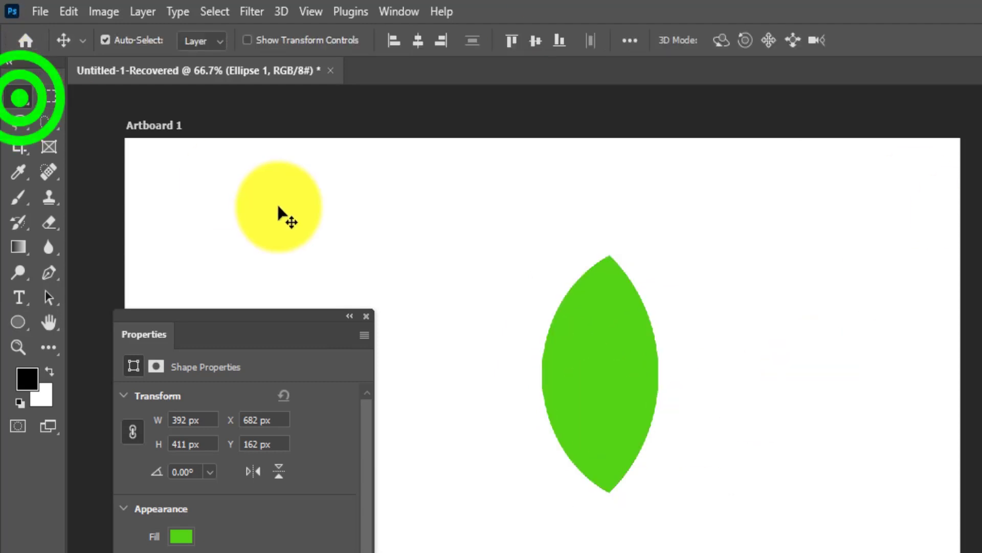
pyautogui.click(281, 210)
pyautogui.moveTo(618, 353)
pyautogui.mouseDown()
pyautogui.moveTo(554, 354)
pyautogui.moveTo(558, 335)
pyautogui.mouseUp()
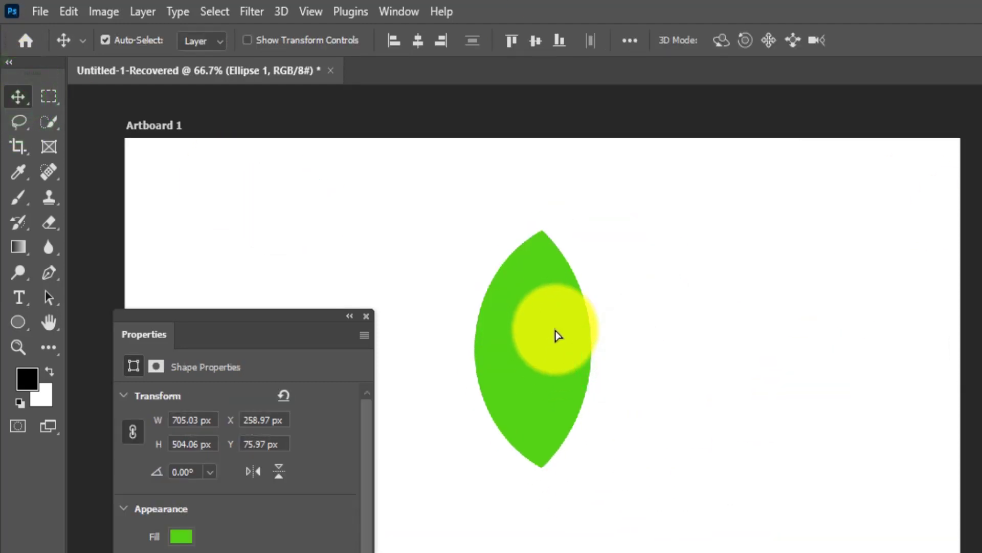
pyautogui.click(19, 321)
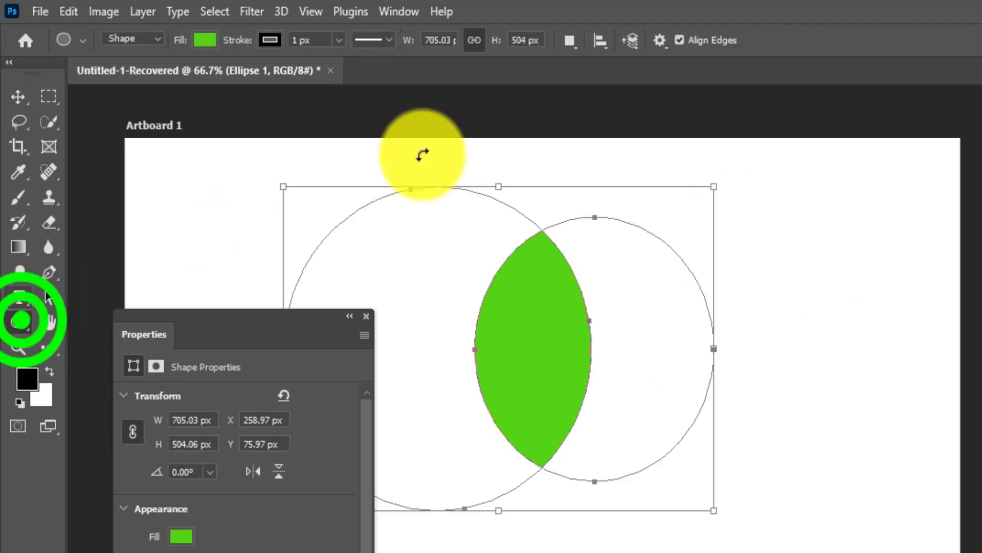
pyautogui.click(577, 44)
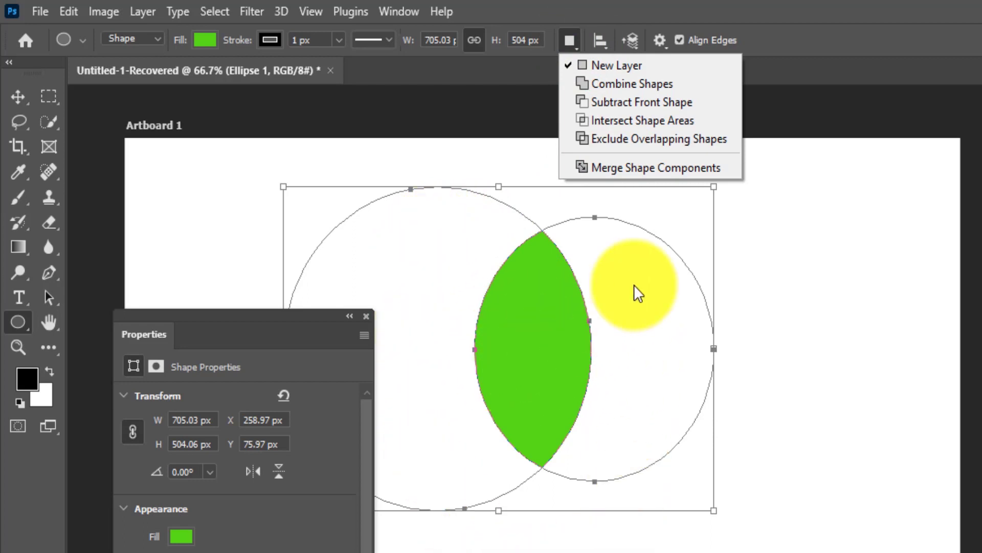
pyautogui.click(634, 145)
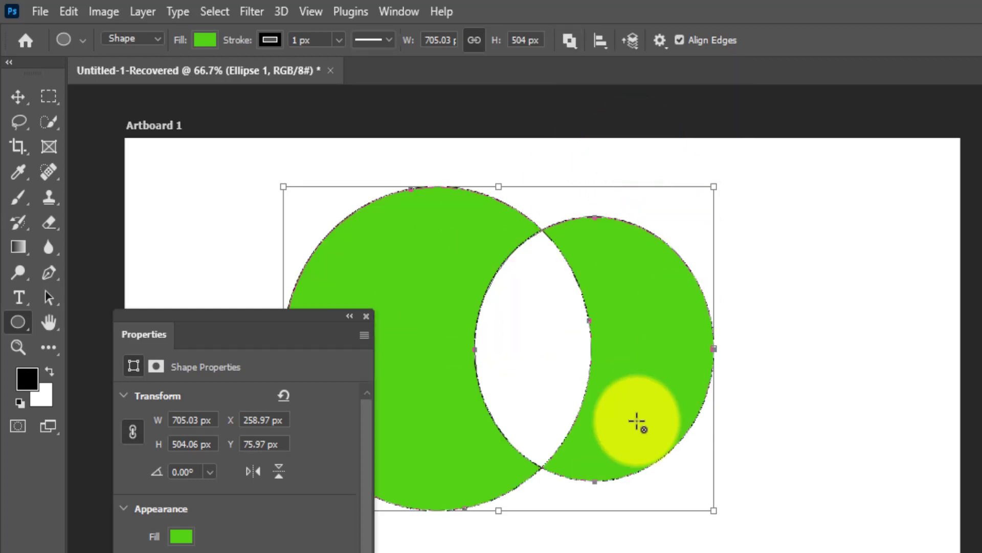
pyautogui.click(570, 40)
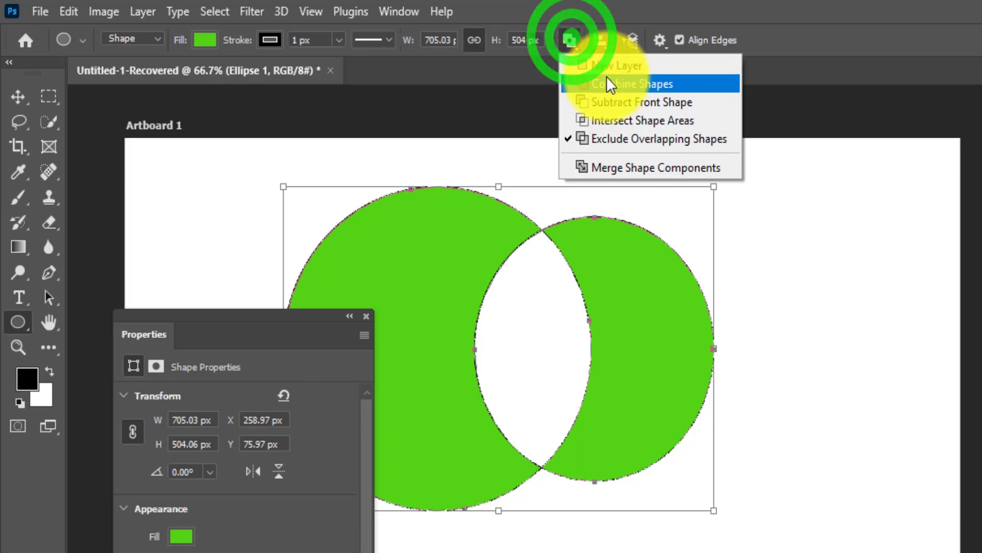
pyautogui.click(608, 83)
pyautogui.click(570, 40)
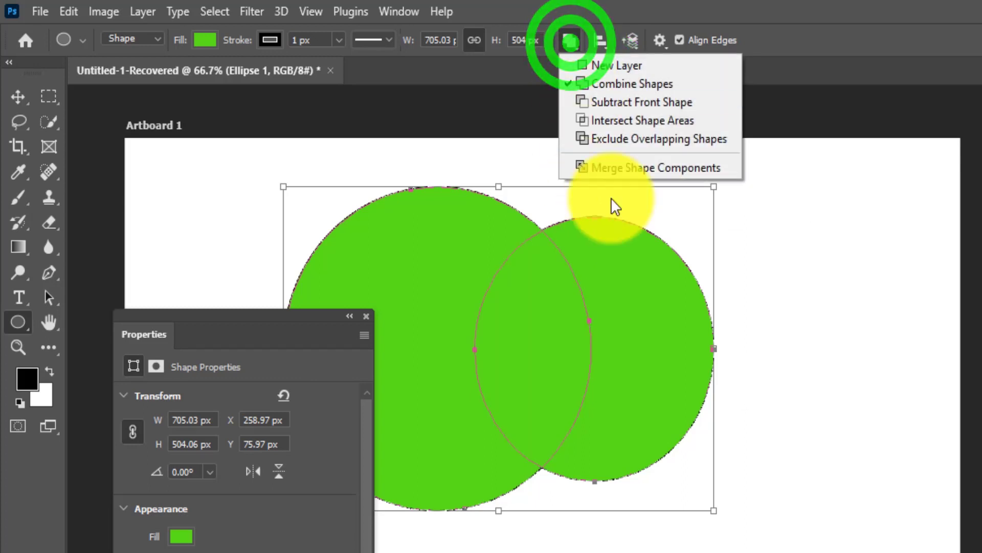
pyautogui.click(625, 102)
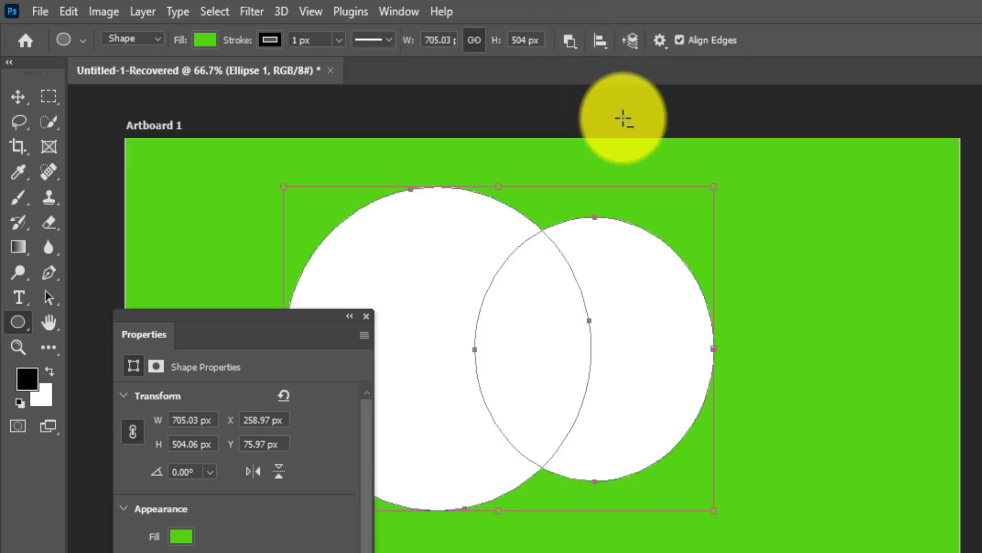
pyautogui.click(570, 40)
pyautogui.click(611, 119)
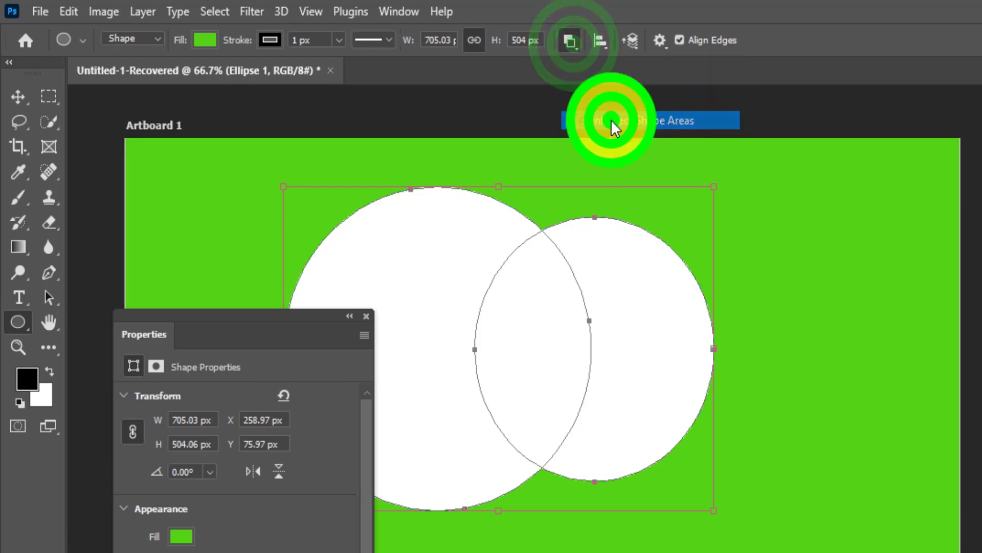
pyautogui.click(572, 41)
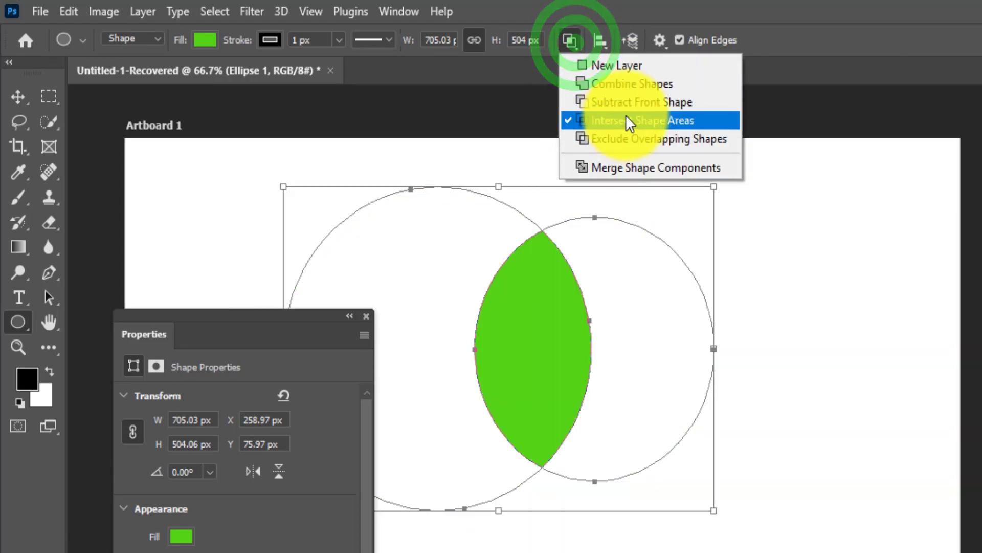
# Step: Try merging the circles into one path, then restore the two separate circle outlines
pyautogui.click(645, 168)
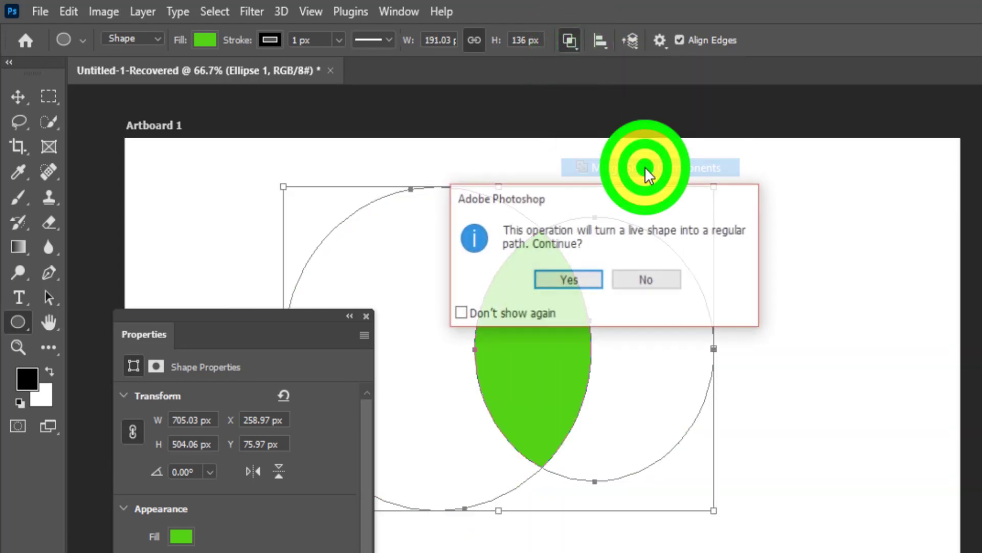
pyautogui.click(581, 280)
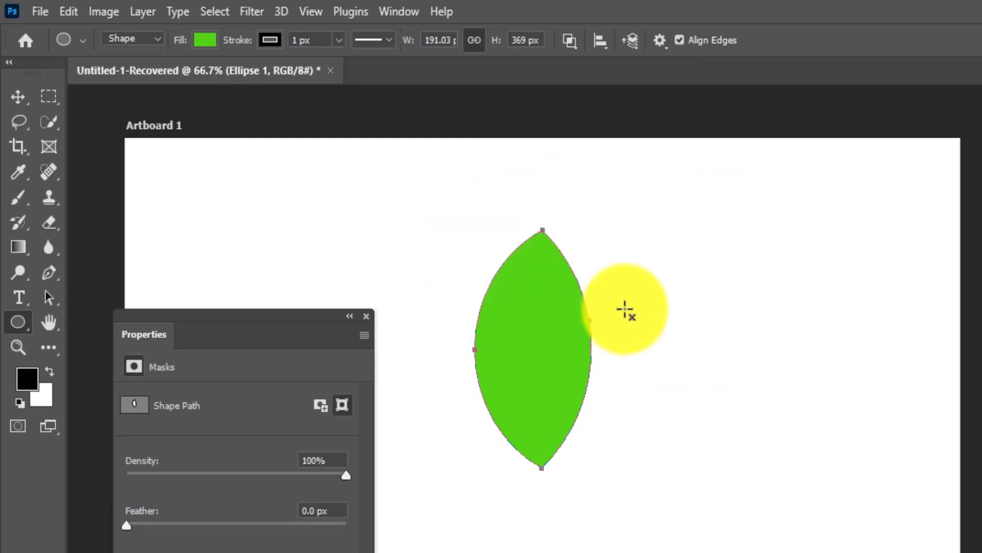
pyautogui.click(571, 41)
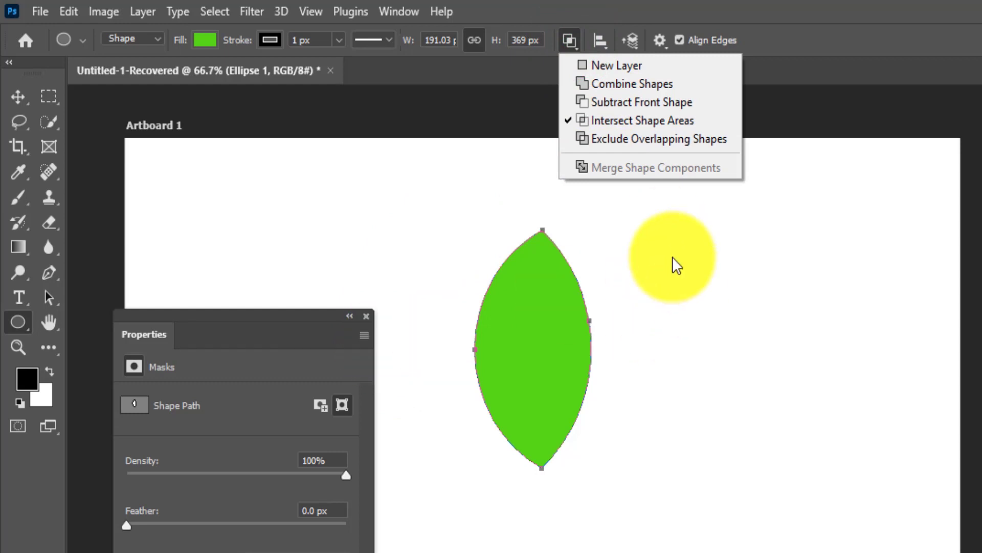
pyautogui.click(24, 97)
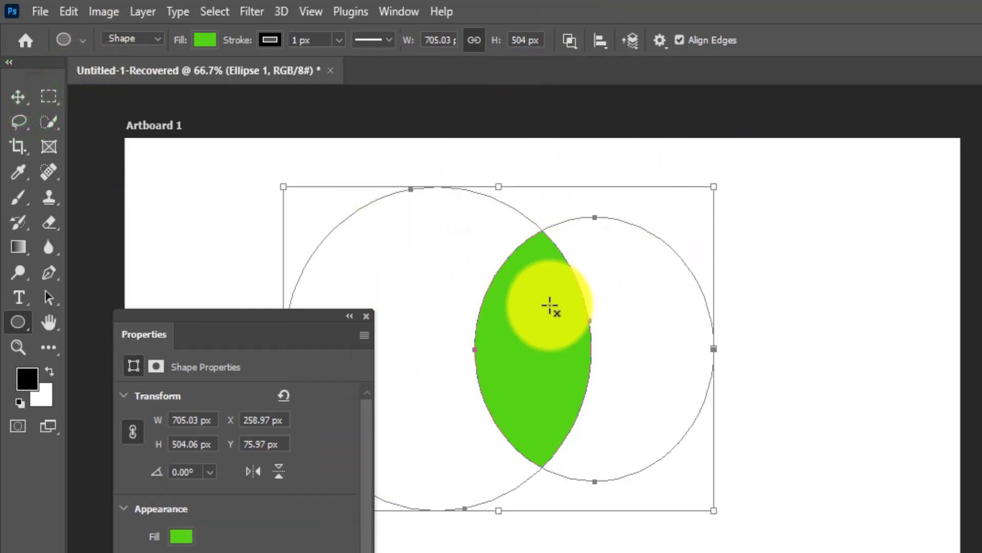
# Step: Select the overlapping ellipses and merge them into one green lens-shaped path, about 191×369 px
pyautogui.click(18, 97)
pyautogui.click(744, 309)
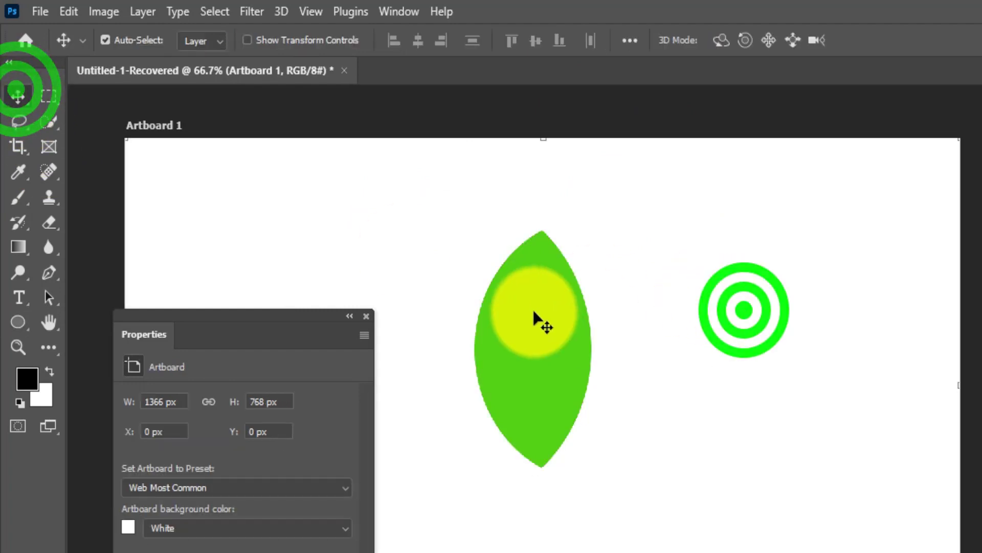
pyautogui.moveTo(532, 322); pyautogui.dragTo(533, 321)
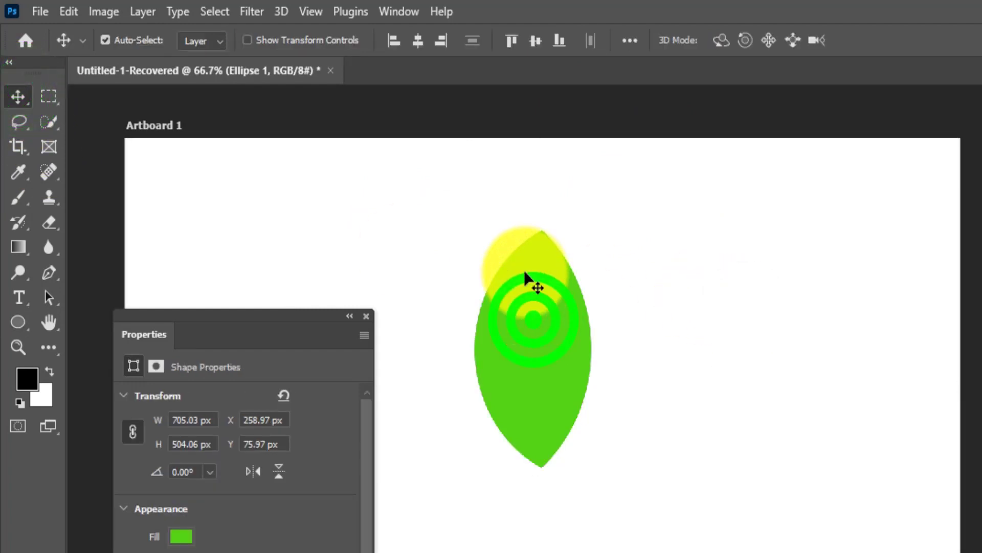
pyautogui.click(19, 313)
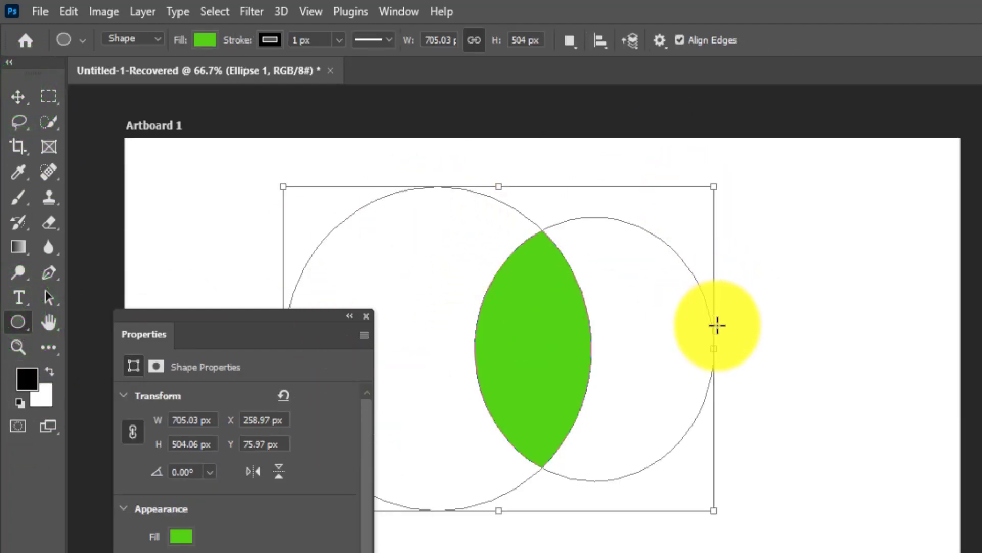
pyautogui.click(571, 41)
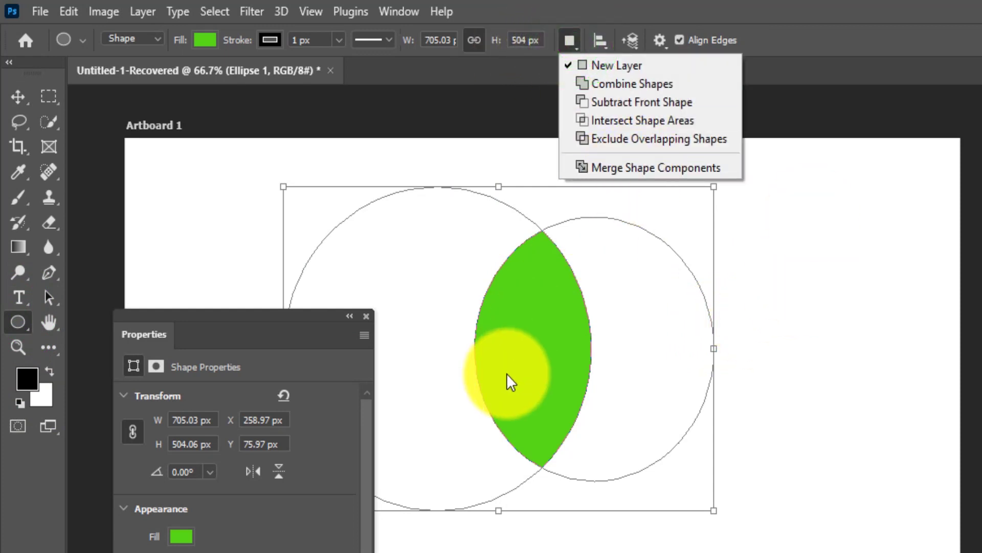
pyautogui.click(643, 168)
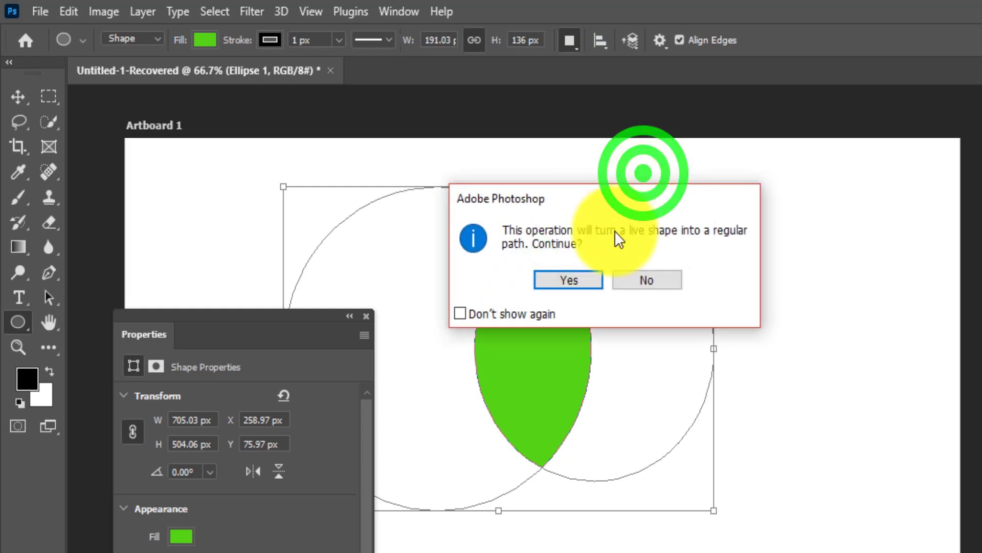
pyautogui.click(574, 280)
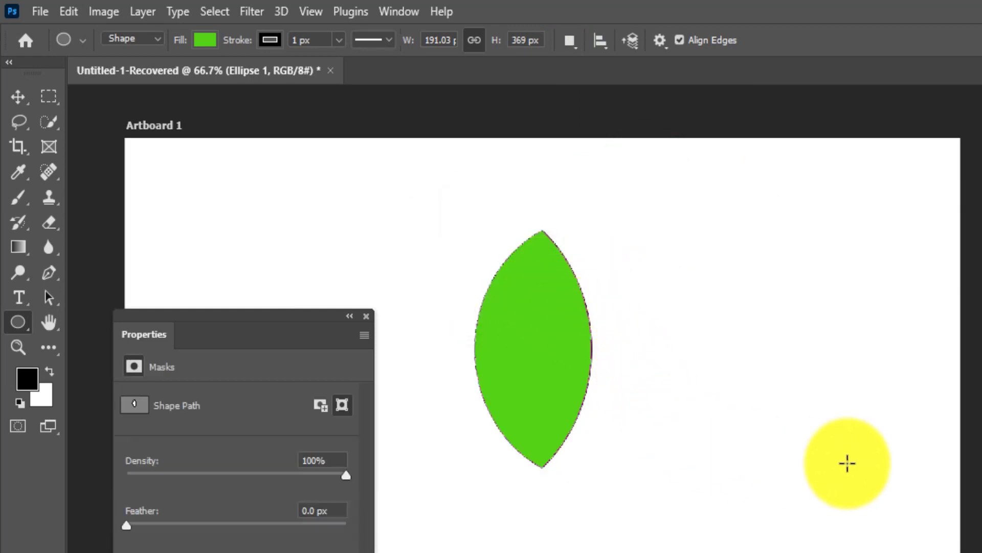
pyautogui.click(606, 44)
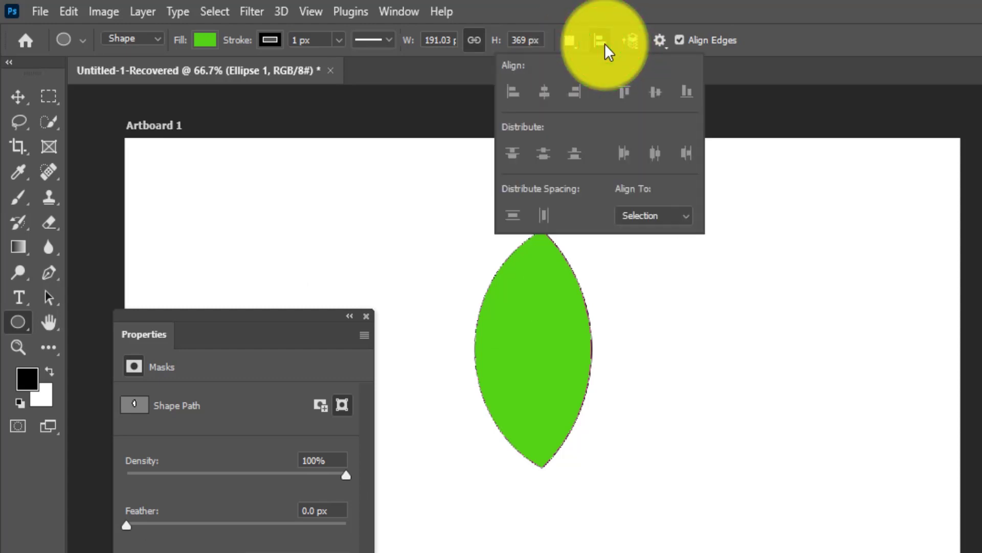
# Step: Draw a green pentagon to the right of the leaf with the Polygon tool
pyautogui.rightClick(20, 316)
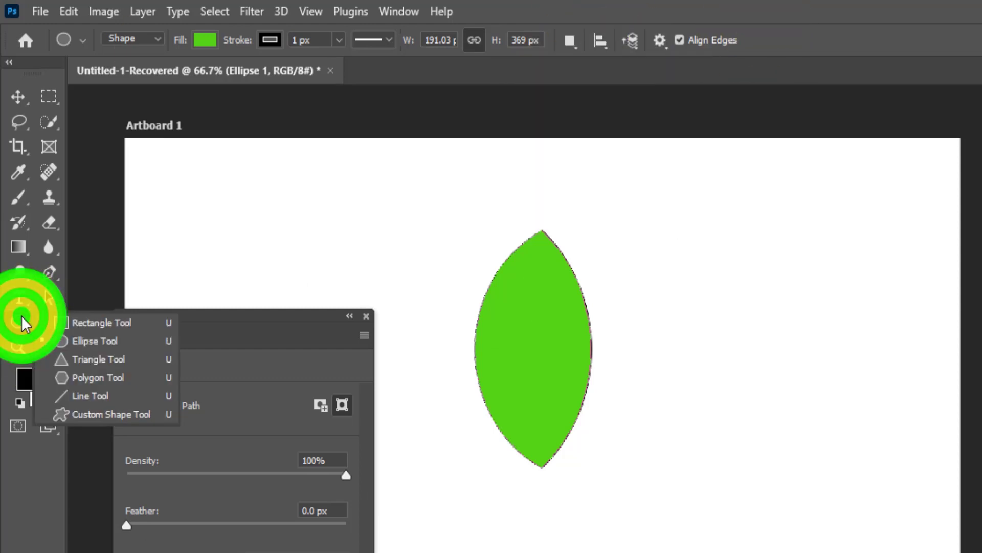
pyautogui.click(78, 377)
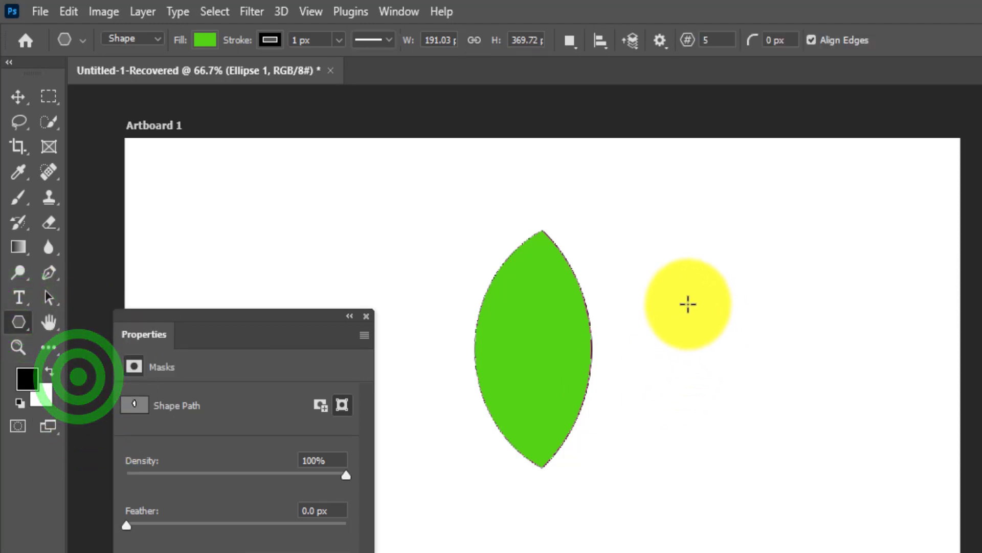
pyautogui.moveTo(681, 298)
pyautogui.mouseDown()
pyautogui.moveTo(801, 415)
pyautogui.moveTo(766, 382)
pyautogui.mouseUp()
pyautogui.scroll(5, 785, 356)
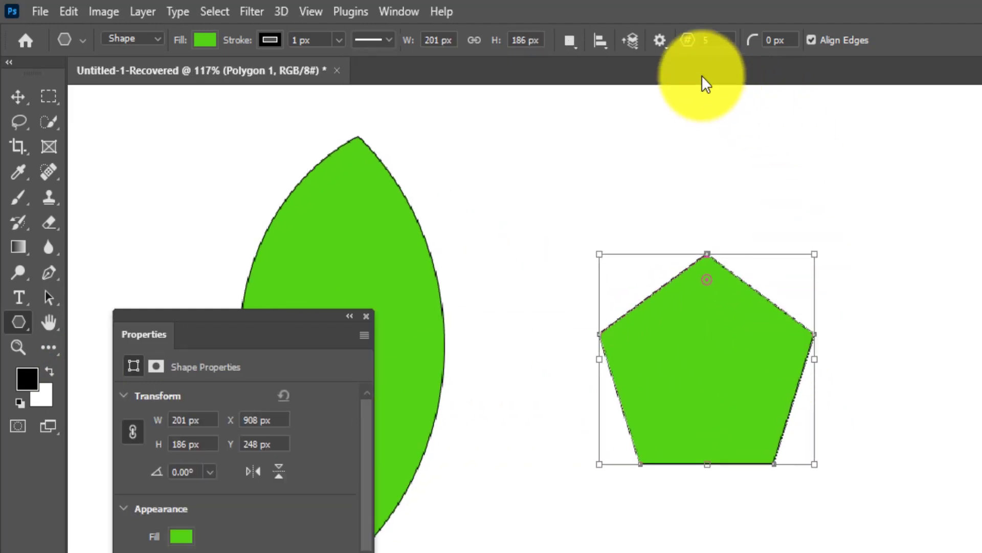
# Step: Set polygon sides to 8 and draw two green octagons, rounding the upper-right one's corners
pyautogui.click(713, 40)
pyautogui.write('8')
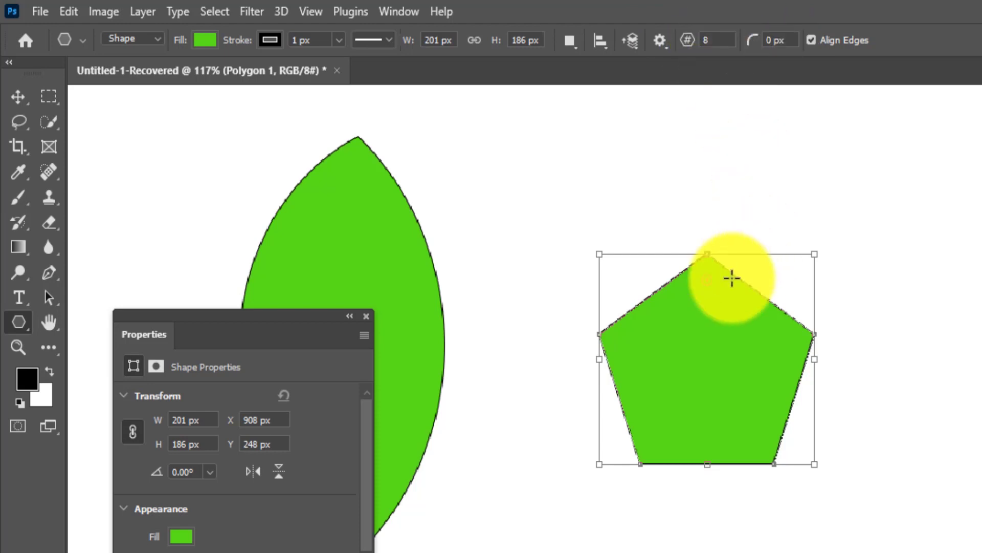
pyautogui.moveTo(511, 200); pyautogui.dragTo(641, 329)
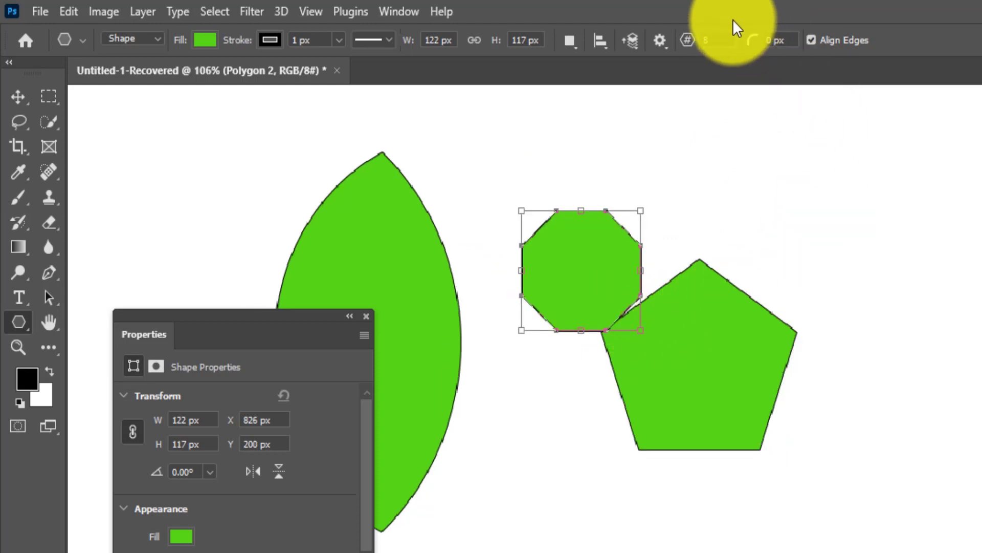
pyautogui.scroll(1, 574, 223)
pyautogui.scroll(1, 574, 223)
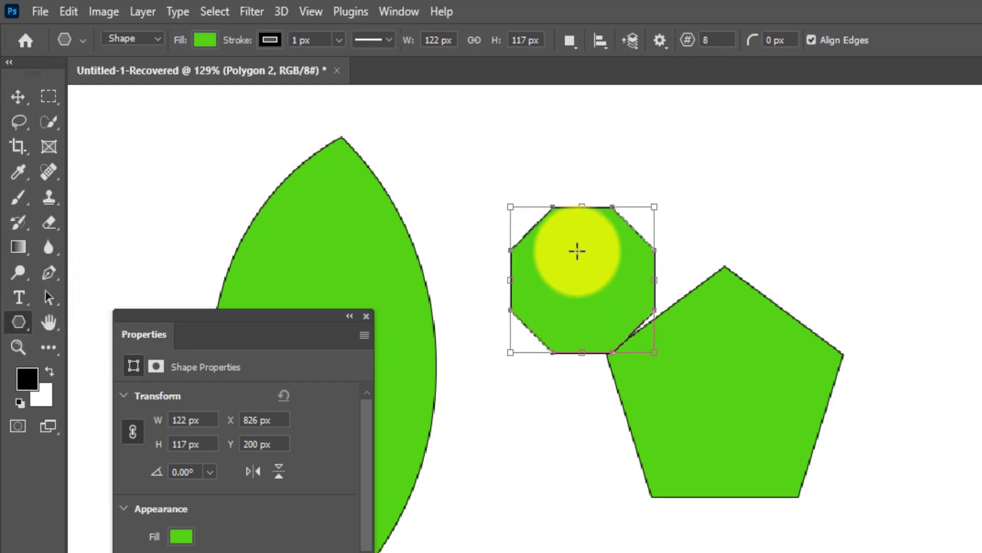
pyautogui.moveTo(577, 250); pyautogui.dragTo(553, 206)
pyautogui.moveTo(803, 166)
pyautogui.mouseDown()
pyautogui.moveTo(843, 208)
pyautogui.moveTo(754, 177)
pyautogui.mouseUp()
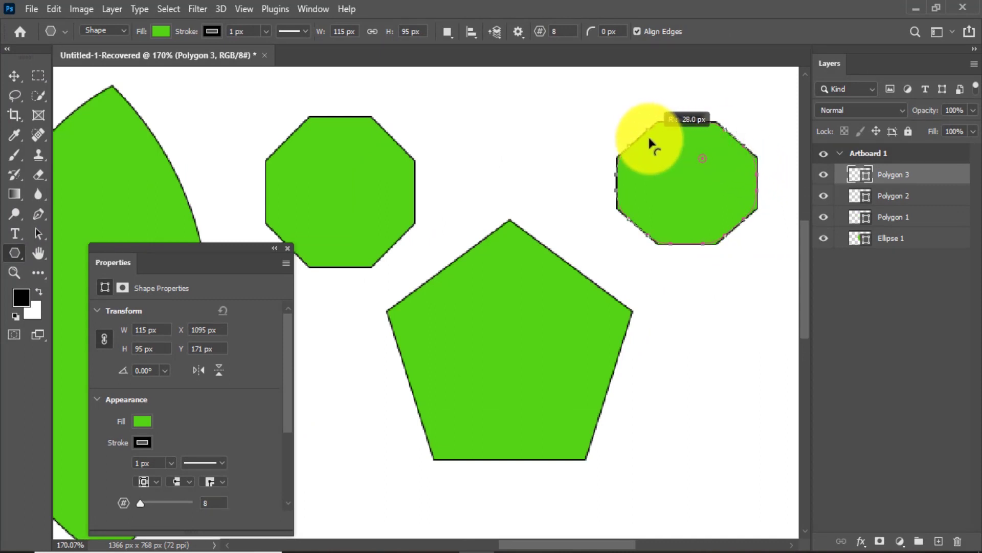
pyautogui.moveTo(649, 143); pyautogui.dragTo(741, 125)
pyautogui.scroll(4, 741, 125)
pyautogui.scroll(1, 741, 125)
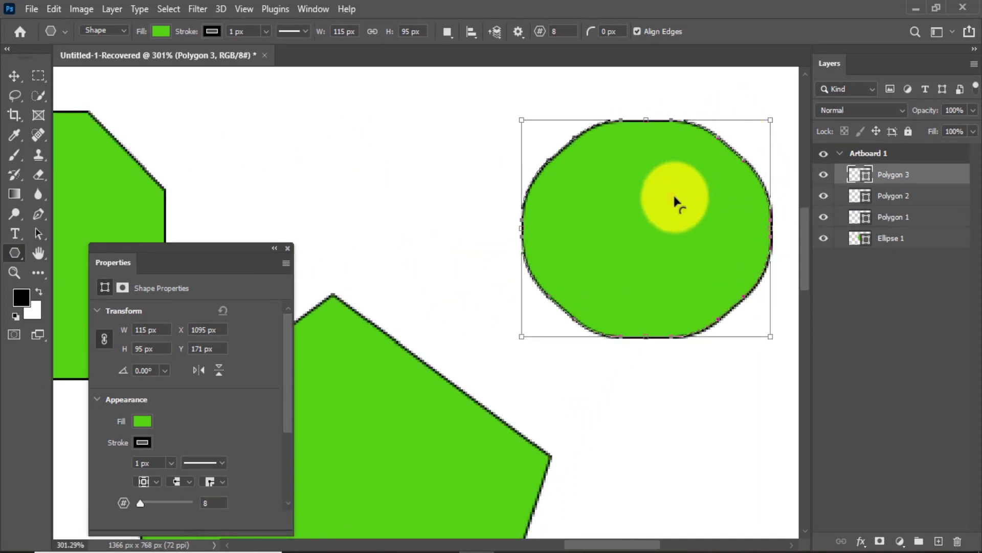
pyautogui.moveTo(705, 217)
pyautogui.mouseDown()
pyautogui.moveTo(681, 154)
pyautogui.moveTo(587, 193)
pyautogui.mouseUp()
pyautogui.scroll(-2, 587, 193)
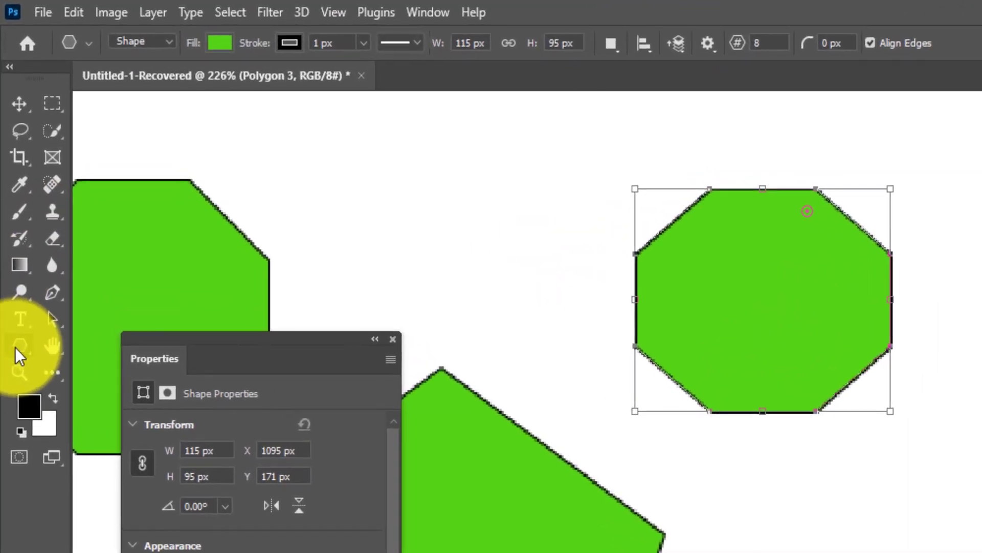
# Step: With the Line tool, draw a vertical line and a horizontal line below it, right of the octagon
pyautogui.rightClick(14, 252)
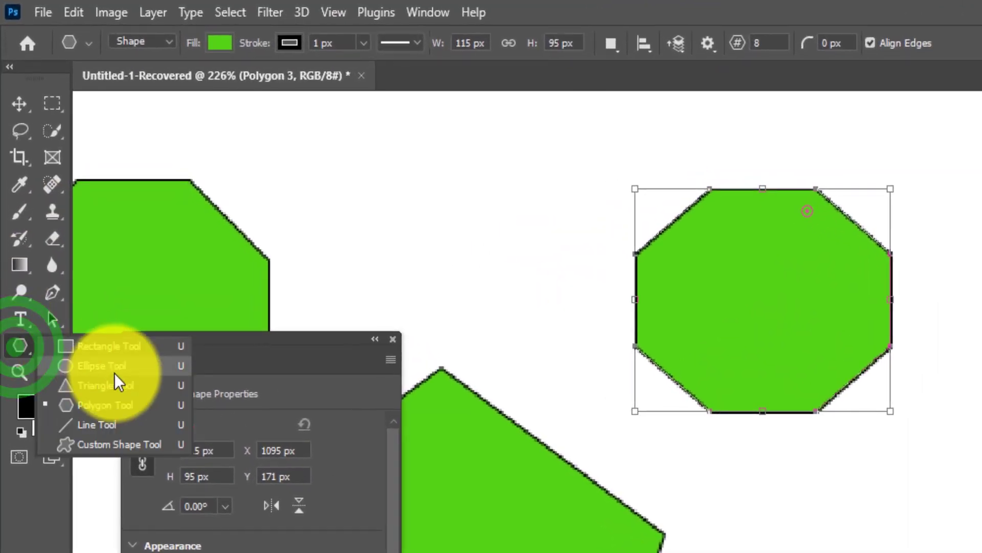
pyautogui.click(96, 427)
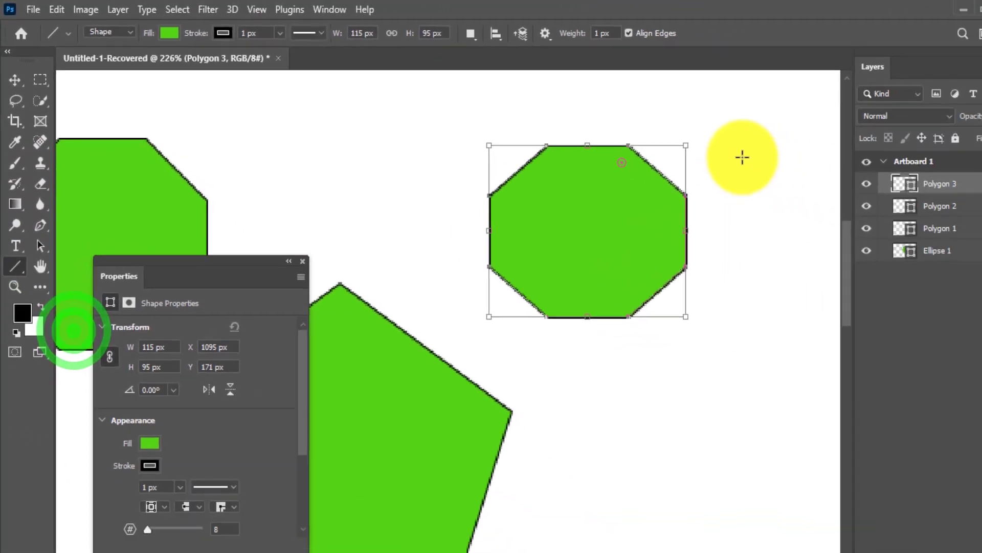
pyautogui.moveTo(705, 150); pyautogui.dragTo(705, 367)
pyautogui.moveTo(522, 433)
pyautogui.mouseDown()
pyautogui.moveTo(730, 455)
pyautogui.moveTo(747, 433)
pyautogui.mouseUp()
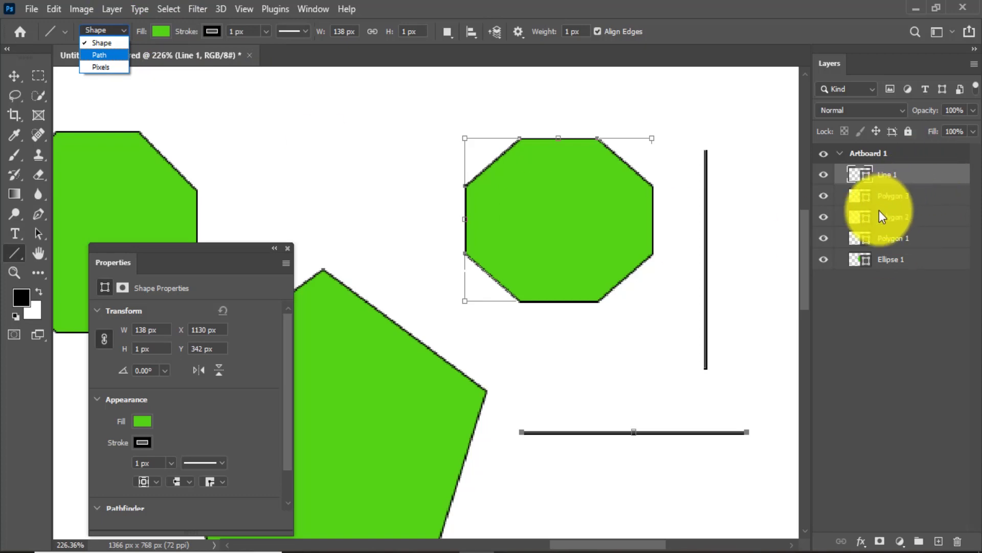
pyautogui.click(14, 252)
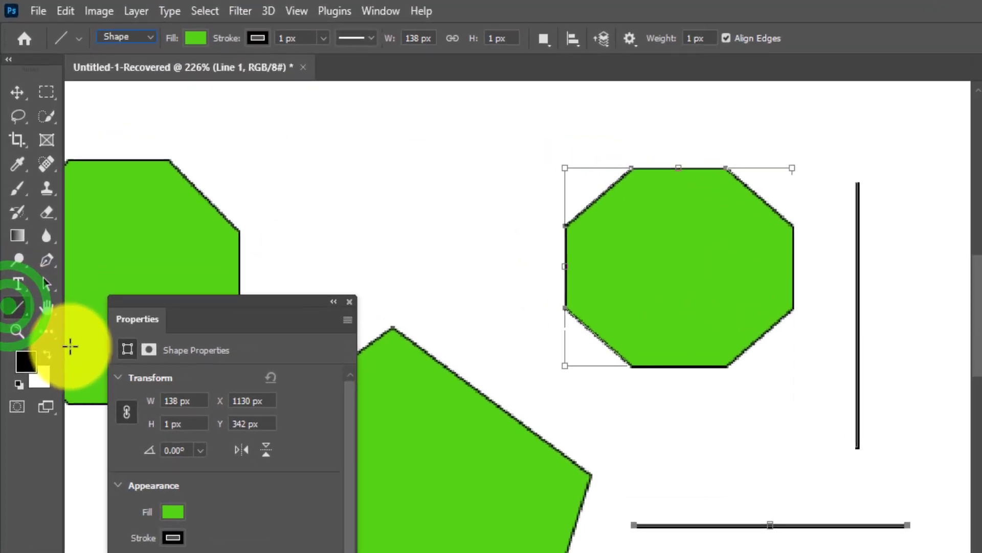
# Step: Switch to the Custom Shape tool and browse the shape library, expanding the Wild Animals set
pyautogui.rightClick(22, 254)
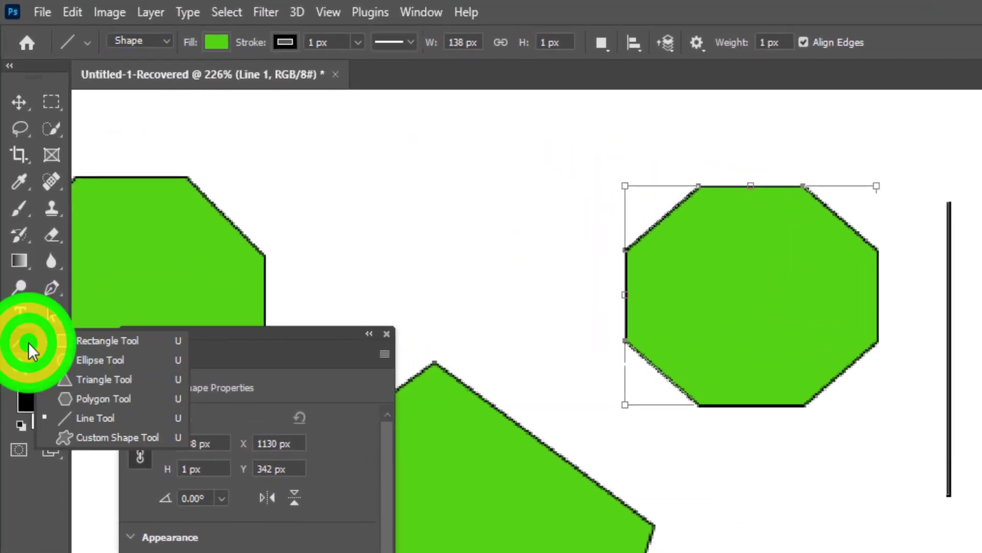
pyautogui.click(98, 438)
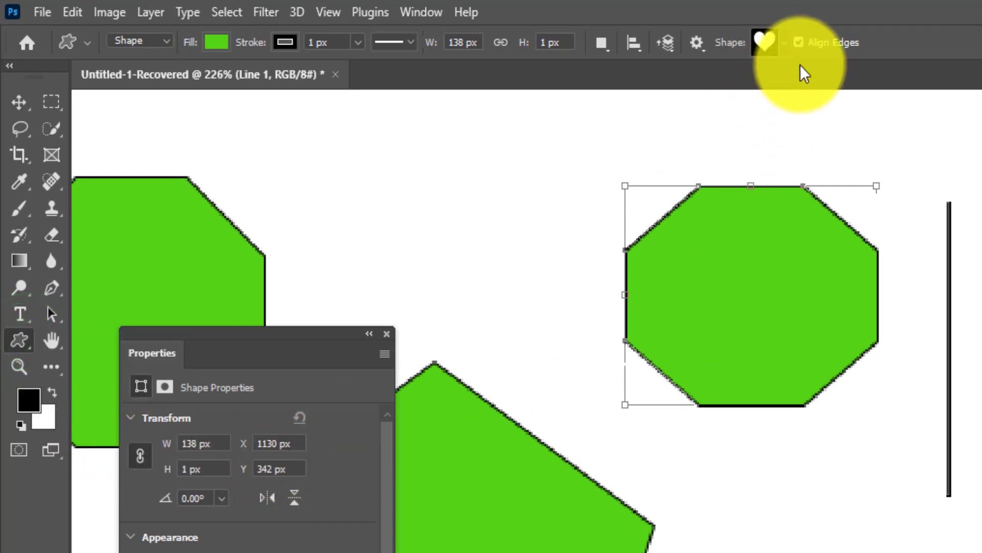
pyautogui.click(786, 44)
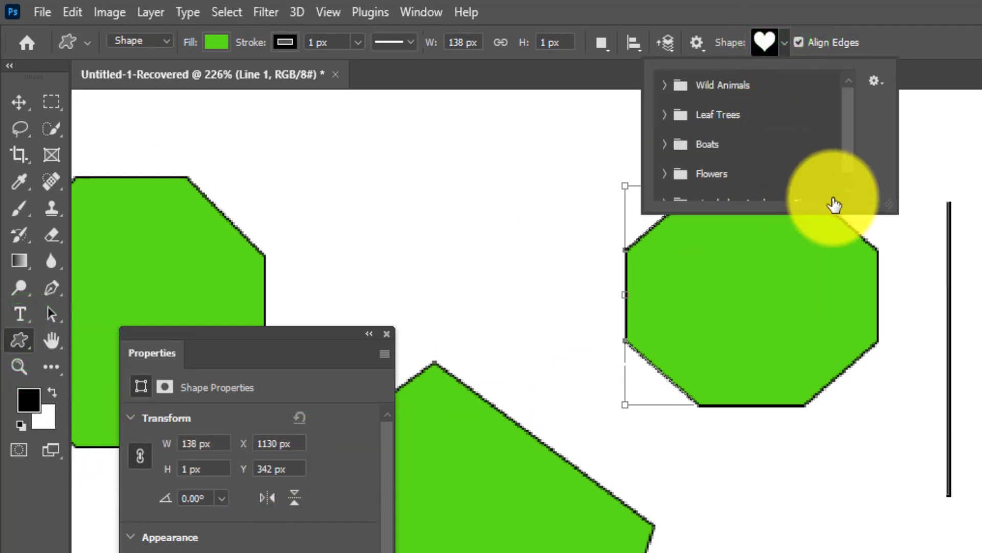
pyautogui.moveTo(891, 208); pyautogui.dragTo(902, 299)
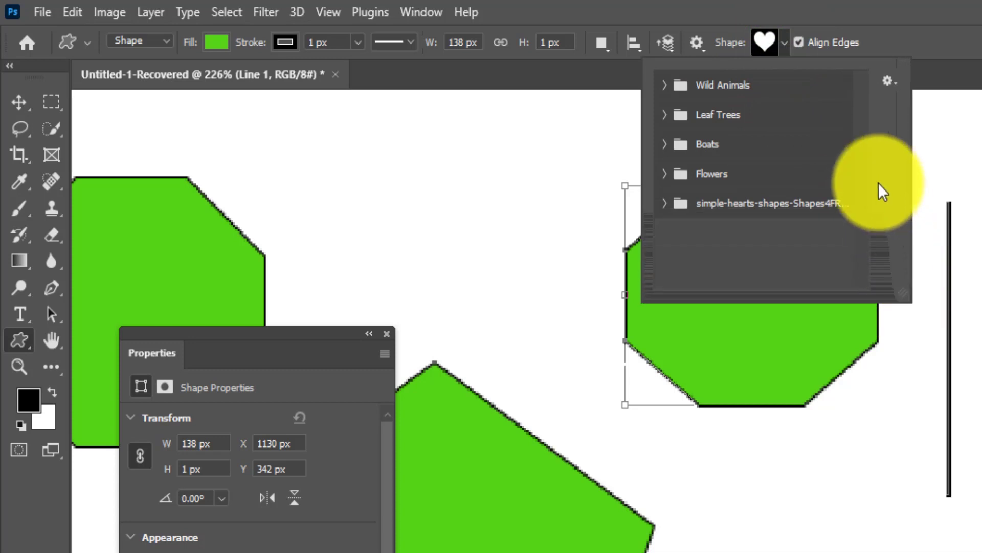
pyautogui.click(665, 85)
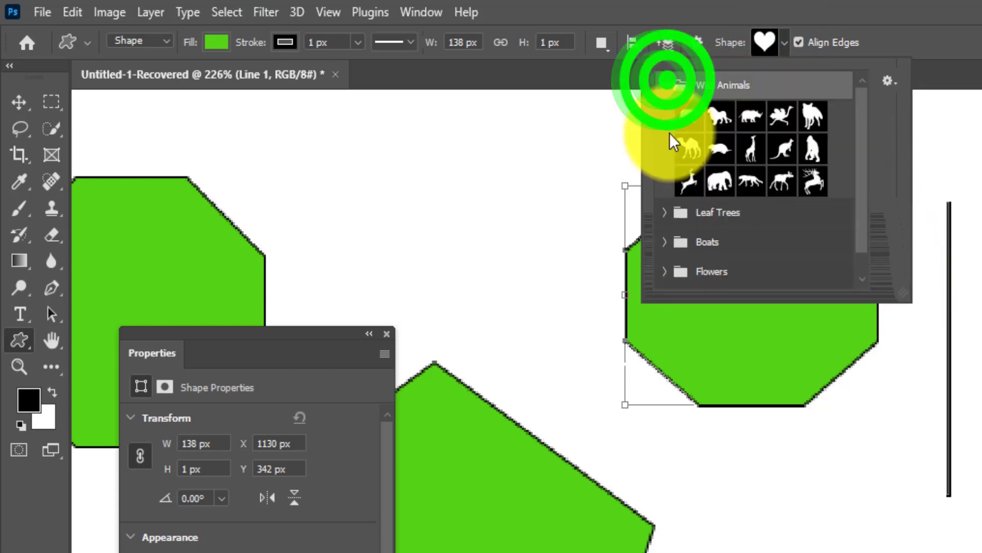
pyautogui.scroll(-3, 663, 305)
pyautogui.scroll(-2, 415, 318)
pyautogui.click(381, 332)
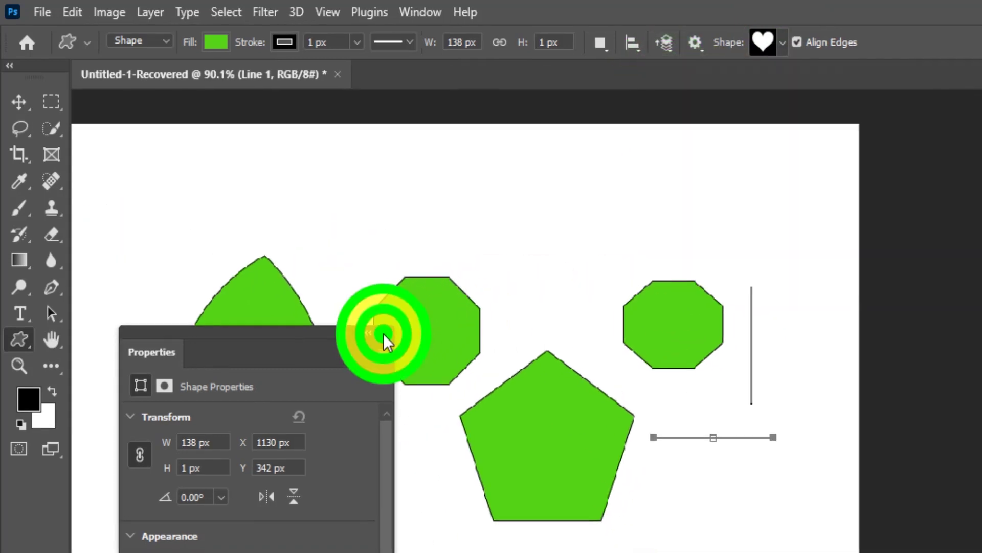
pyautogui.click(14, 76)
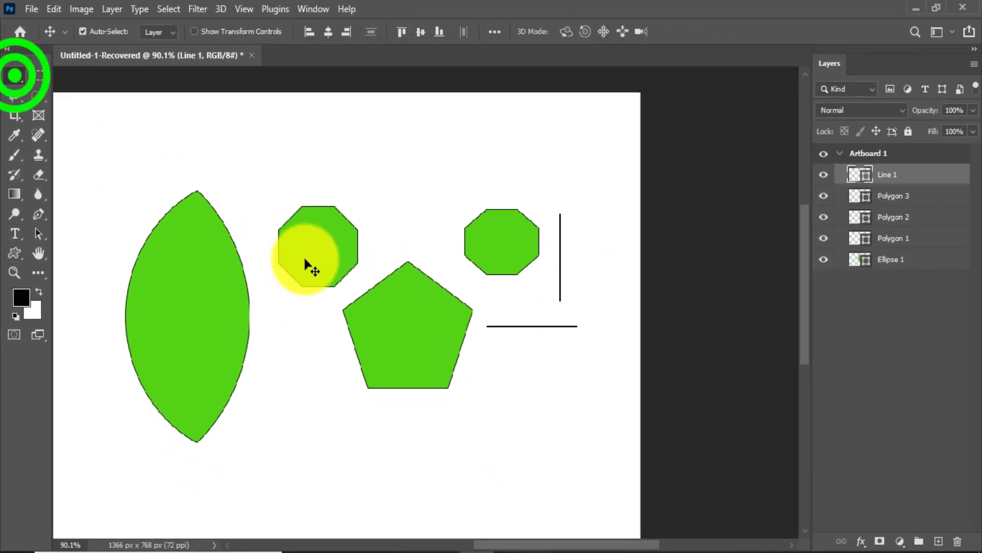
# Step: Delete all shape layers and draw a black Wild Animals tiger, about 405×243 px, as Tiger 1
pyautogui.keyDown('shift'); pyautogui.click(884, 259); pyautogui.keyUp('shift')
pyautogui.press('Delete')
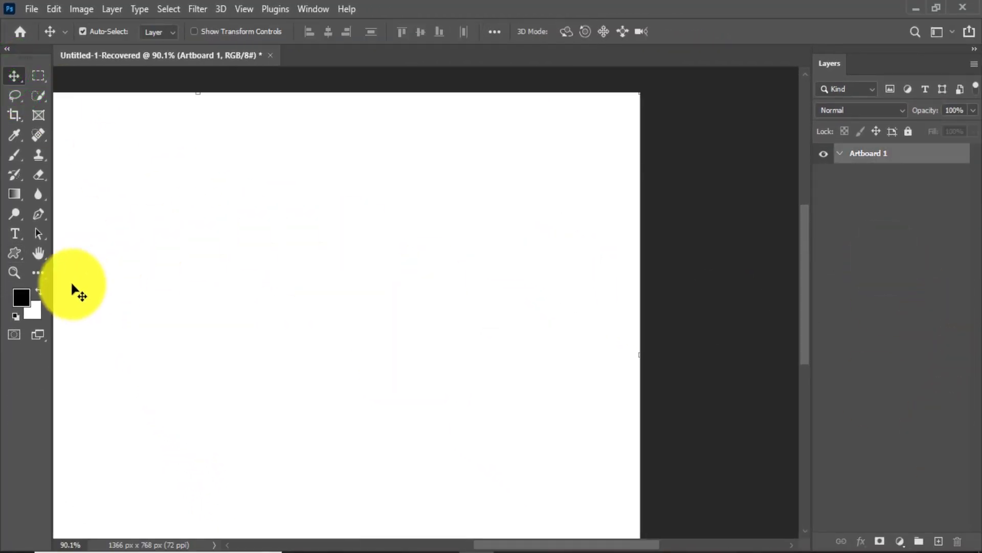
pyautogui.click(16, 253)
pyautogui.click(583, 33)
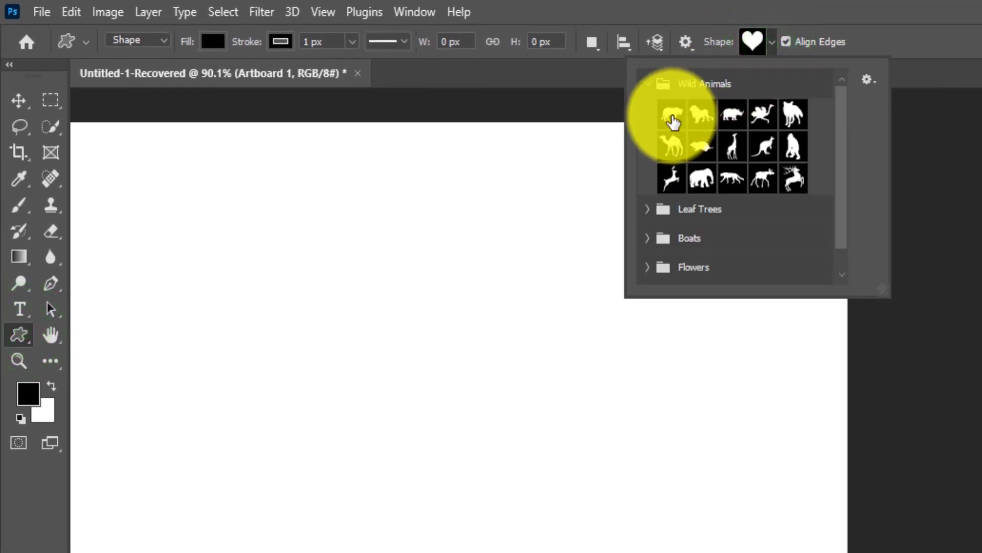
pyautogui.moveTo(212, 255); pyautogui.dragTo(853, 437)
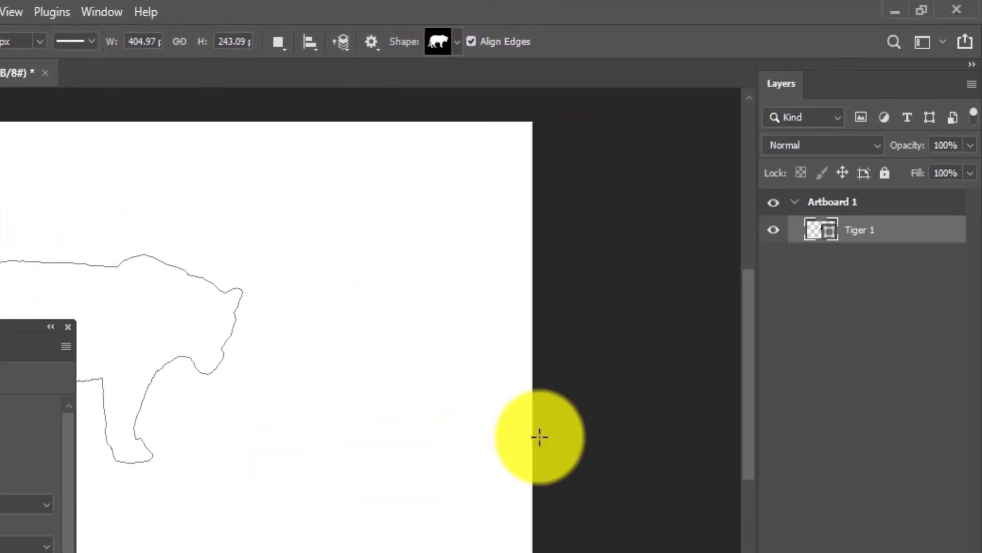
pyautogui.moveTo(539, 437); pyautogui.dragTo(539, 437)
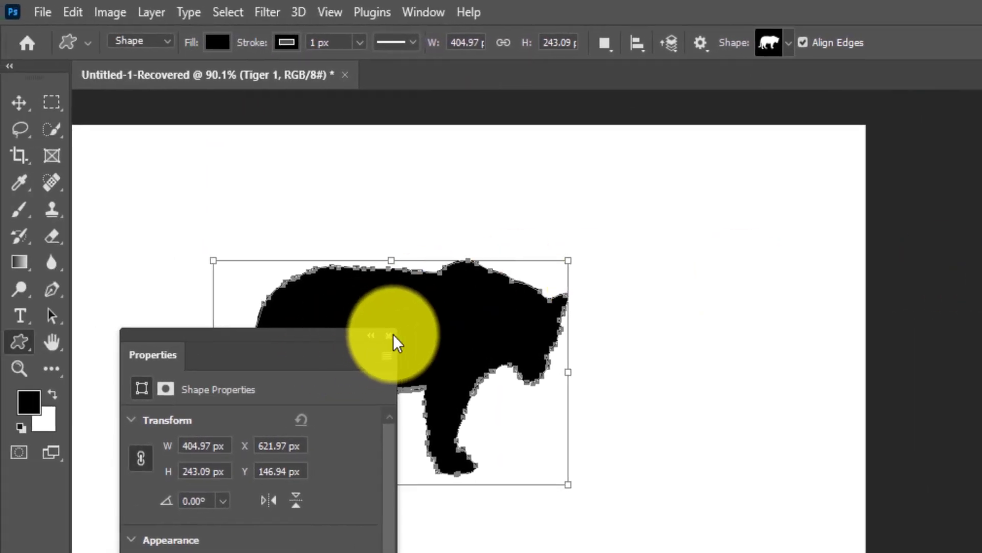
pyautogui.click(389, 335)
pyautogui.click(786, 40)
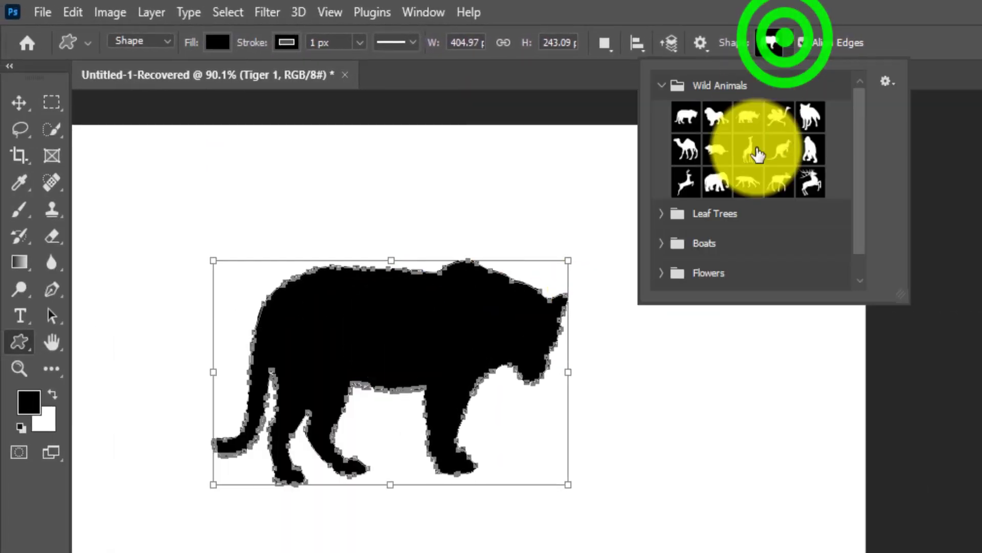
pyautogui.moveTo(859, 135)
pyautogui.mouseDown()
pyautogui.moveTo(859, 159)
pyautogui.moveTo(860, 134)
pyautogui.mouseUp()
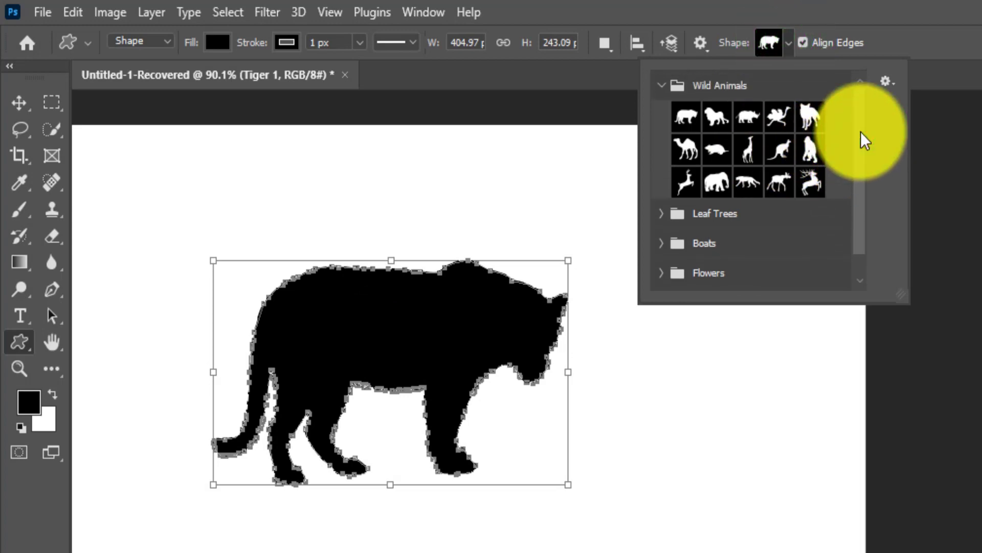
pyautogui.click(214, 45)
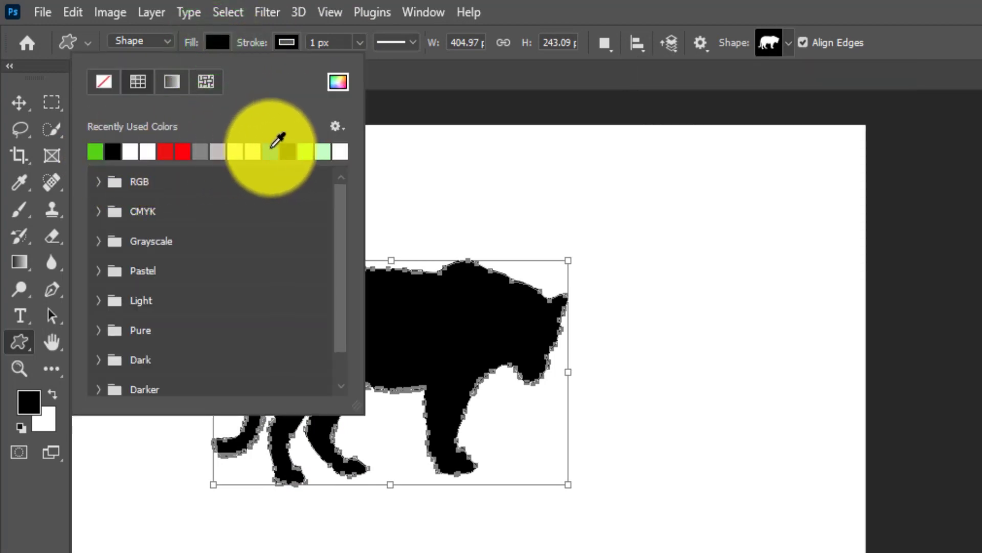
# Step: Fill Tiger 1 with the light green recent colour and bring up its layer styles list
pyautogui.click(308, 152)
pyautogui.click(220, 41)
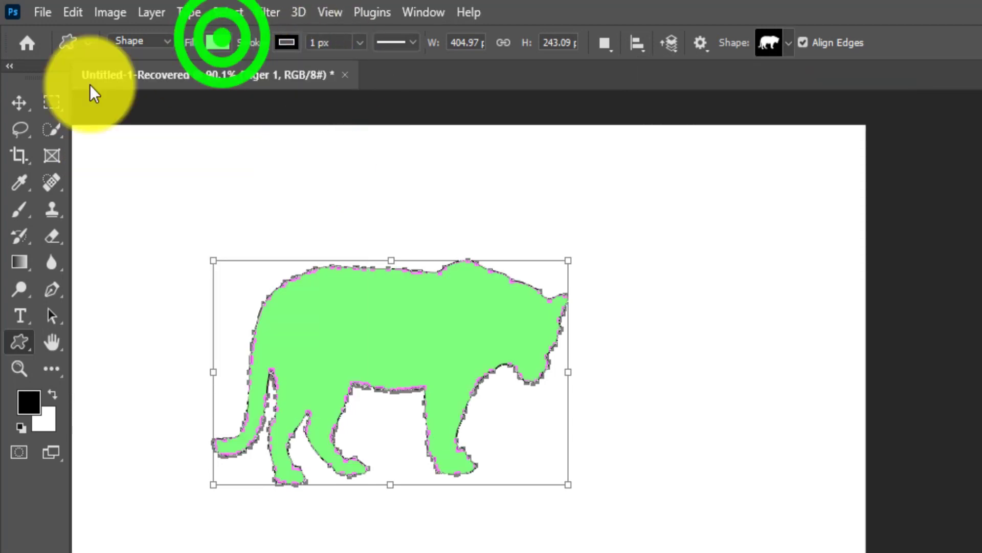
pyautogui.click(18, 106)
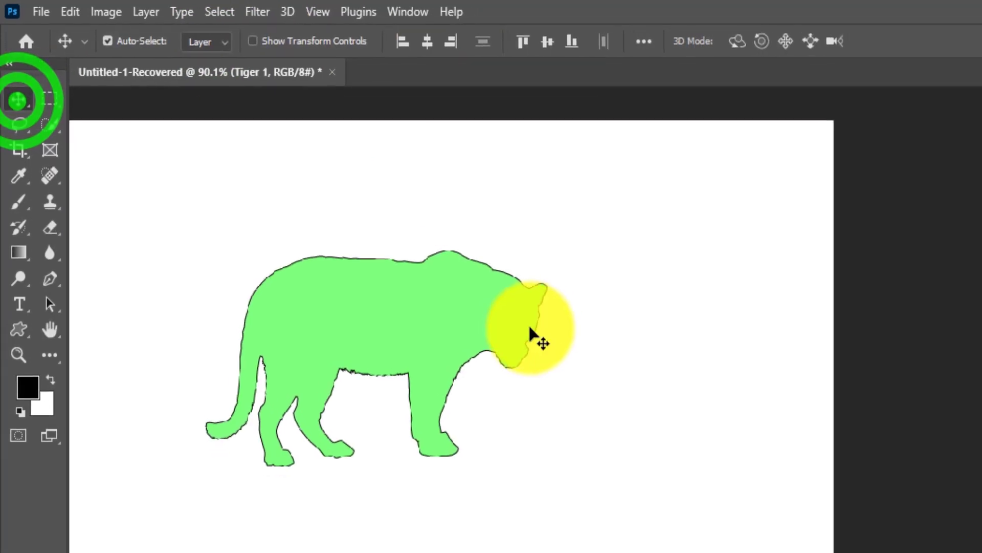
pyautogui.click(383, 251)
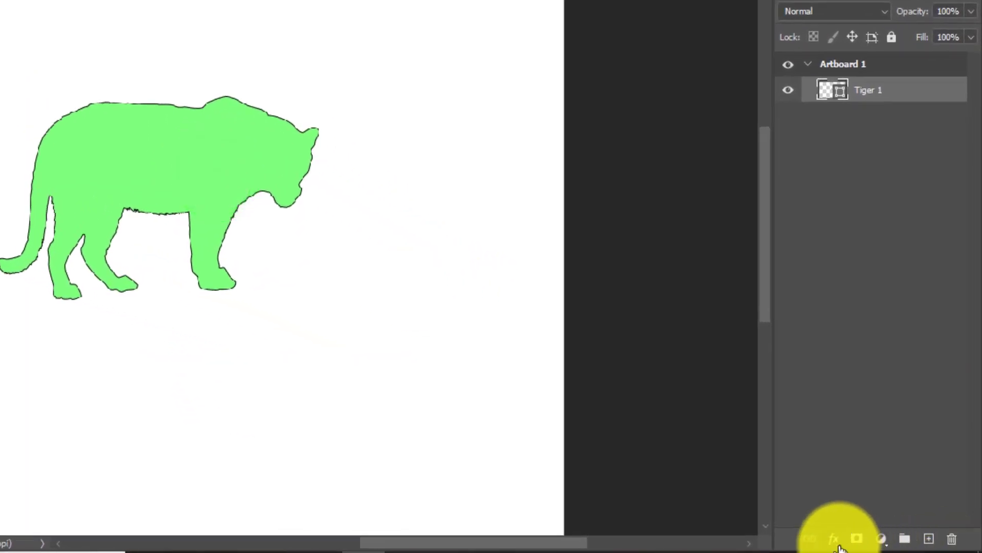
pyautogui.click(834, 539)
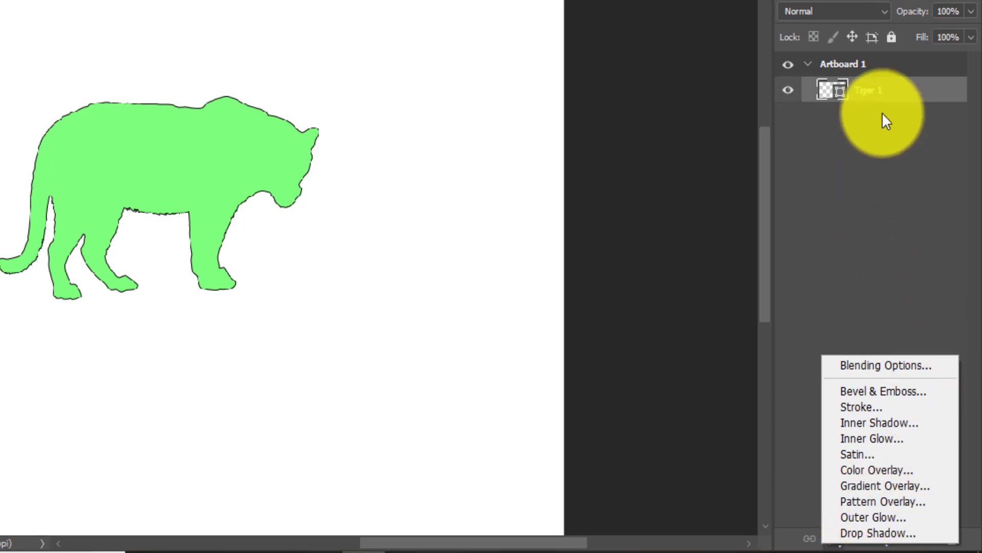
pyautogui.click(883, 90)
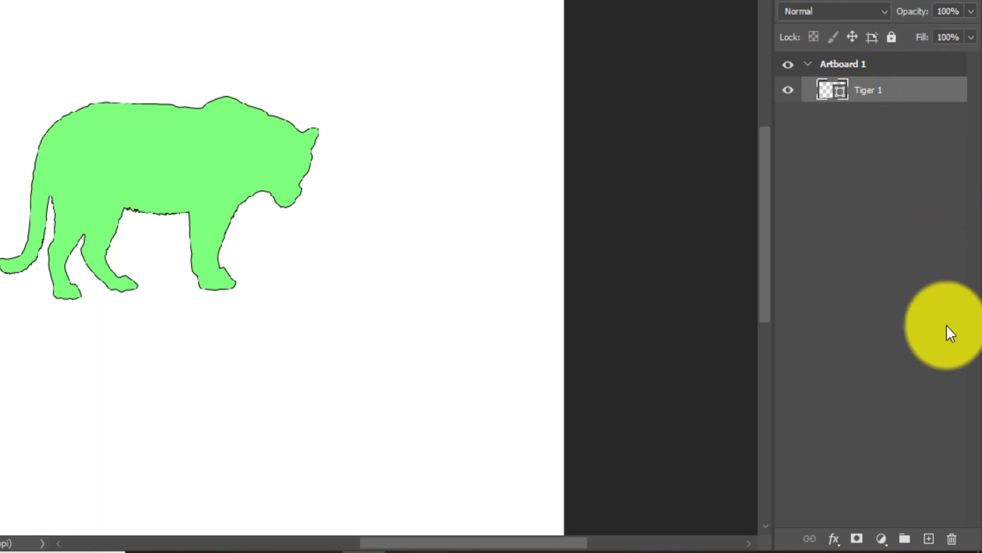
pyautogui.click(833, 540)
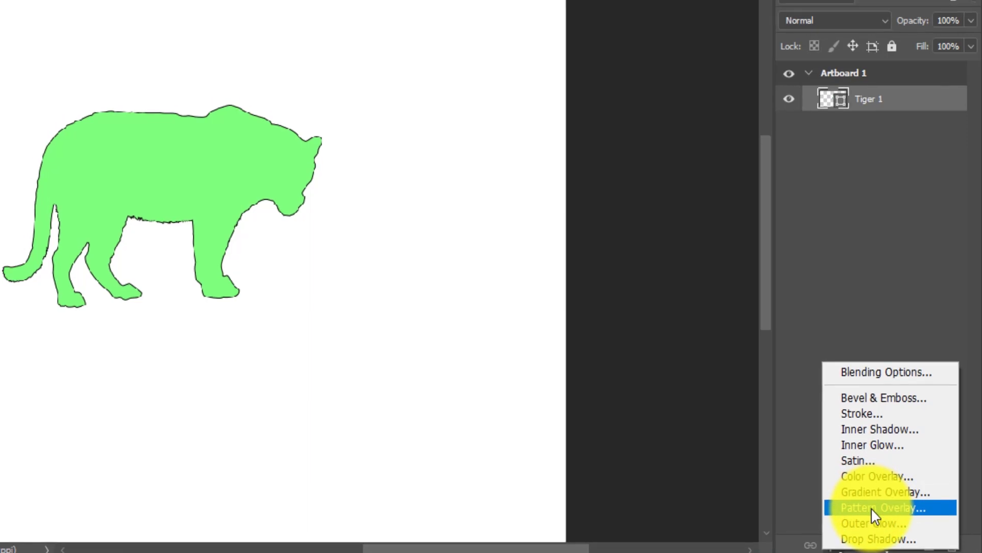
pyautogui.click(872, 509)
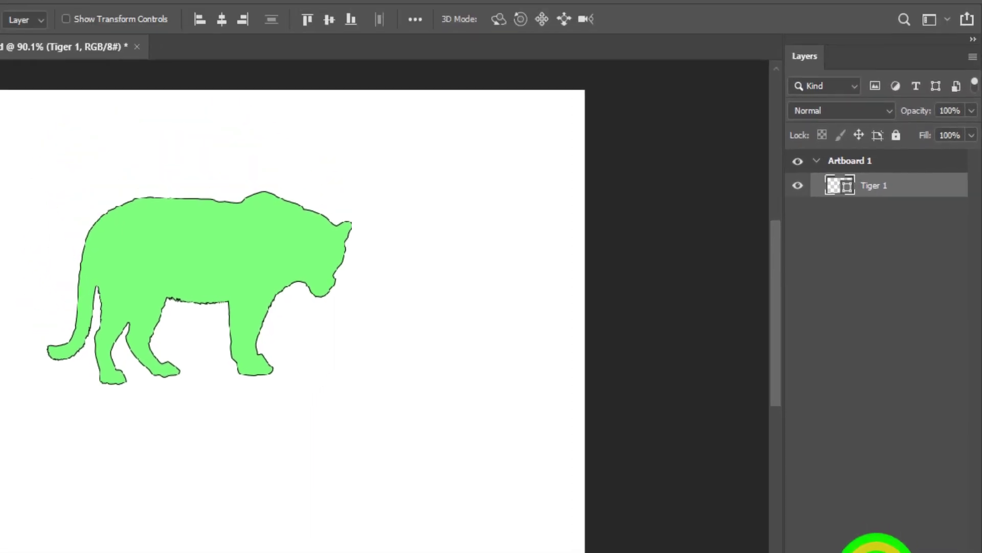
pyautogui.click(596, 103)
pyautogui.moveTo(618, 109); pyautogui.dragTo(683, 73)
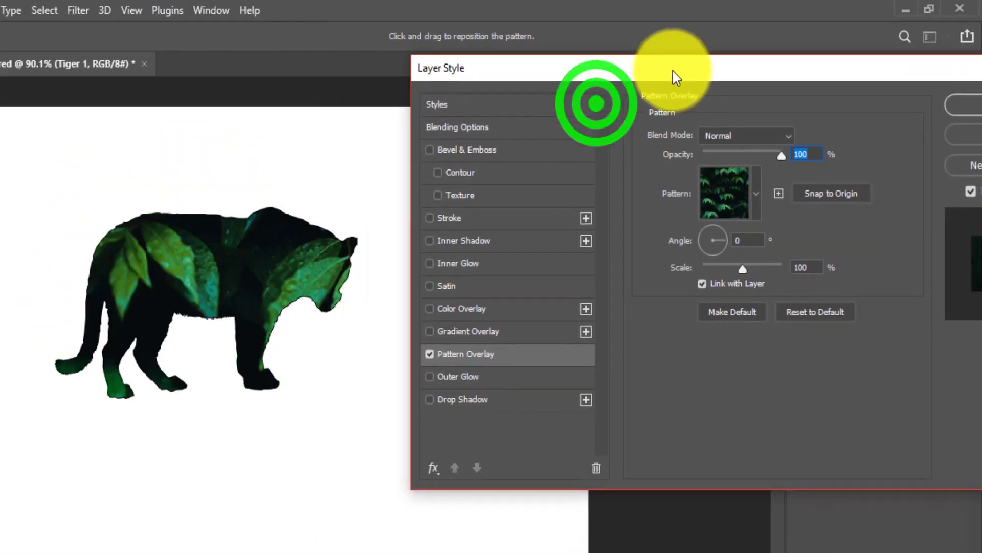
pyautogui.click(752, 195)
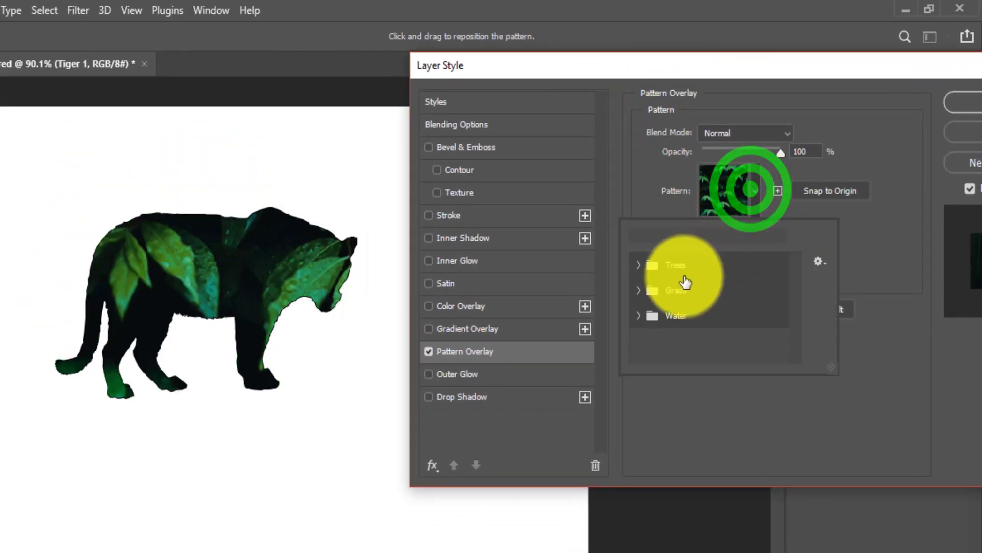
pyautogui.click(640, 292)
pyautogui.click(638, 263)
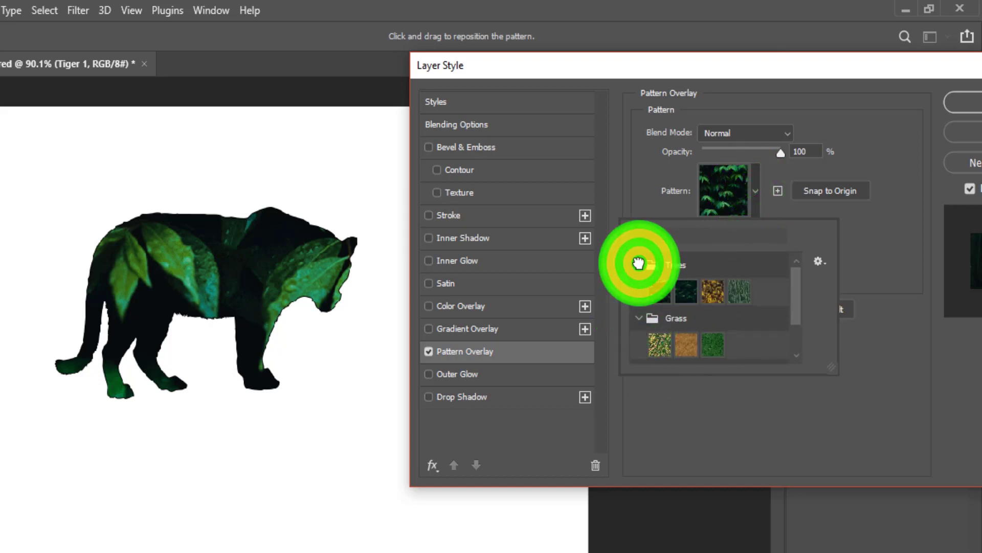
pyautogui.click(711, 292)
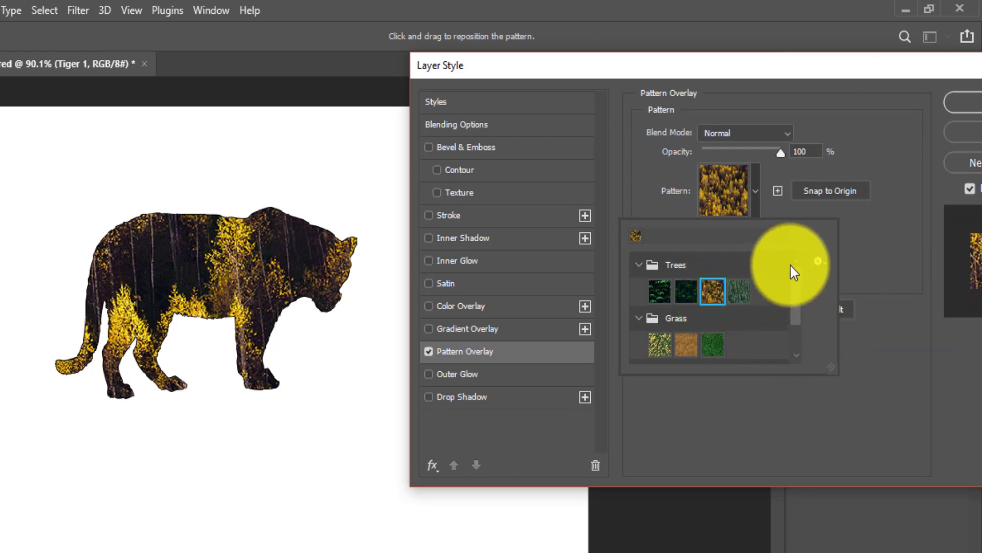
pyautogui.click(880, 308)
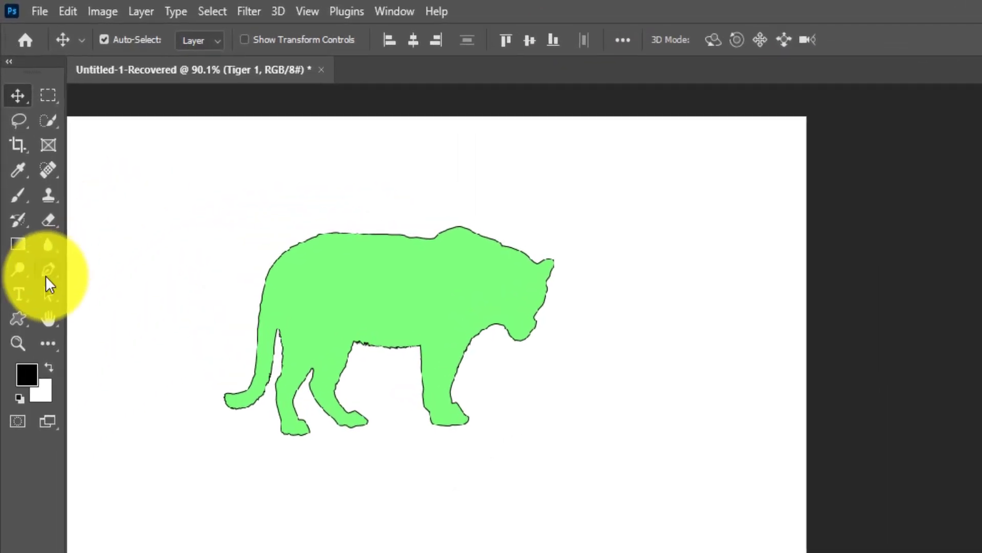
# Step: Switch to the Custom Shape tool and browse the Wild Animals, Leaf Trees and Boats groups
pyautogui.click(16, 327)
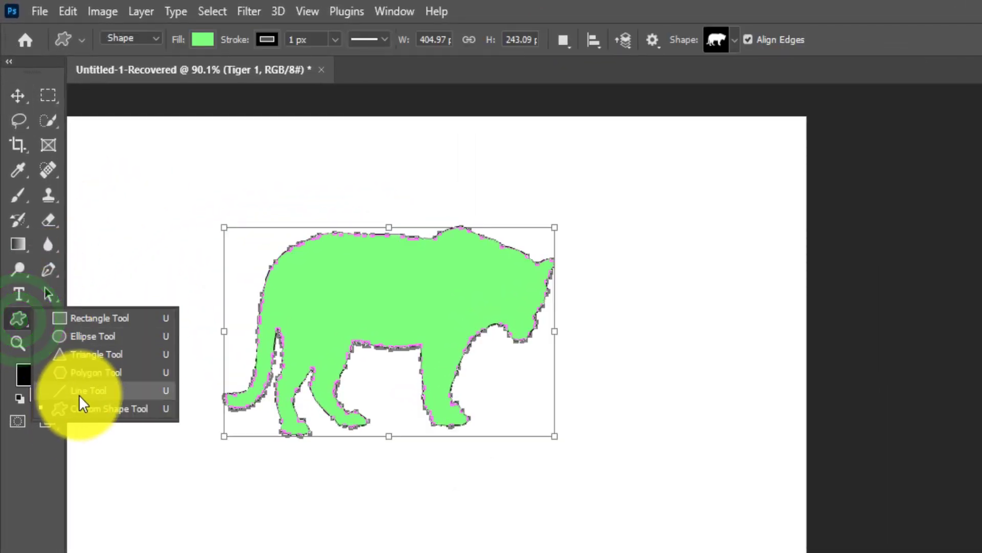
pyautogui.click(79, 395)
pyautogui.click(16, 321)
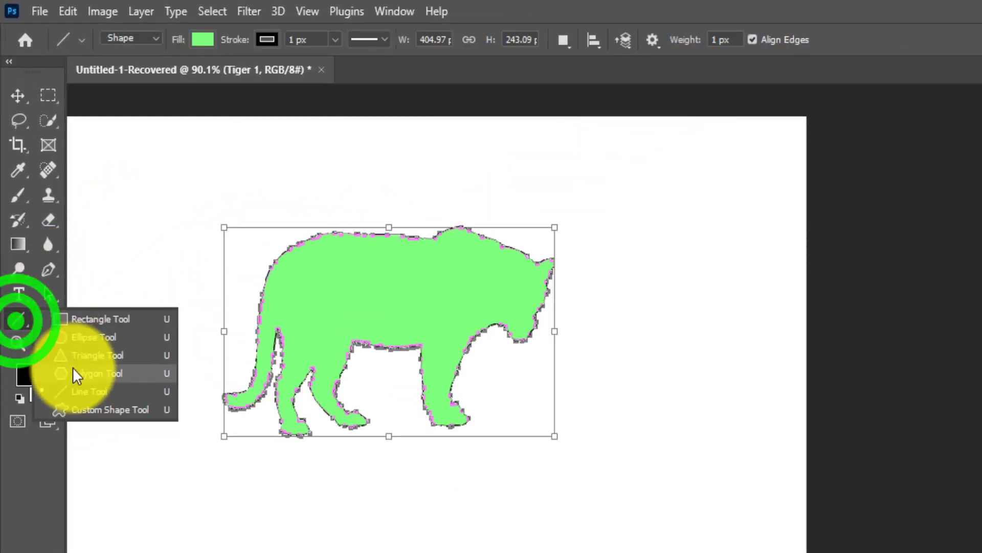
pyautogui.click(81, 409)
pyautogui.click(735, 39)
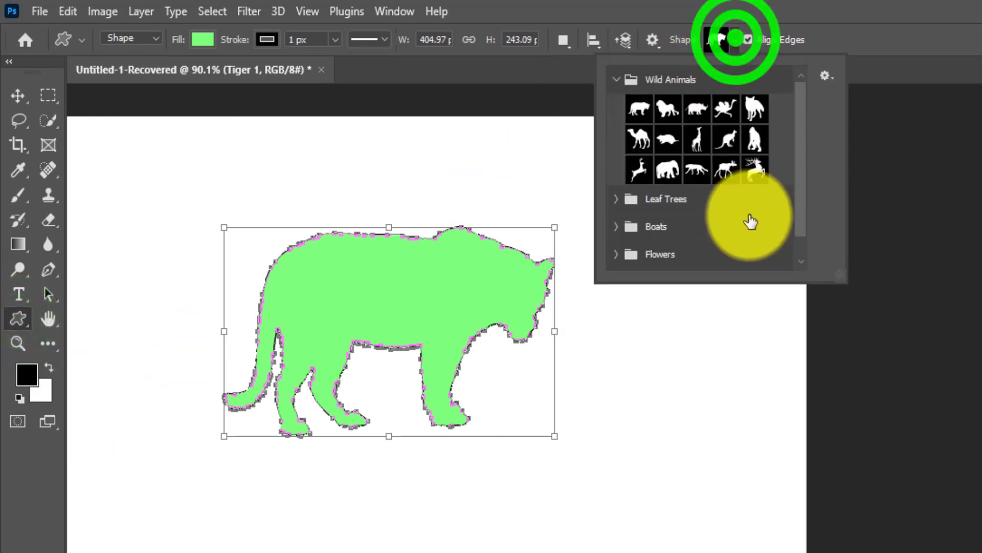
pyautogui.click(621, 81)
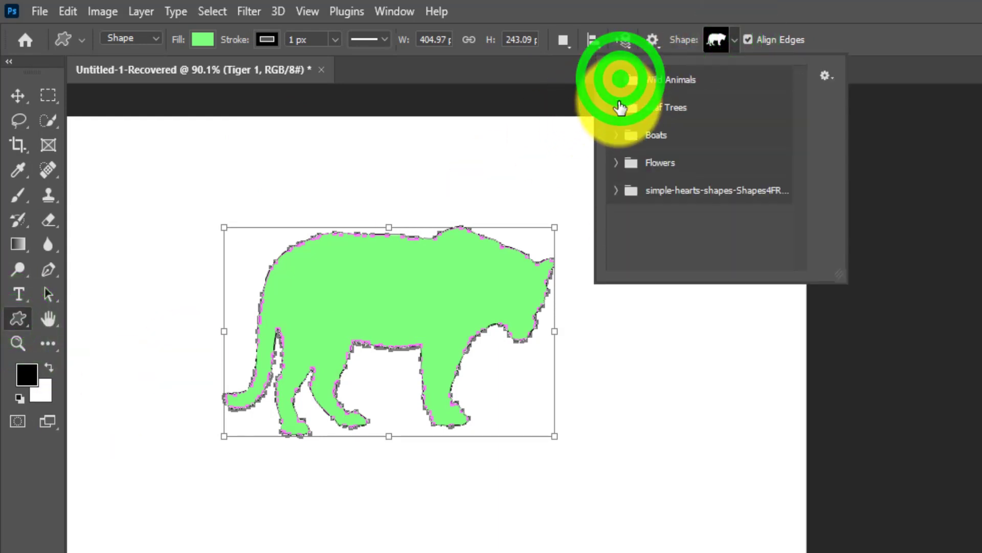
pyautogui.click(616, 107)
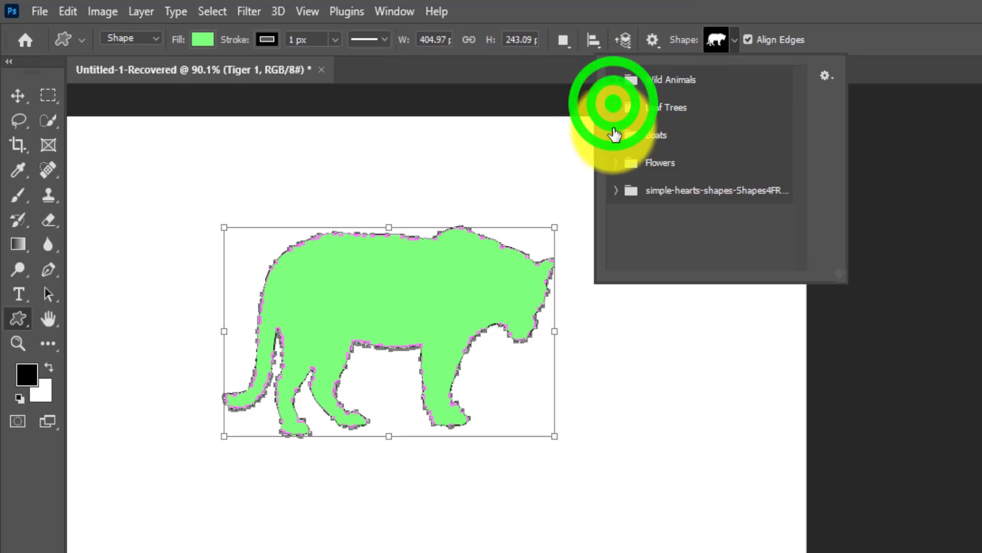
pyautogui.click(616, 135)
pyautogui.click(619, 135)
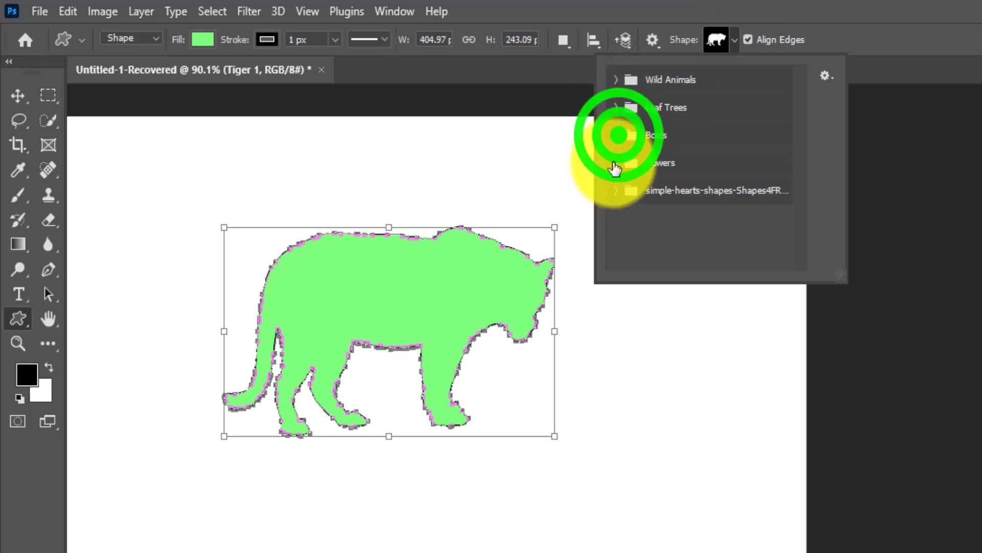
# Step: Pick a shape from the Flowers group and draw a light green flower right of the tiger
pyautogui.click(614, 164)
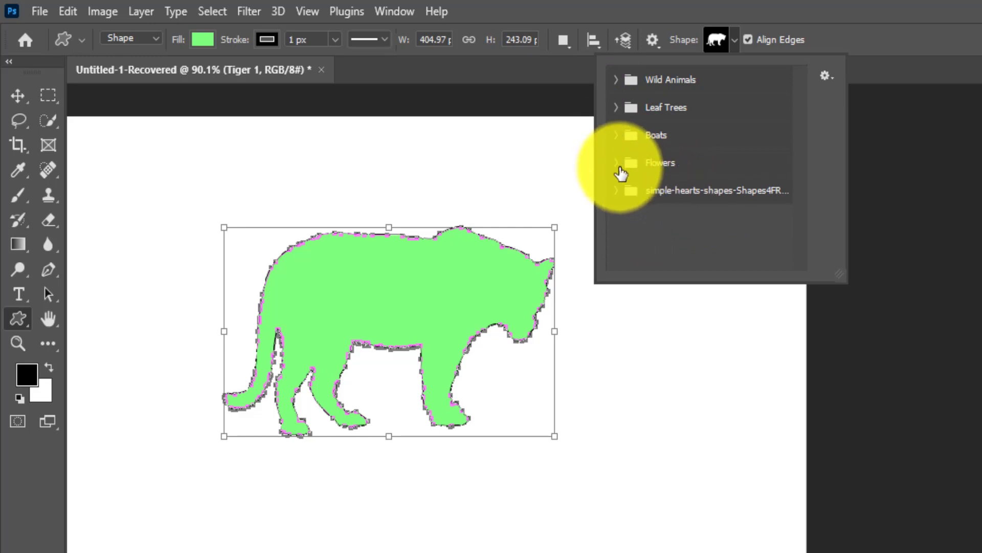
pyautogui.click(616, 162)
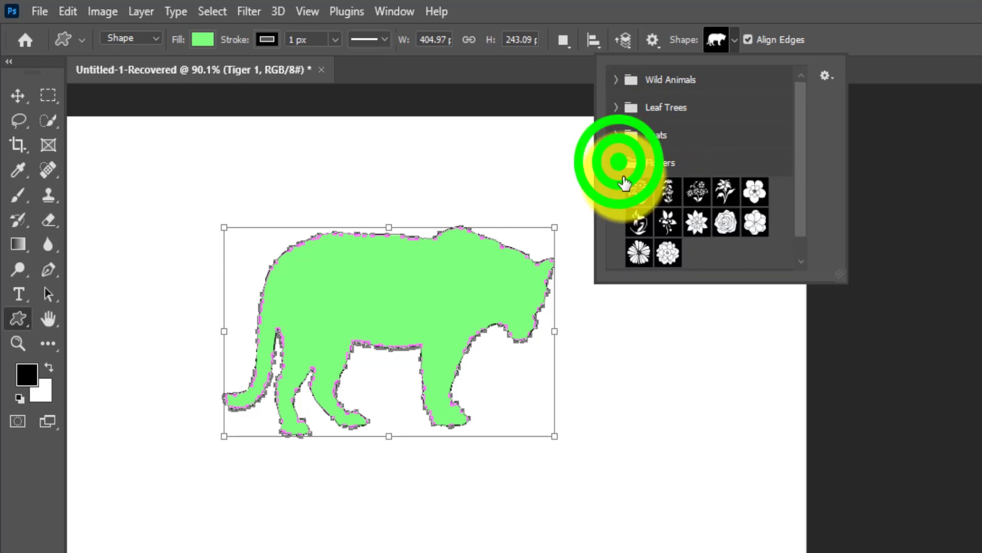
pyautogui.click(748, 228)
pyautogui.moveTo(614, 323); pyautogui.dragTo(762, 484)
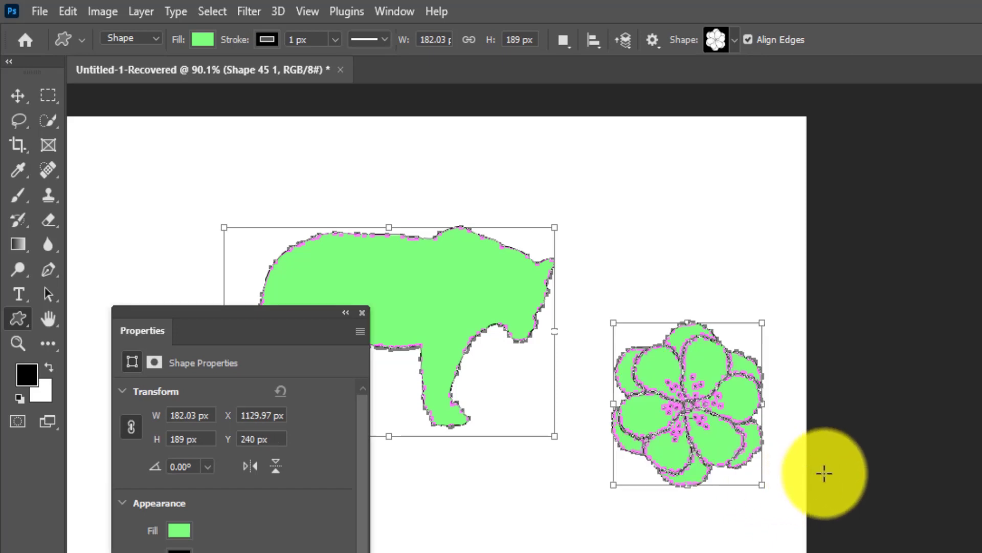
pyautogui.click(362, 311)
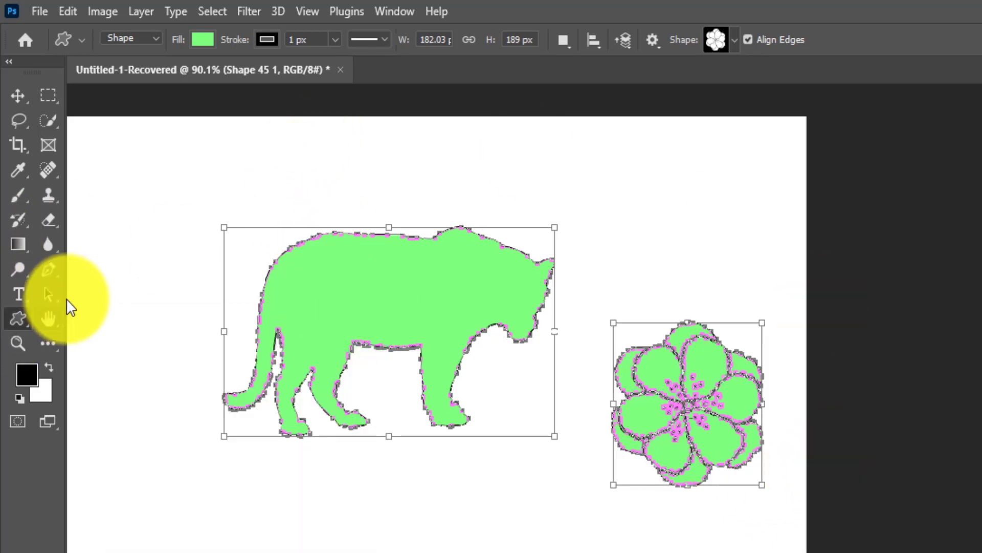
pyautogui.click(47, 293)
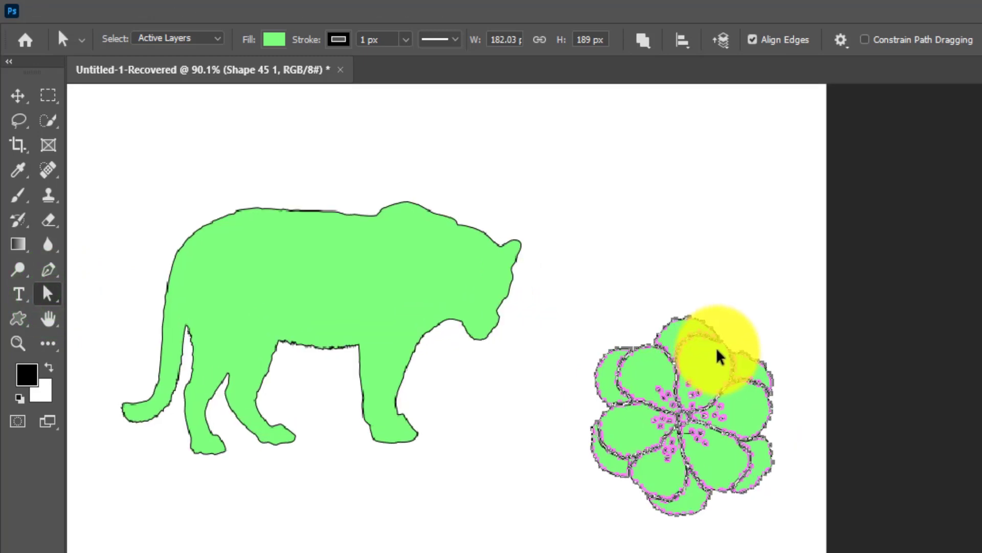
# Step: Select the flower's top petal anchors and drag them upward, accepting the path conversion
pyautogui.scroll(1, 719, 357)
pyautogui.scroll(4, 703, 330)
pyautogui.moveTo(484, 227)
pyautogui.mouseDown()
pyautogui.moveTo(631, 310)
pyautogui.moveTo(649, 309)
pyautogui.mouseUp()
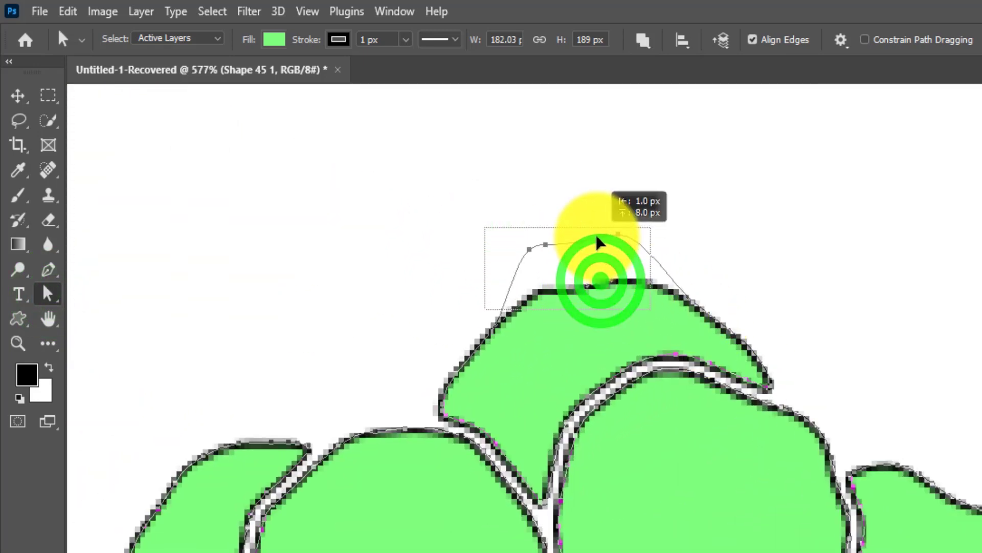
pyautogui.moveTo(601, 279); pyautogui.dragTo(591, 269)
pyautogui.click(563, 279)
pyautogui.scroll(-1, 583, 259)
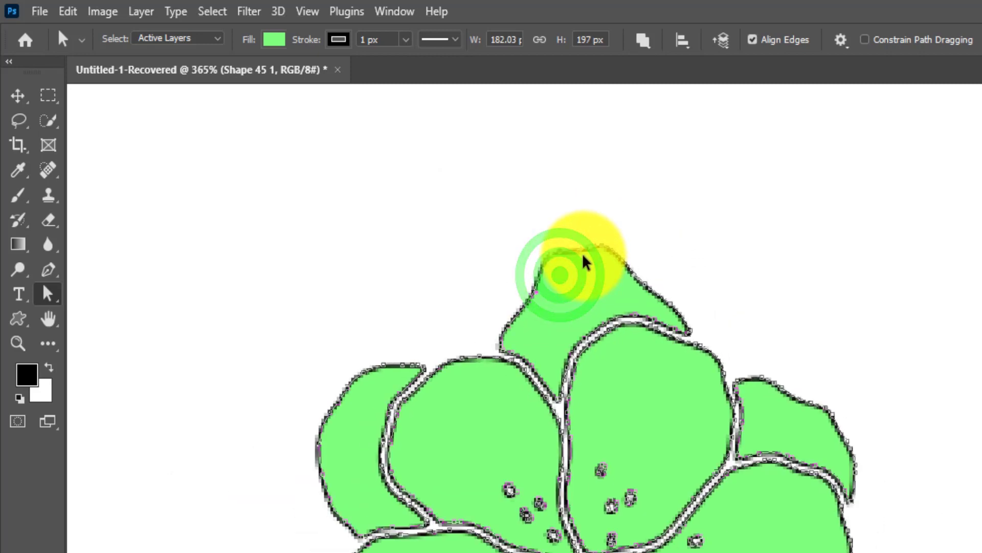
pyautogui.scroll(-1, 583, 263)
pyautogui.scroll(-1, 584, 263)
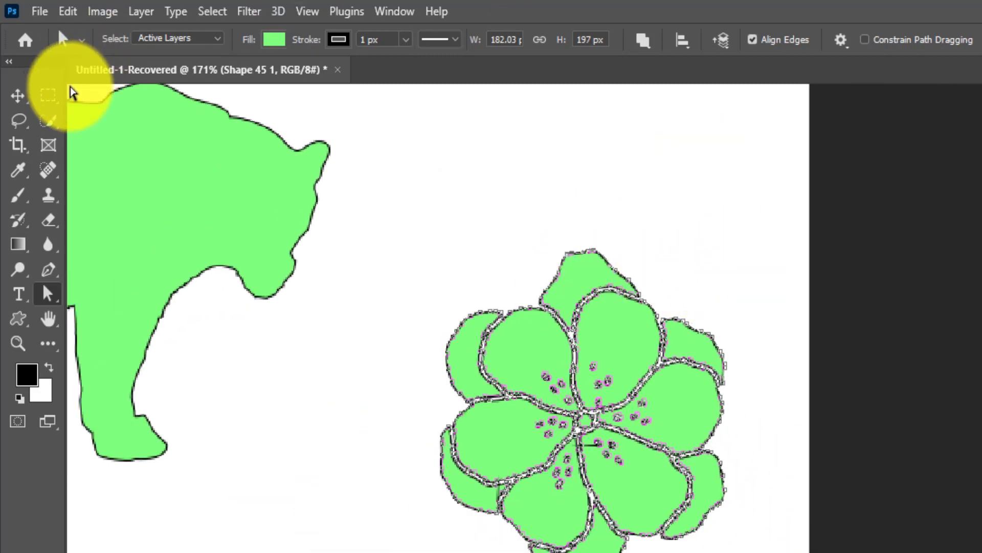
# Step: Deselect the flower path and check Shape 45 1 sits above Tiger 1 in Layers
pyautogui.click(18, 95)
pyautogui.click(545, 180)
pyautogui.scroll(-1, 603, 478)
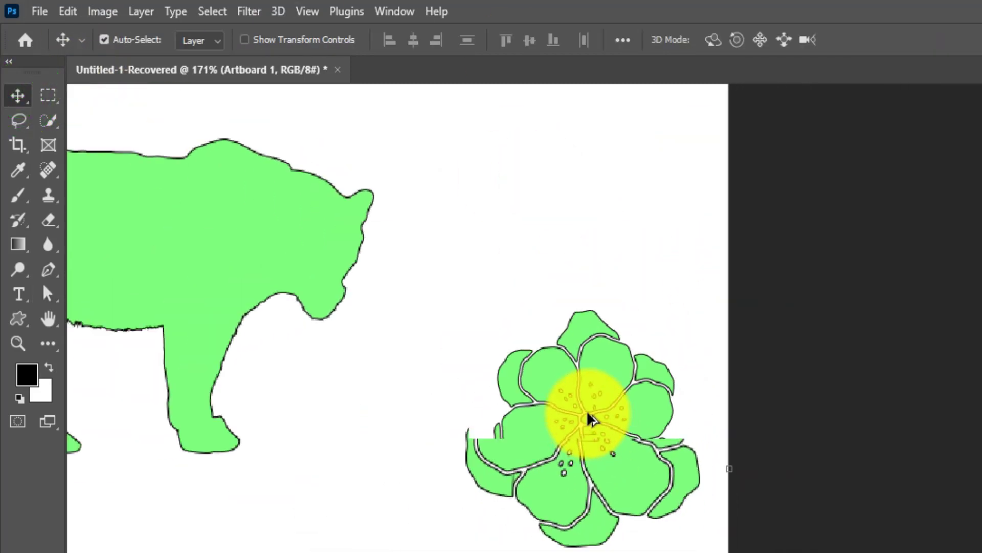
pyautogui.scroll(-1, 588, 417)
pyautogui.scroll(-1, 594, 410)
pyautogui.scroll(2, 597, 410)
pyautogui.scroll(3, 593, 417)
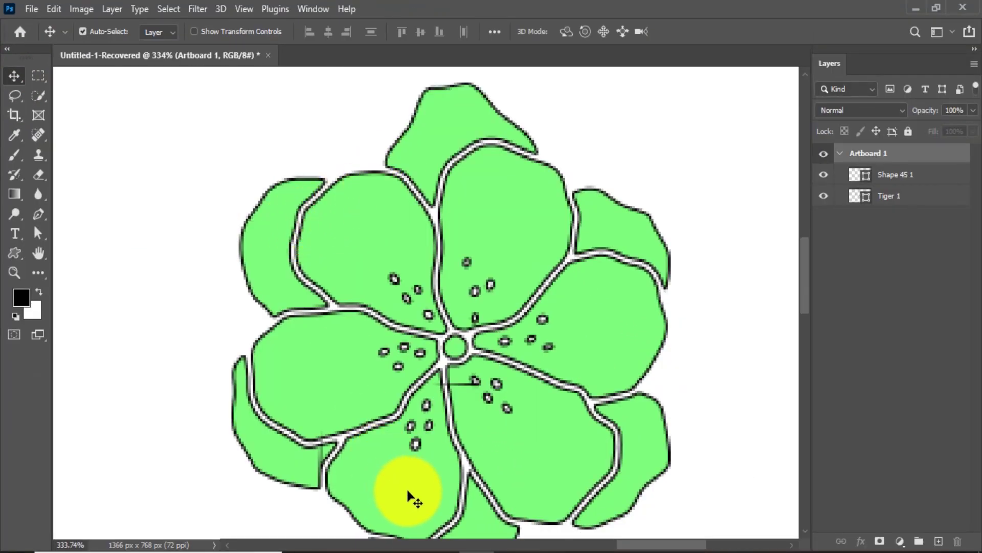
pyautogui.scroll(-3, 406, 268)
pyautogui.click(16, 253)
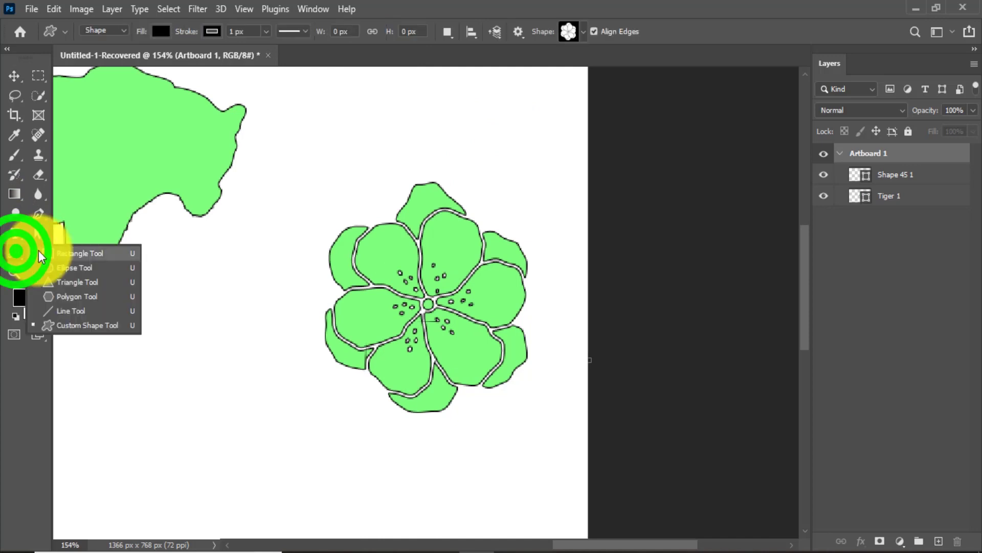
pyautogui.click(79, 325)
pyautogui.click(14, 76)
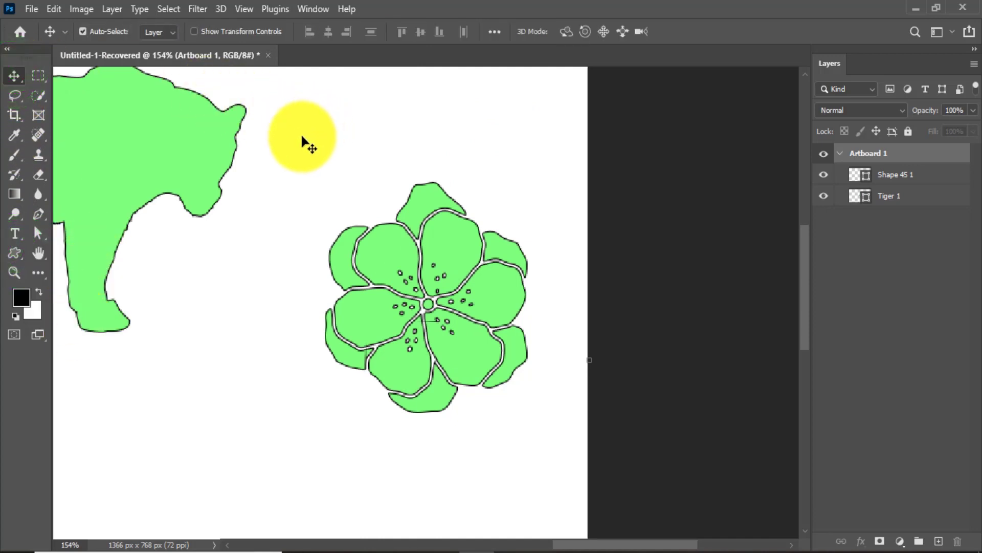
# Step: Return to the shapes4free browser page and load the shapes4free.com homepage
pyautogui.click(361, 548)
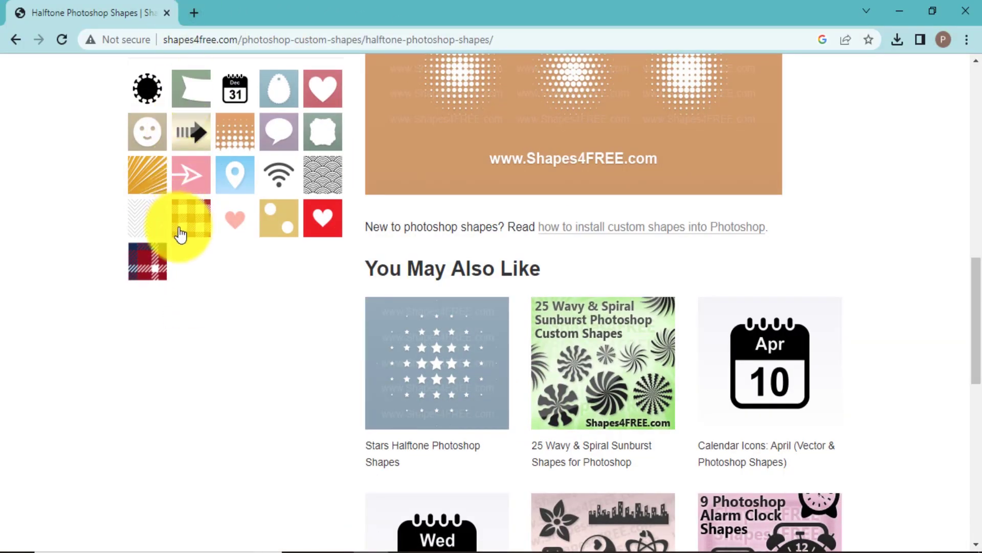
pyautogui.scroll(15, 180, 219)
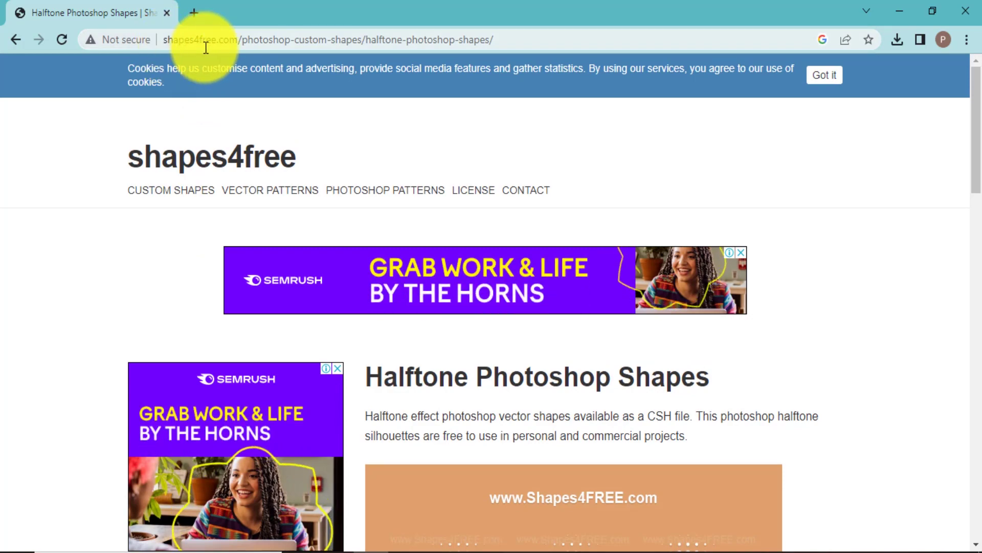
pyautogui.scroll(-3, 570, 259)
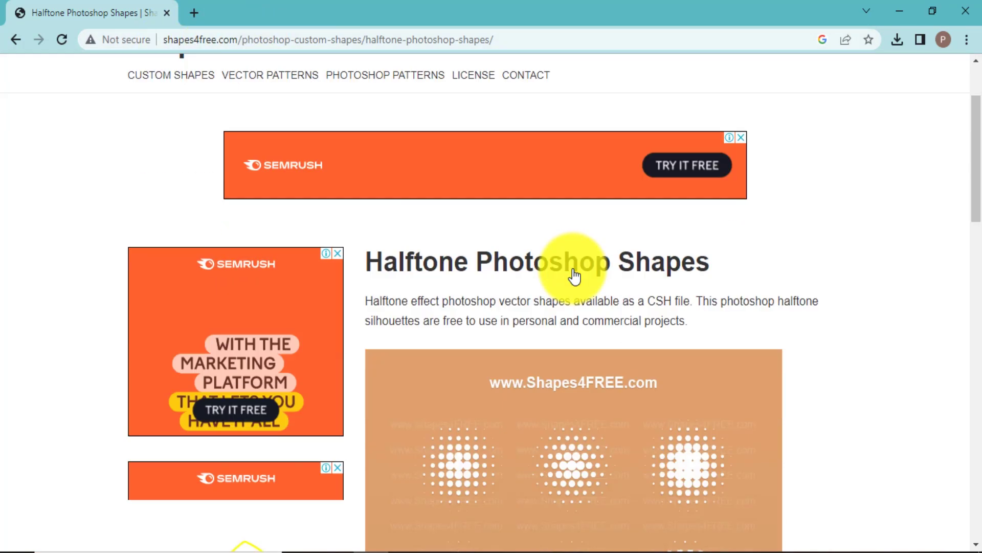
pyautogui.scroll(-10, 574, 263)
pyautogui.scroll(15, 574, 263)
pyautogui.moveTo(237, 35); pyautogui.dragTo(558, 99)
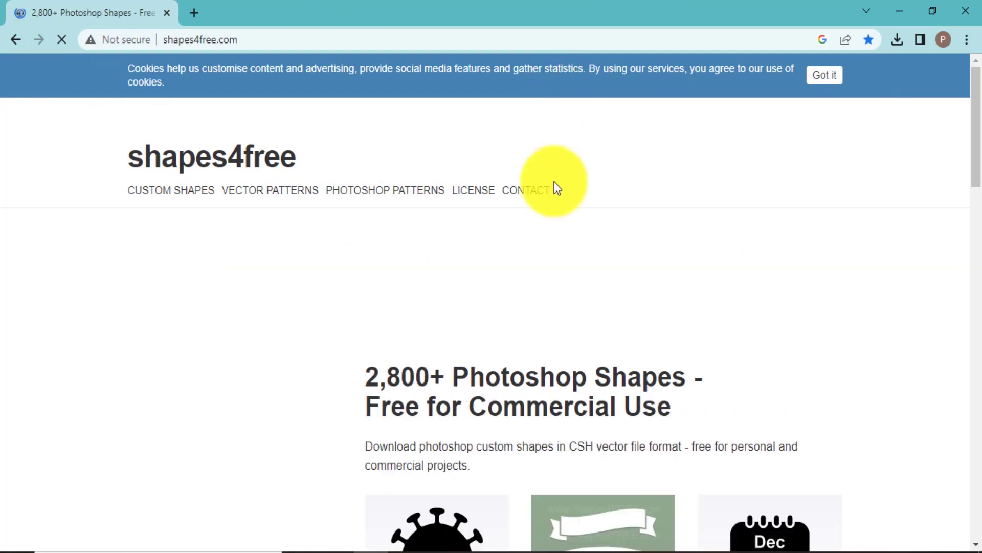
# Step: Scroll the homepage grid of free Photoshop shape sets down and back up
pyautogui.scroll(-10, 603, 220)
pyautogui.scroll(10, 614, 198)
pyautogui.scroll(-3, 539, 301)
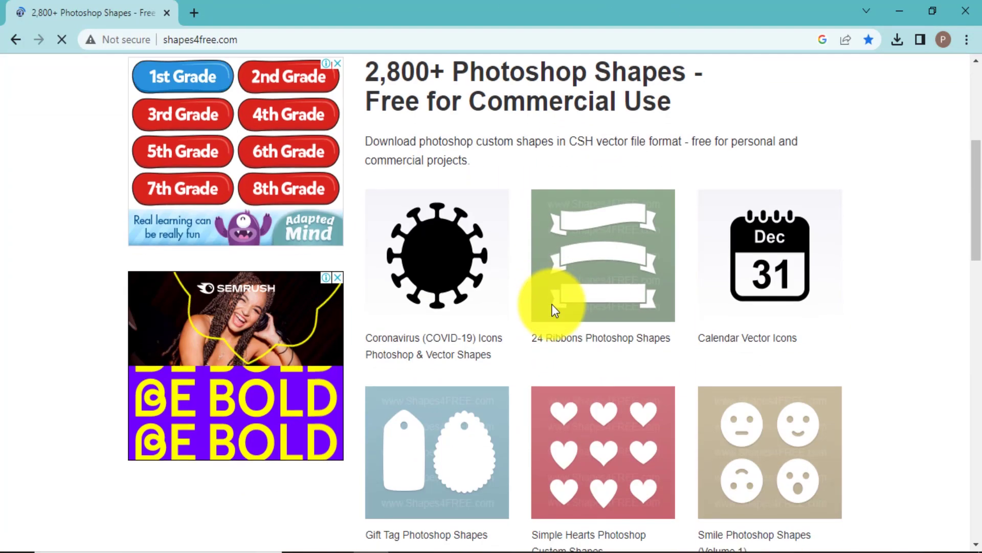
pyautogui.scroll(-3, 549, 304)
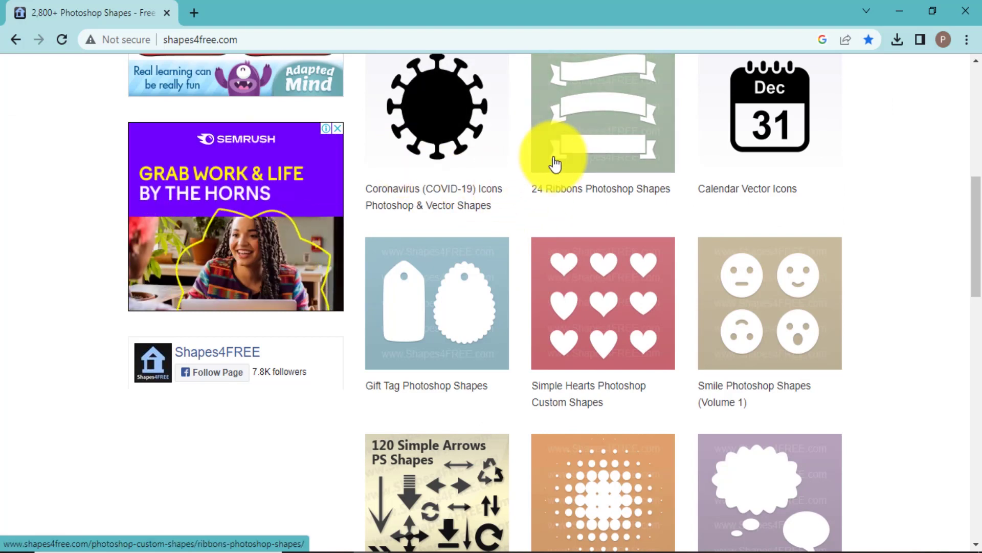
pyautogui.moveTo(975, 210); pyautogui.dragTo(981, 397)
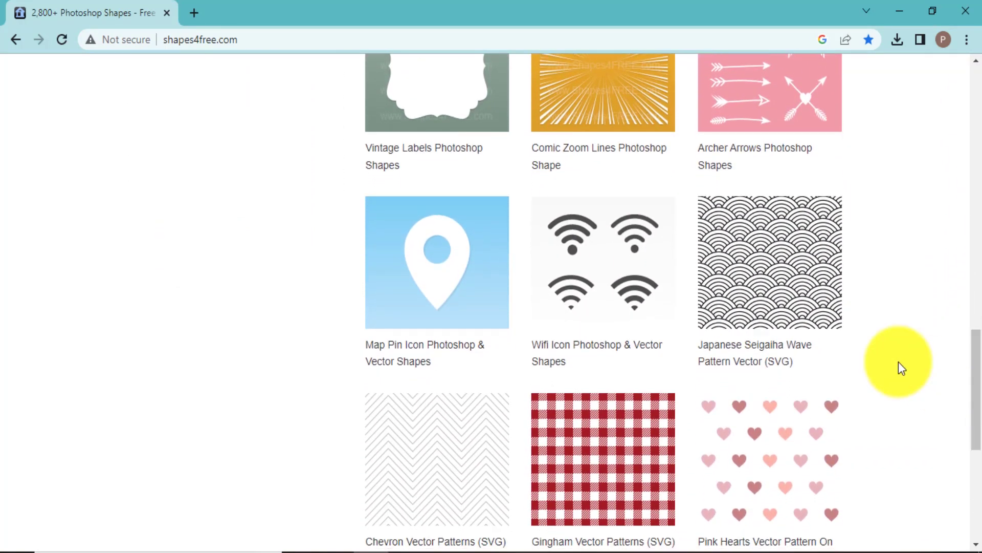
pyautogui.moveTo(976, 360); pyautogui.dragTo(980, 453)
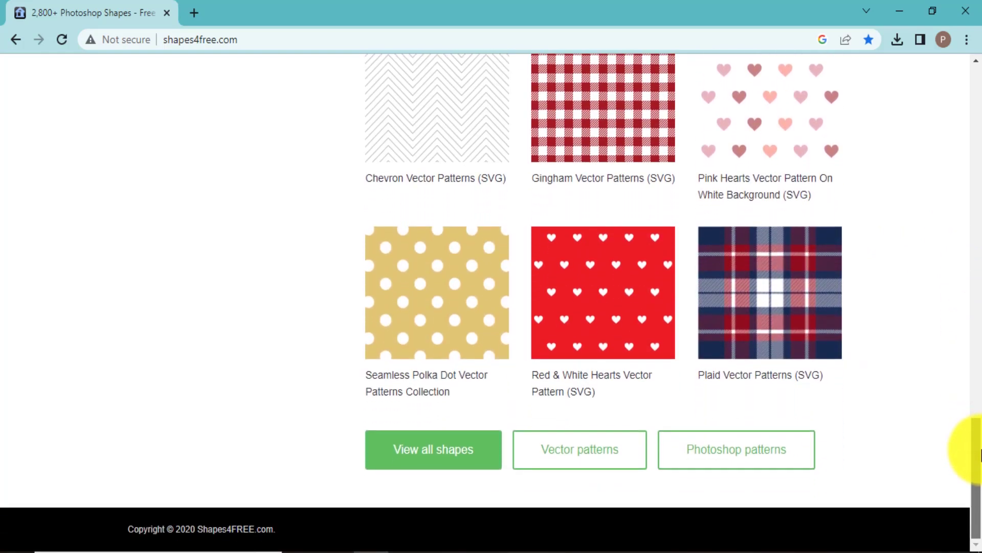
pyautogui.moveTo(980, 453); pyautogui.dragTo(953, 222)
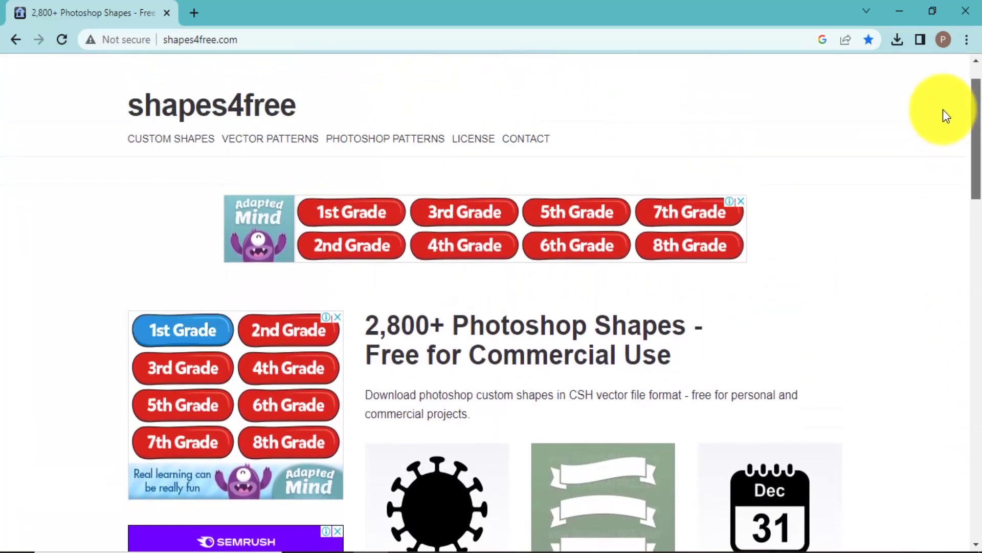
pyautogui.moveTo(953, 223); pyautogui.dragTo(941, 83)
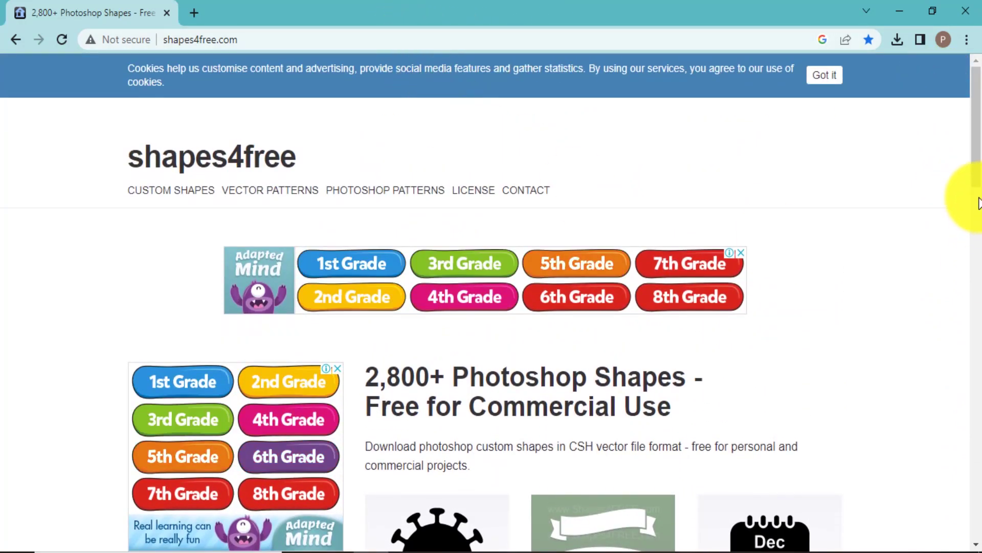
pyautogui.moveTo(980, 156)
pyautogui.mouseDown()
pyautogui.moveTo(980, 259)
pyautogui.moveTo(811, 263)
pyautogui.mouseUp()
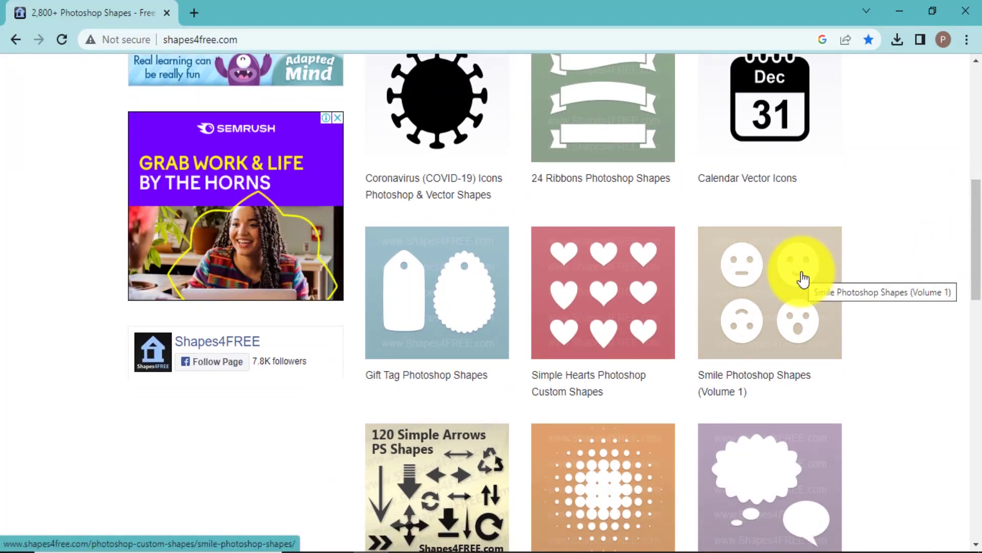
# Step: Go via Smile Photoshop Shapes to the 90 Photoshop Gears Shapes page and download it
pyautogui.click(779, 287)
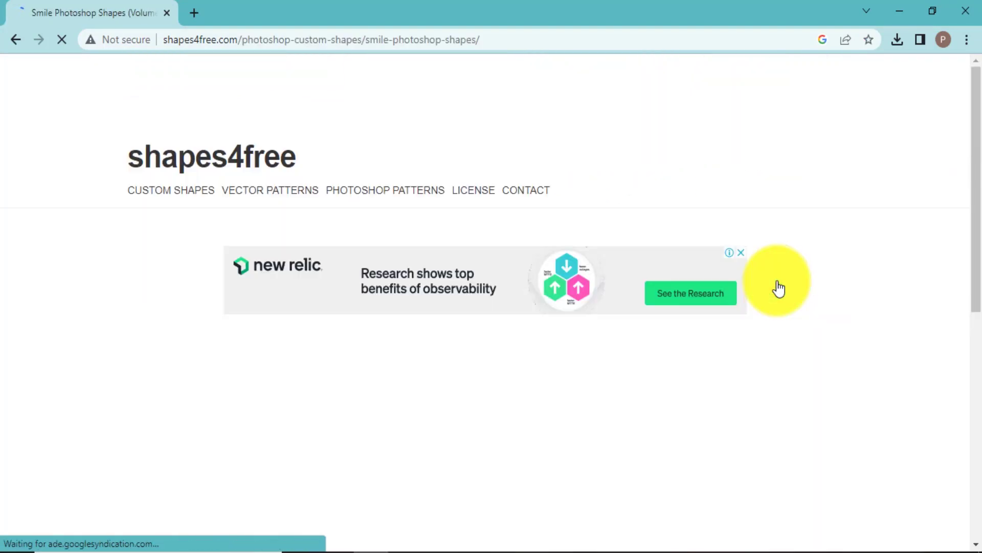
pyautogui.moveTo(980, 215); pyautogui.dragTo(978, 446)
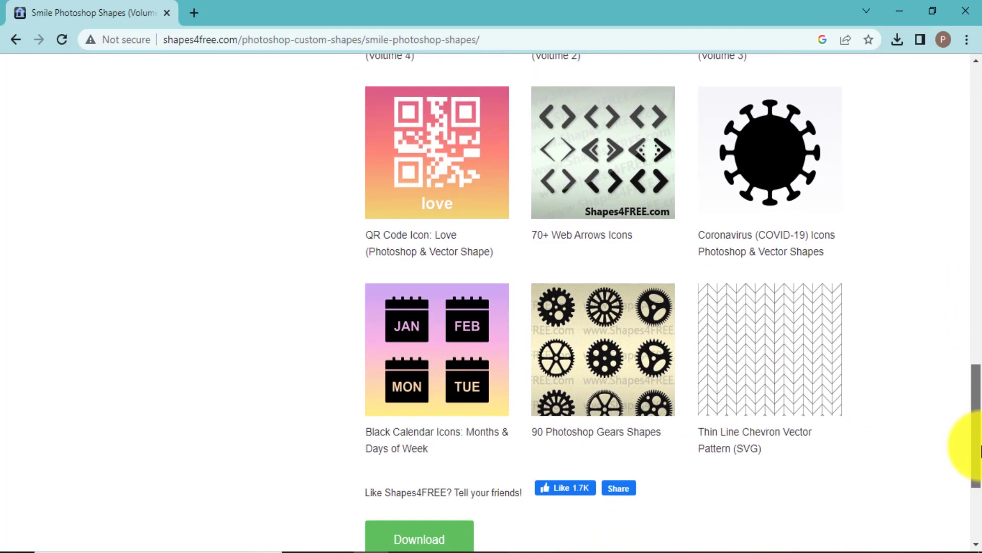
pyautogui.click(625, 366)
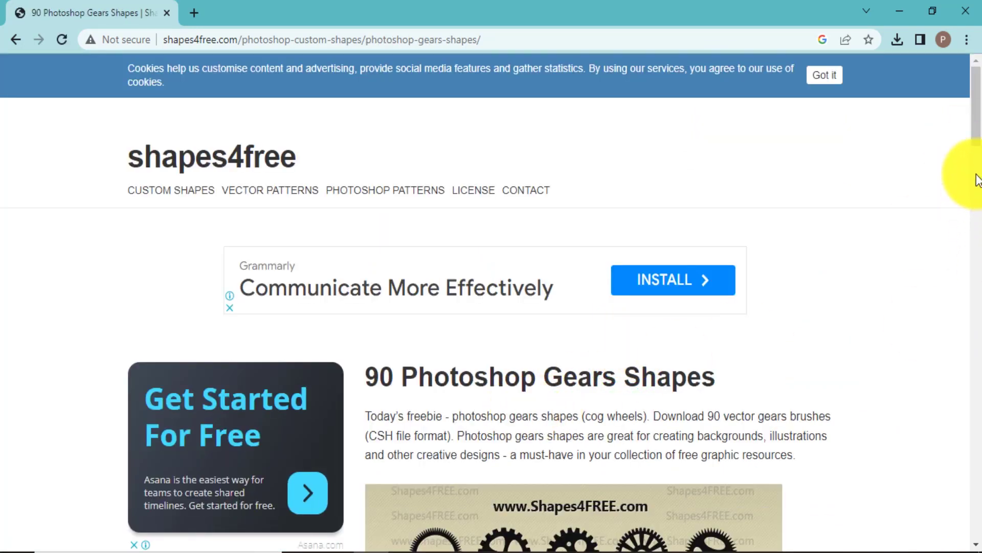
pyautogui.moveTo(979, 128); pyautogui.dragTo(973, 509)
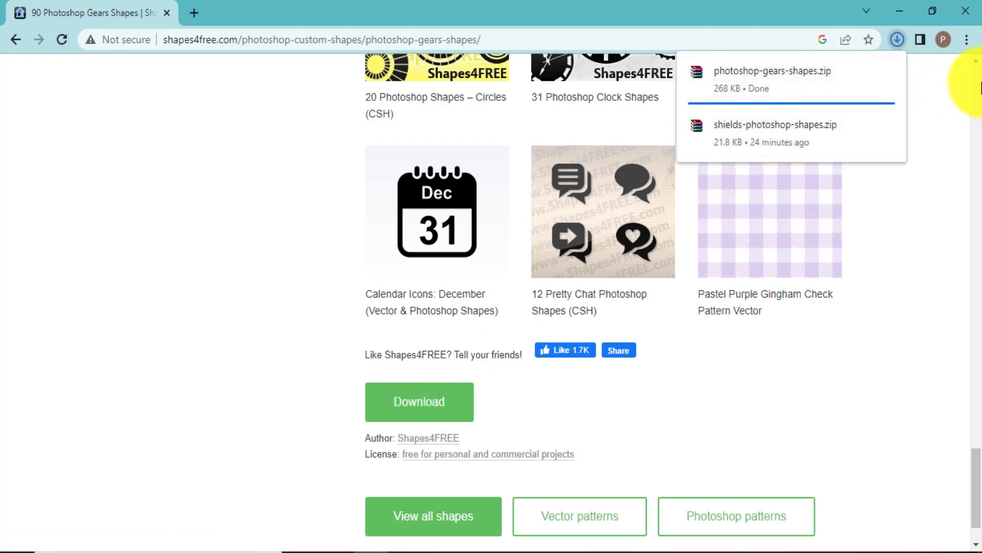
# Step: Show the downloaded gears zip in Downloads and open it in WinRAR
pyautogui.click(865, 69)
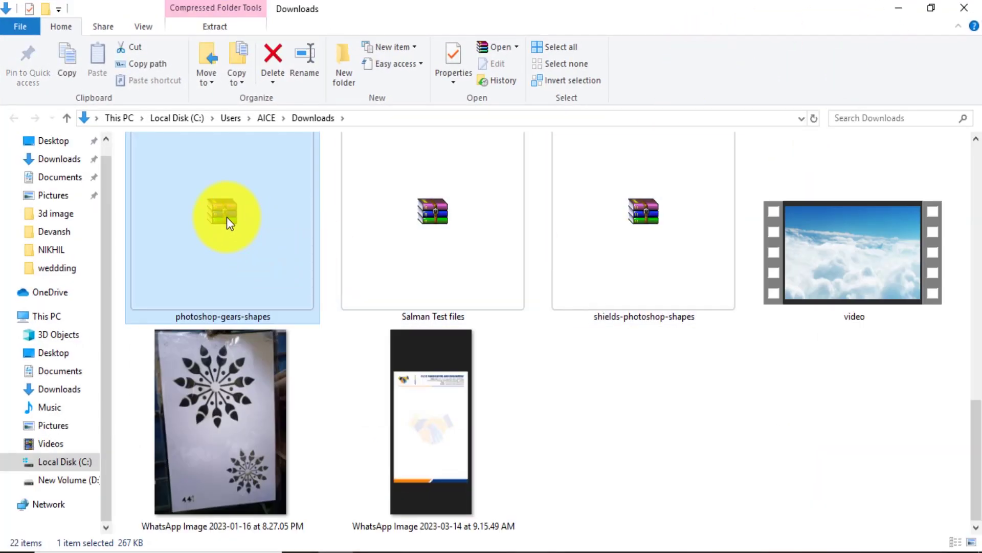
pyautogui.rightClick(226, 215)
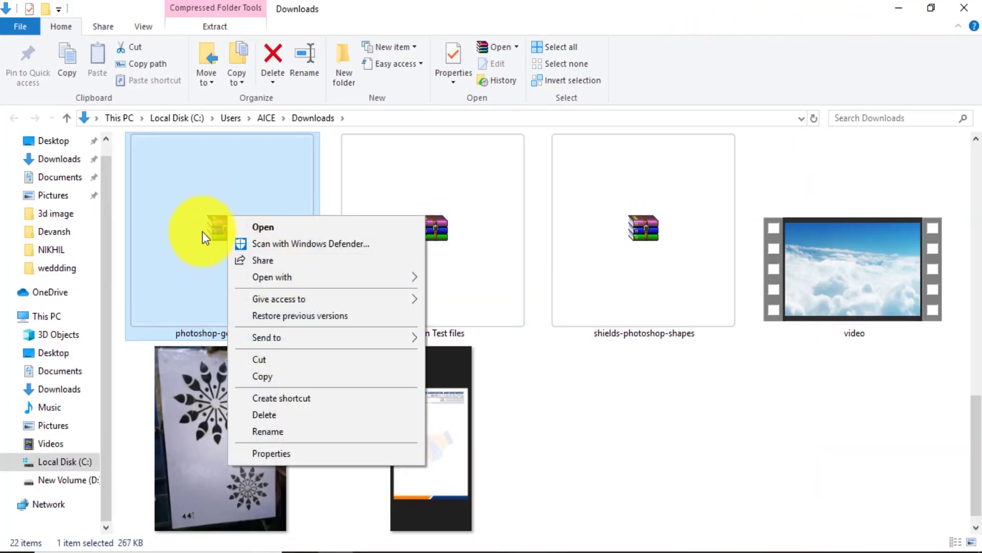
pyautogui.doubleClick(207, 226)
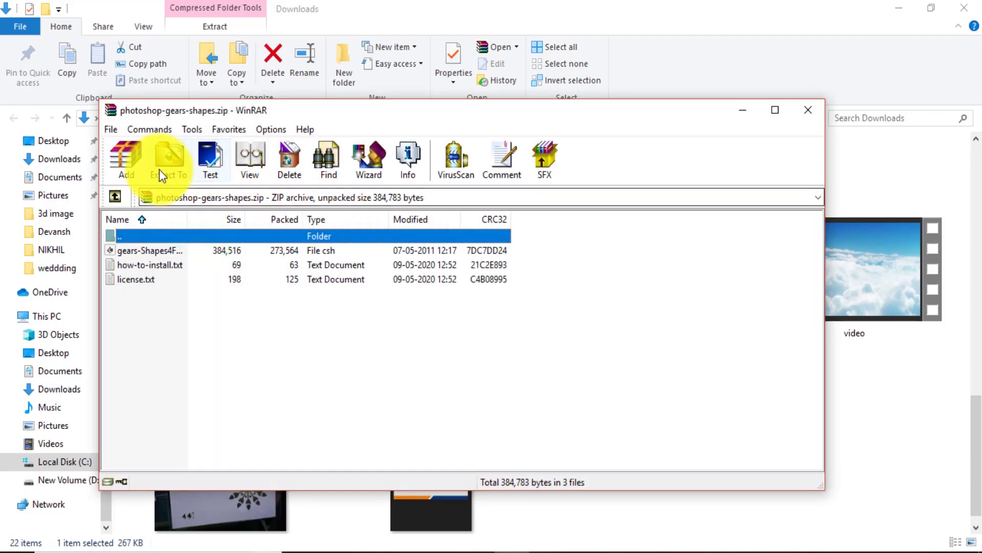
# Step: Extract the gears archive to the photoshop-gears-shapes folder in Downloads and close WinRAR
pyautogui.click(159, 170)
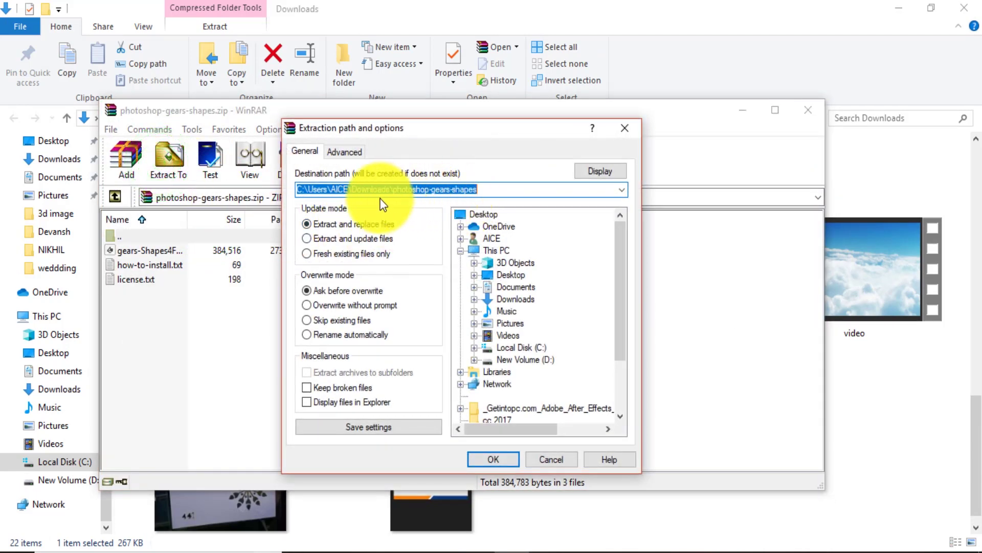
pyautogui.click(493, 457)
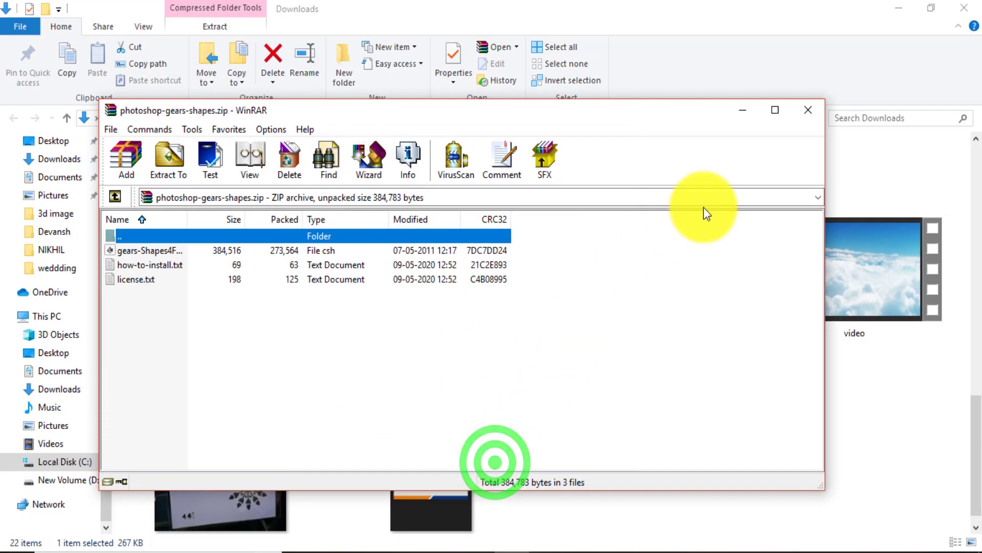
pyautogui.click(807, 112)
pyautogui.moveTo(974, 412)
pyautogui.mouseDown()
pyautogui.moveTo(977, 448)
pyautogui.moveTo(961, 162)
pyautogui.mouseUp()
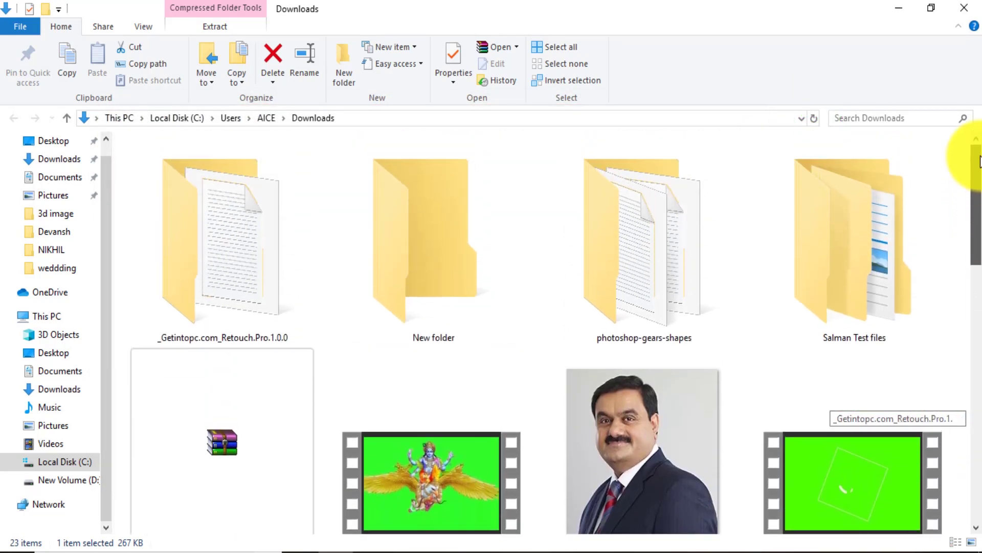
# Step: Open the photoshop-gears-shapes folder and load gears-Shapes4FREE.csh into Photoshop
pyautogui.click(213, 272)
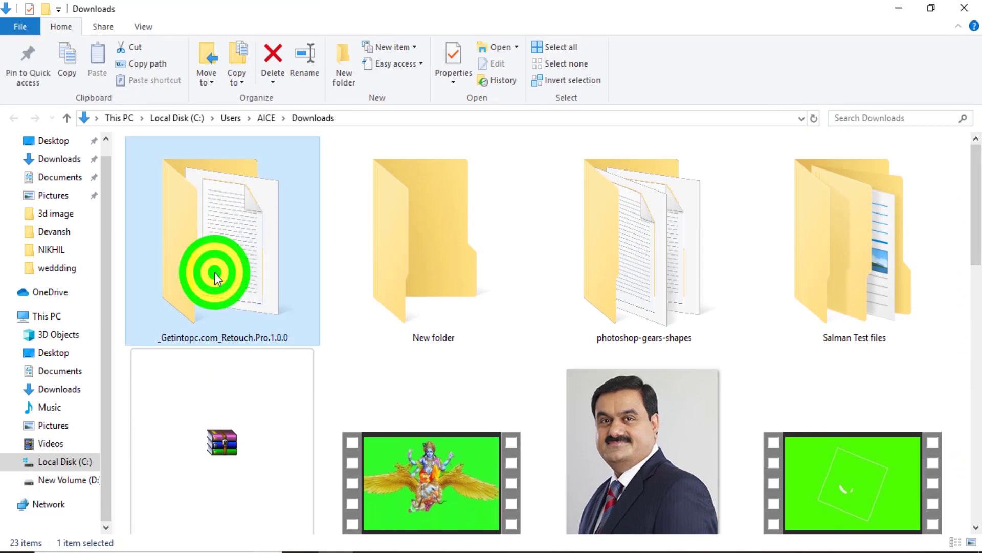
pyautogui.click(651, 279)
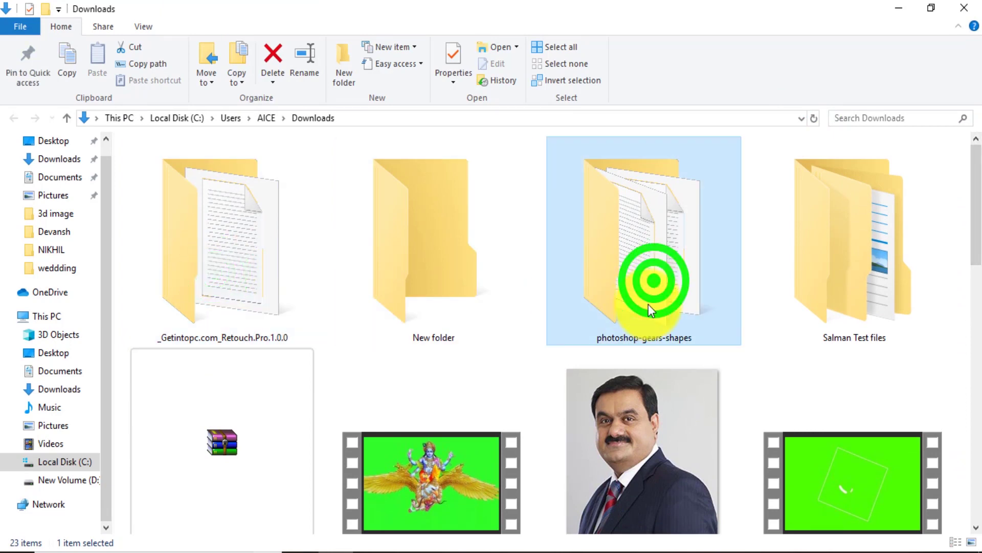
pyautogui.doubleClick(648, 261)
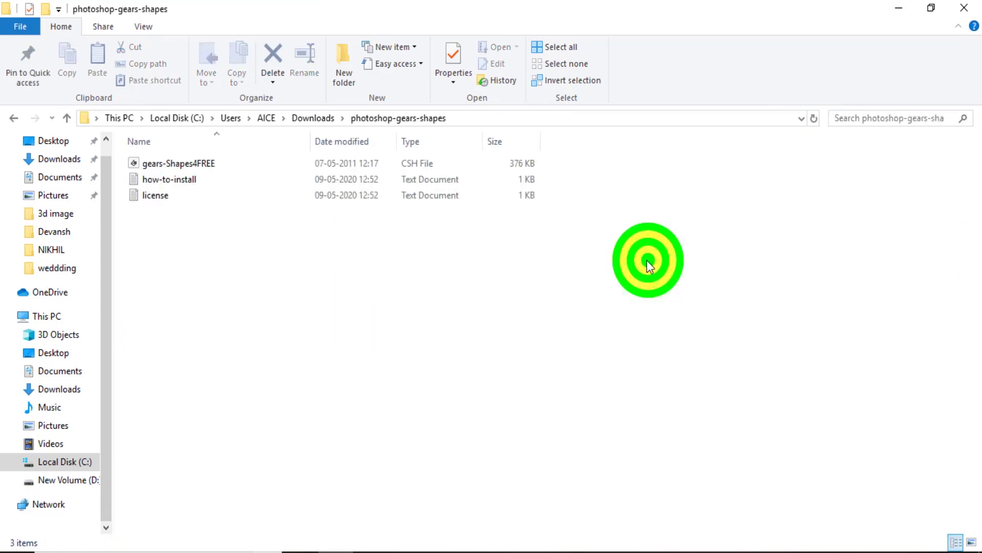
pyautogui.rightClick(156, 163)
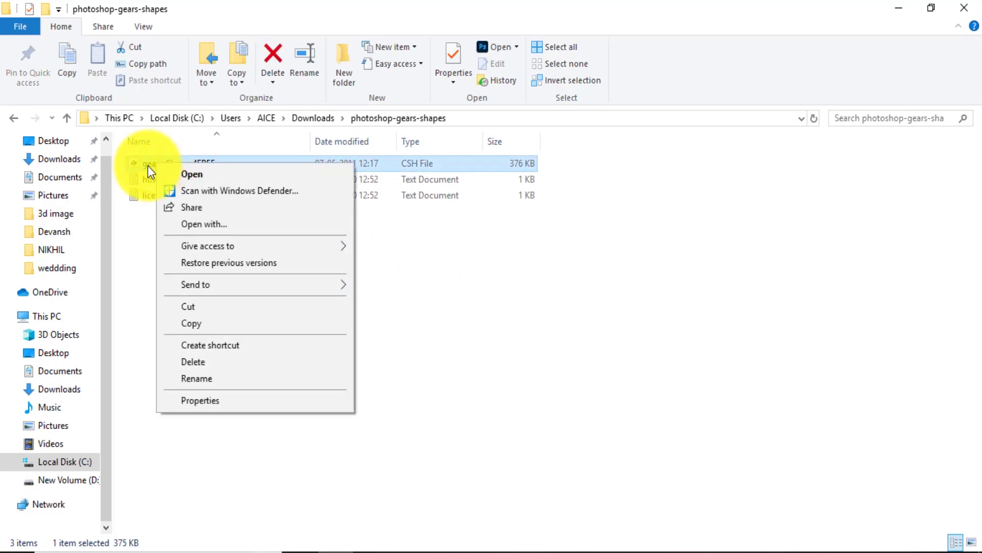
pyautogui.doubleClick(145, 165)
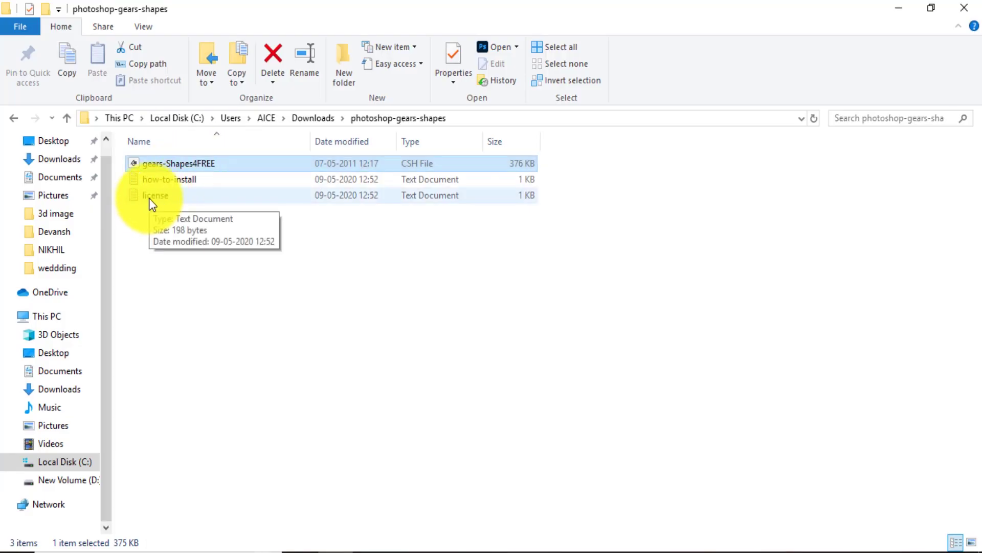
pyautogui.click(150, 195)
pyautogui.click(152, 177)
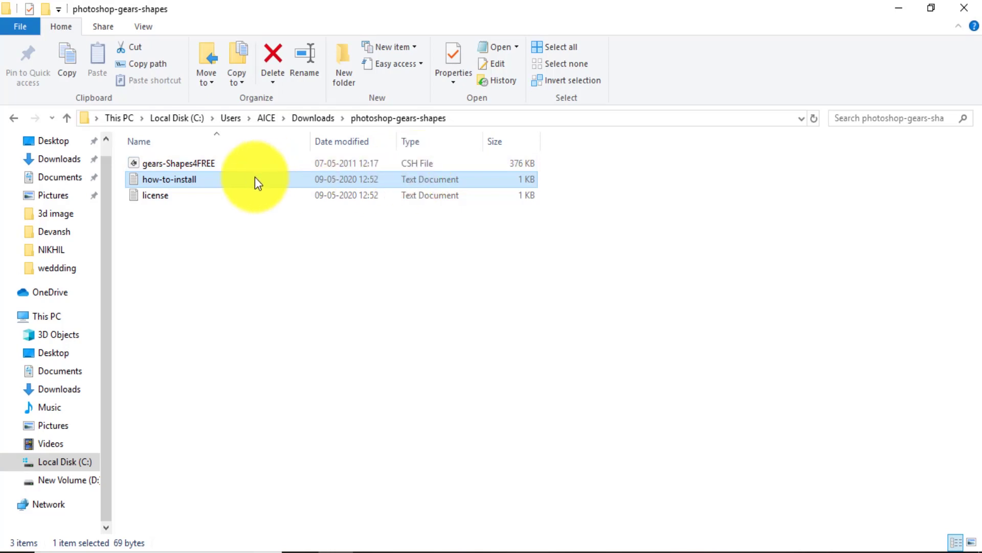
# Step: Pick a gear from the newly loaded gears group in the Custom Shape picker
pyautogui.click(474, 543)
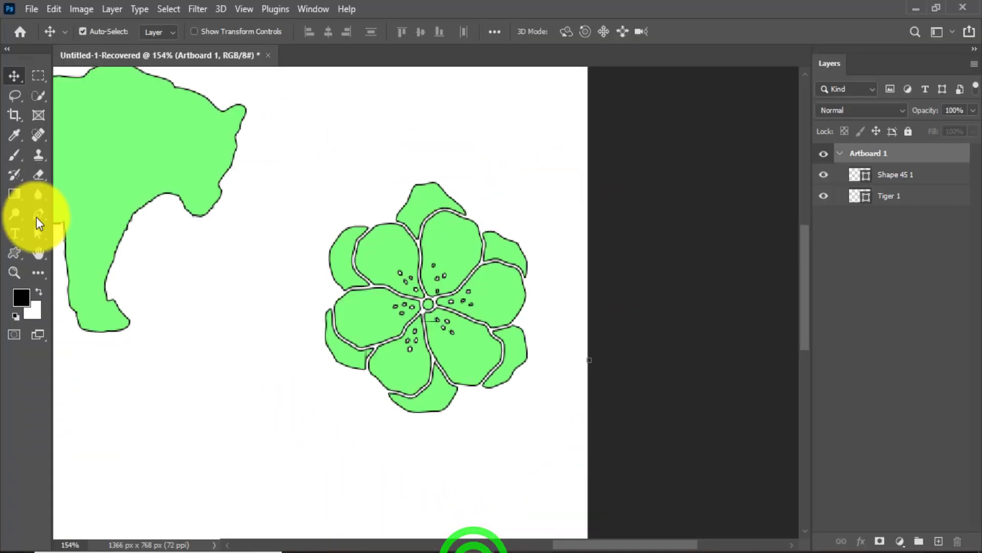
pyautogui.click(15, 254)
pyautogui.click(583, 32)
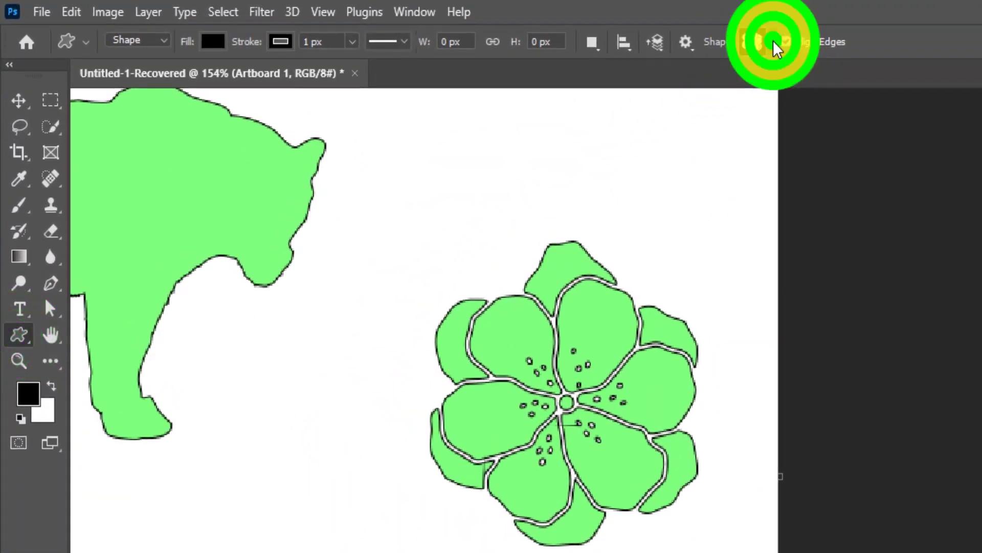
pyautogui.scroll(-3, 840, 158)
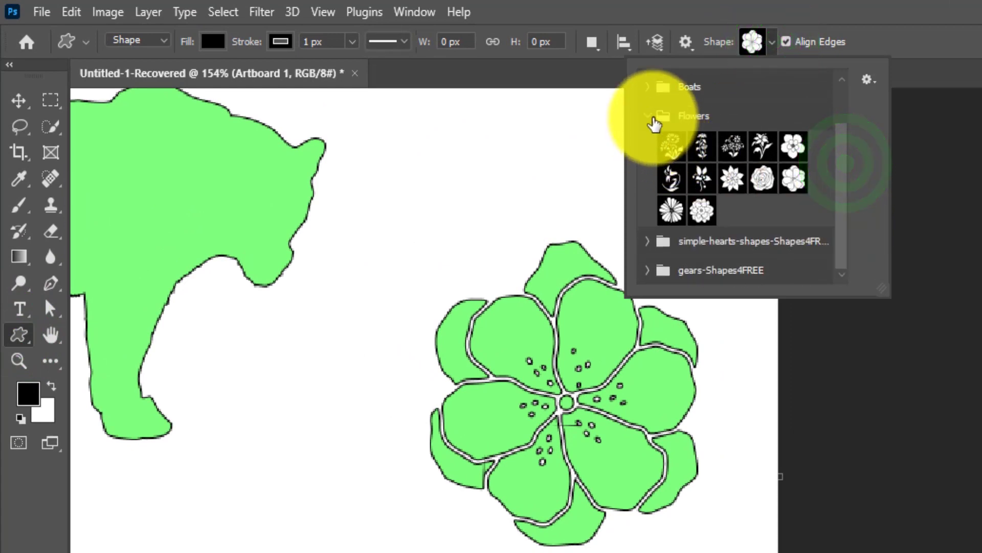
pyautogui.click(654, 128)
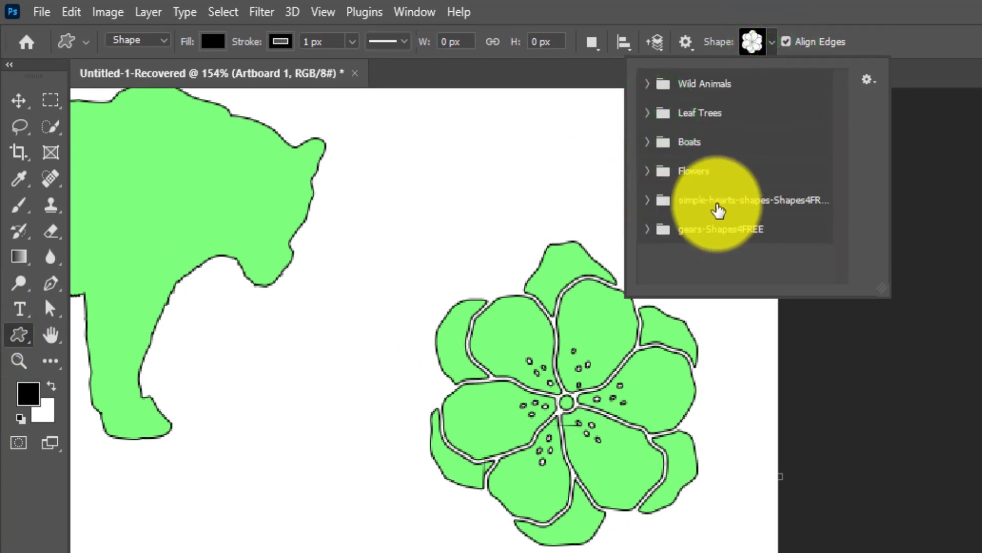
pyautogui.click(645, 230)
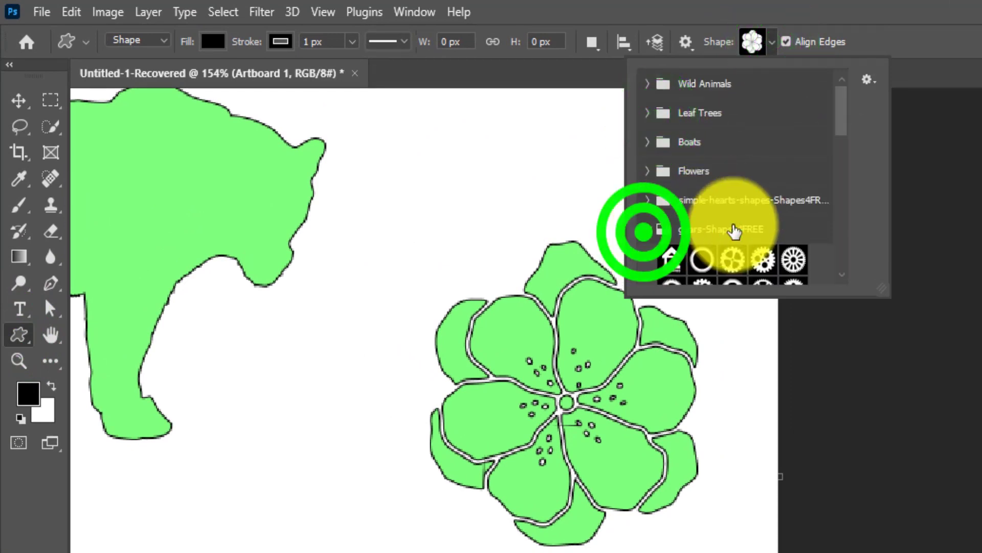
pyautogui.moveTo(841, 123); pyautogui.dragTo(845, 249)
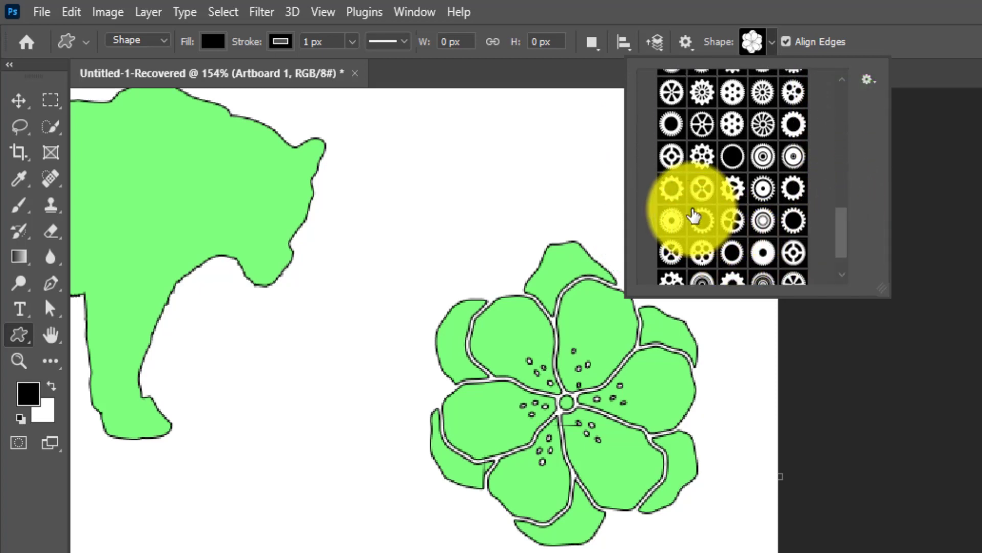
pyautogui.click(702, 188)
pyautogui.click(253, 394)
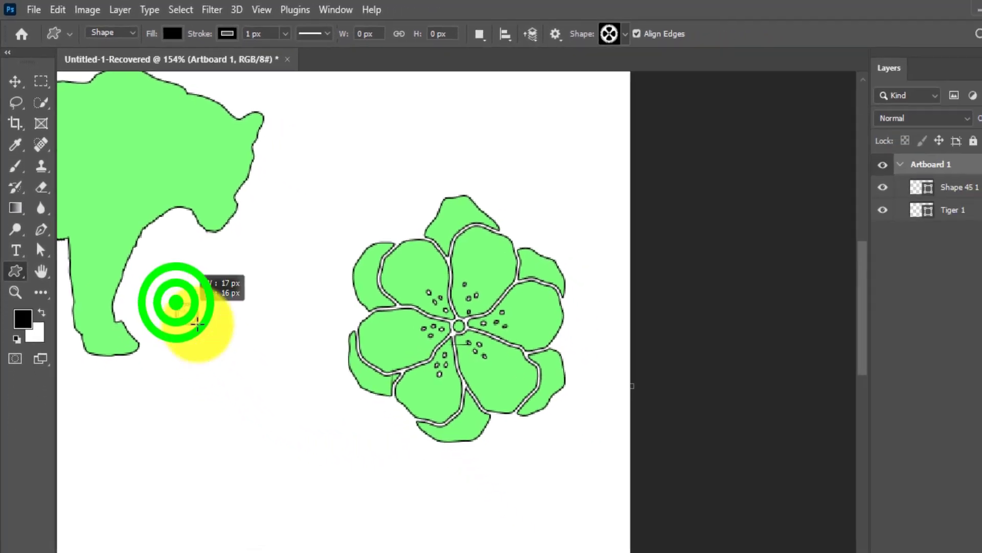
# Step: Draw the gear on the artboard, fill it red, and fit the artboard in view
pyautogui.moveTo(175, 293); pyautogui.dragTo(321, 425)
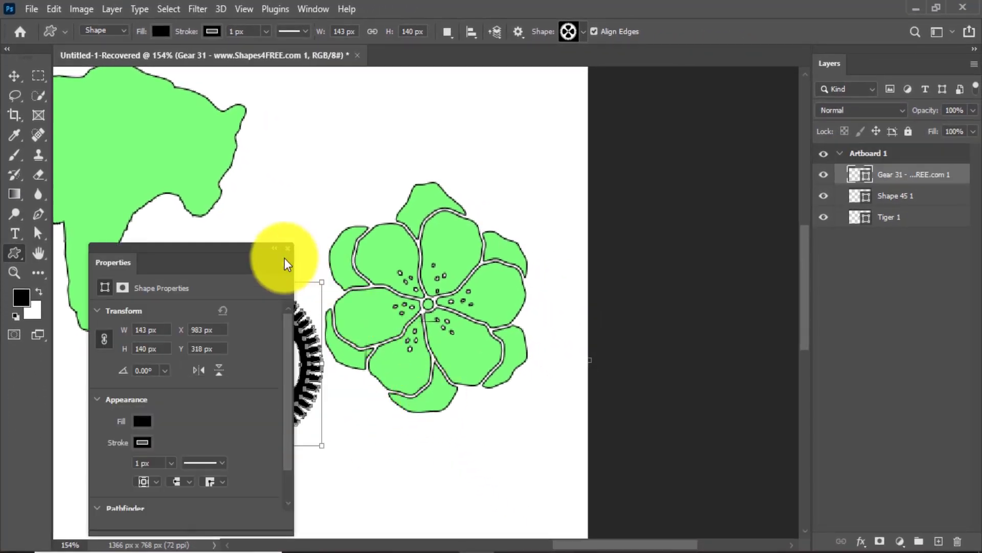
pyautogui.click(290, 249)
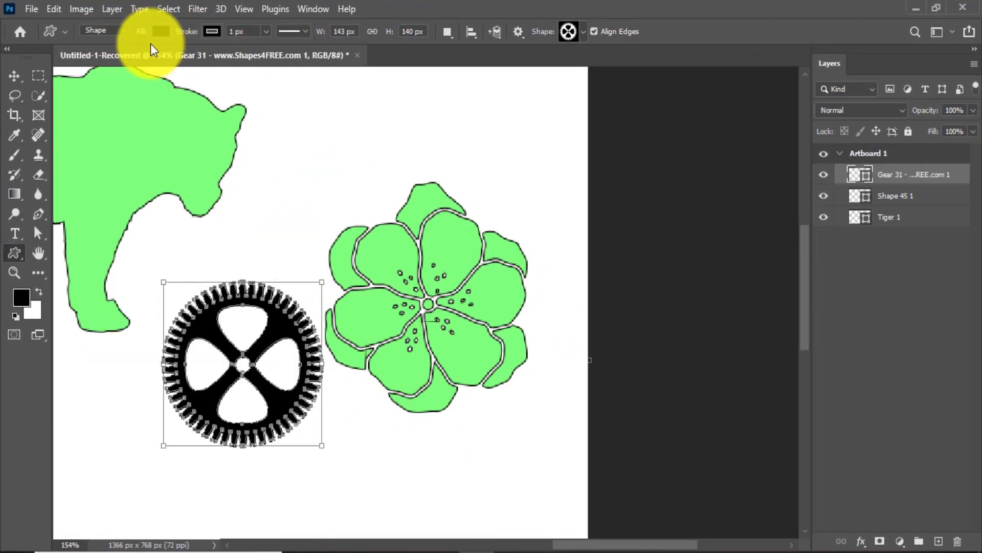
pyautogui.click(160, 31)
pyautogui.click(135, 116)
pyautogui.click(160, 33)
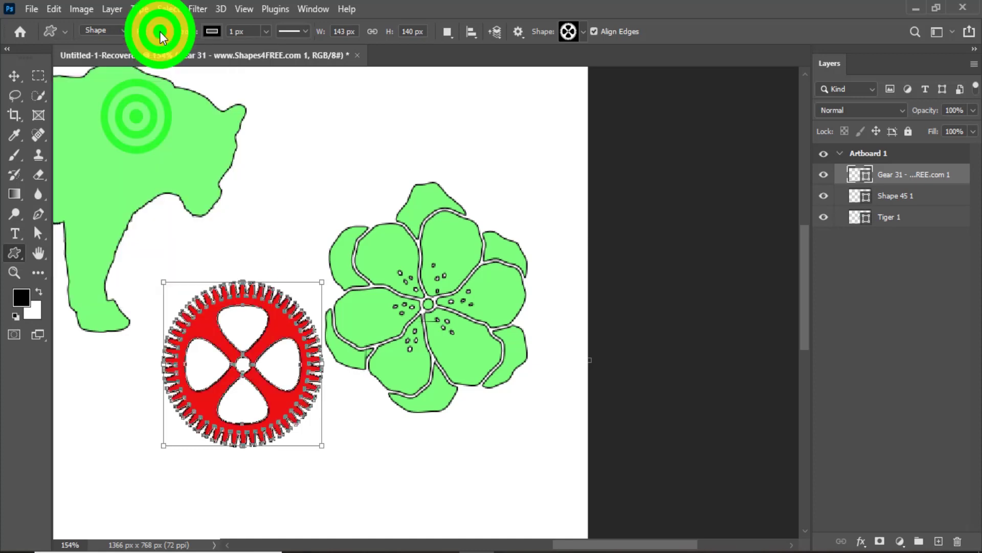
pyautogui.click(14, 76)
pyautogui.click(284, 164)
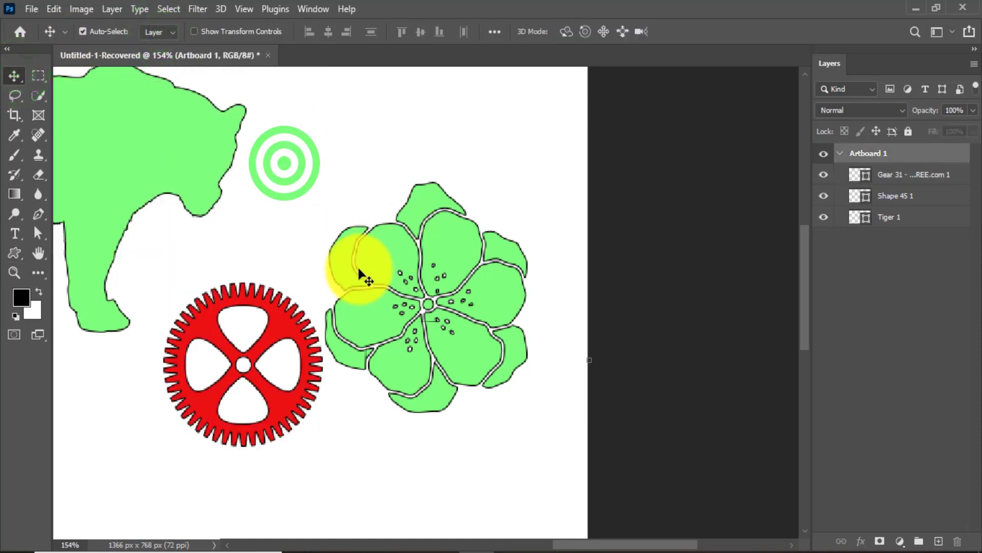
pyautogui.hotkey('ctrl', '0')
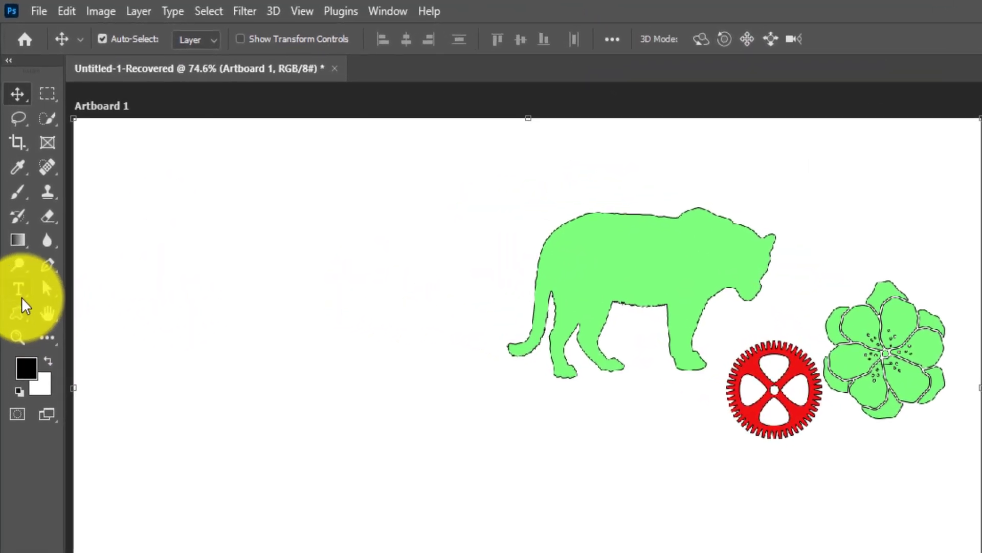
# Step: Select the tiger's path, then find and select the red gear via the Layers panel
pyautogui.click(15, 279)
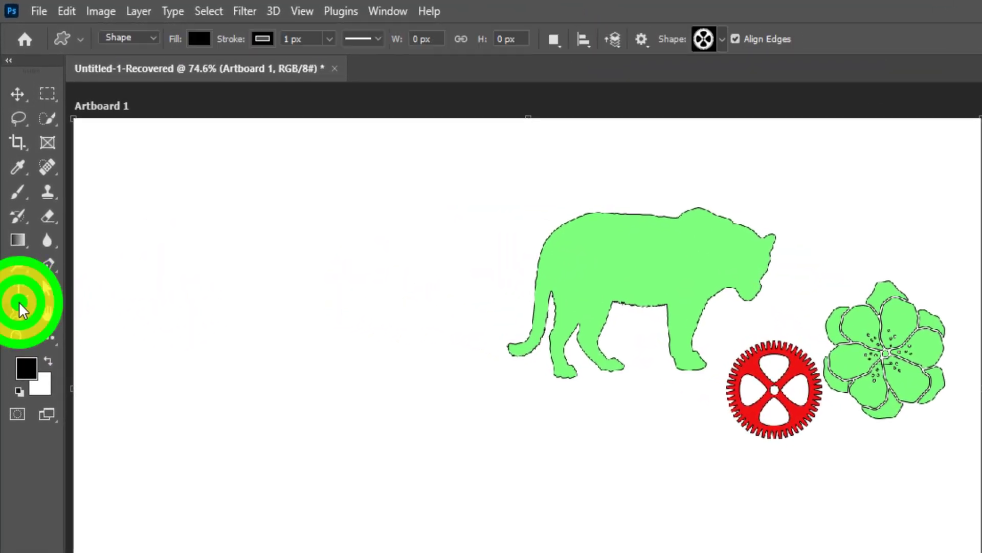
pyautogui.click(46, 294)
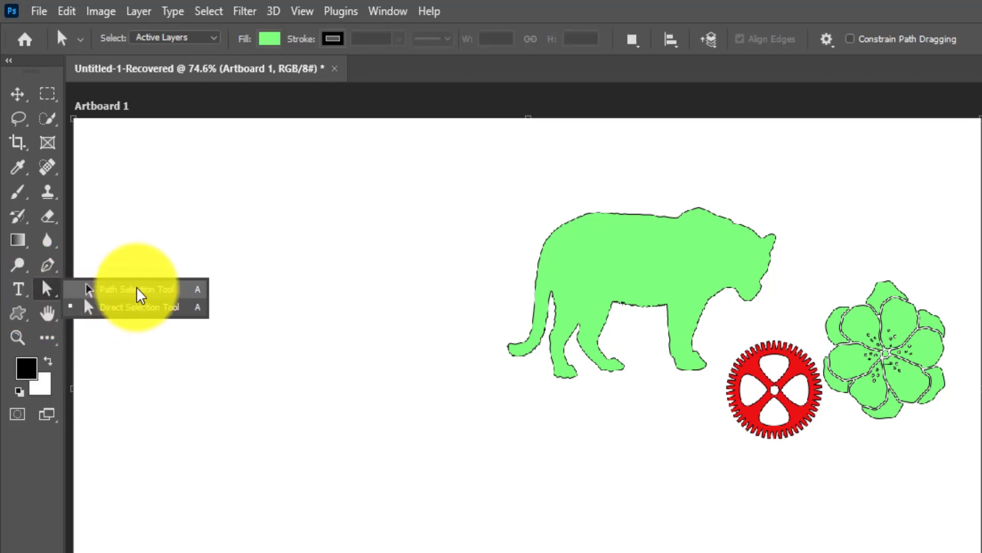
pyautogui.click(139, 294)
pyautogui.click(621, 281)
pyautogui.press('F7')
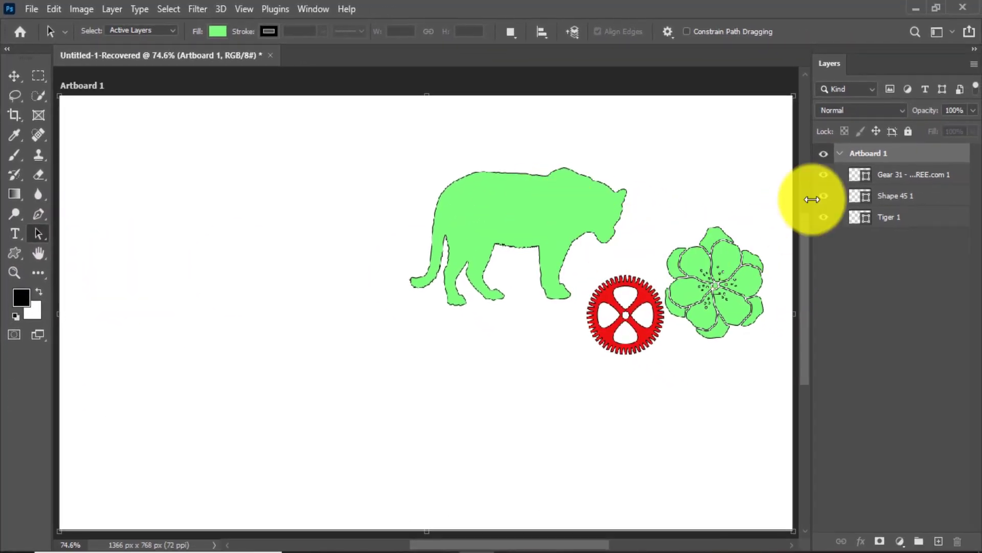
pyautogui.click(830, 177)
pyautogui.click(629, 314)
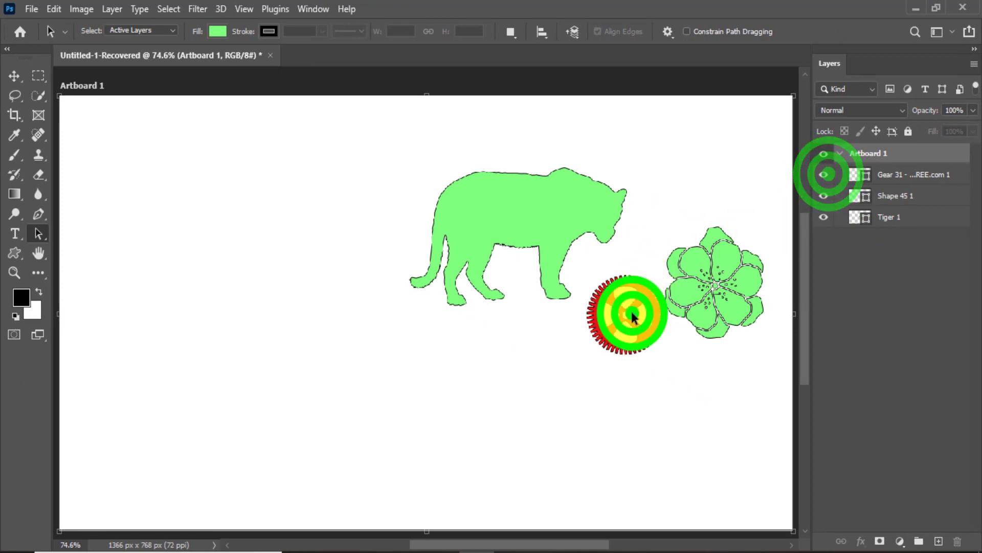
pyautogui.click(627, 305)
pyautogui.click(571, 259)
# Step: Try a free transform on the gear, then select the gear layer in the Layers panel
pyautogui.hotkey('ctrl', 't')
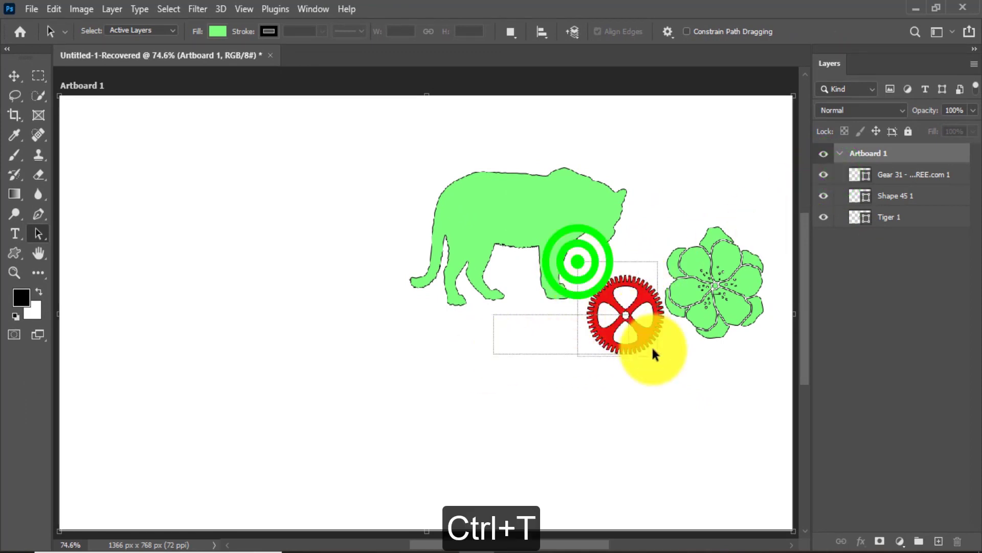
pyautogui.scroll(-2, 633, 329)
pyautogui.scroll(2, 633, 329)
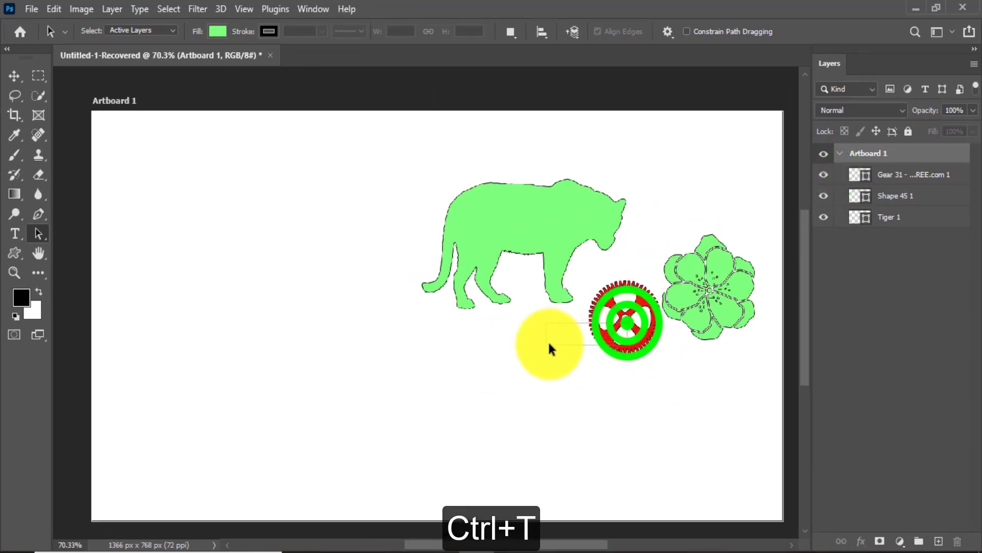
pyautogui.click(580, 267)
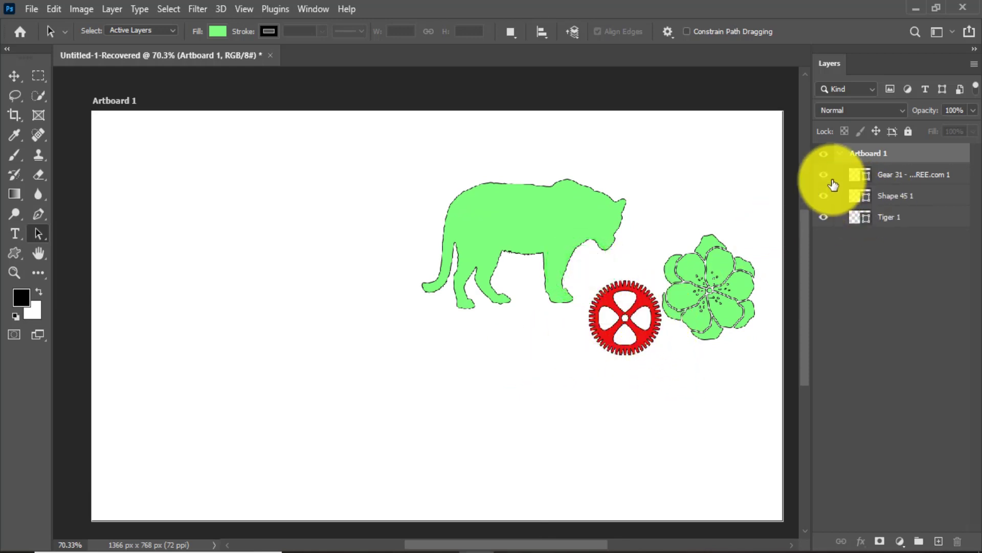
pyautogui.click(827, 179)
pyautogui.click(890, 174)
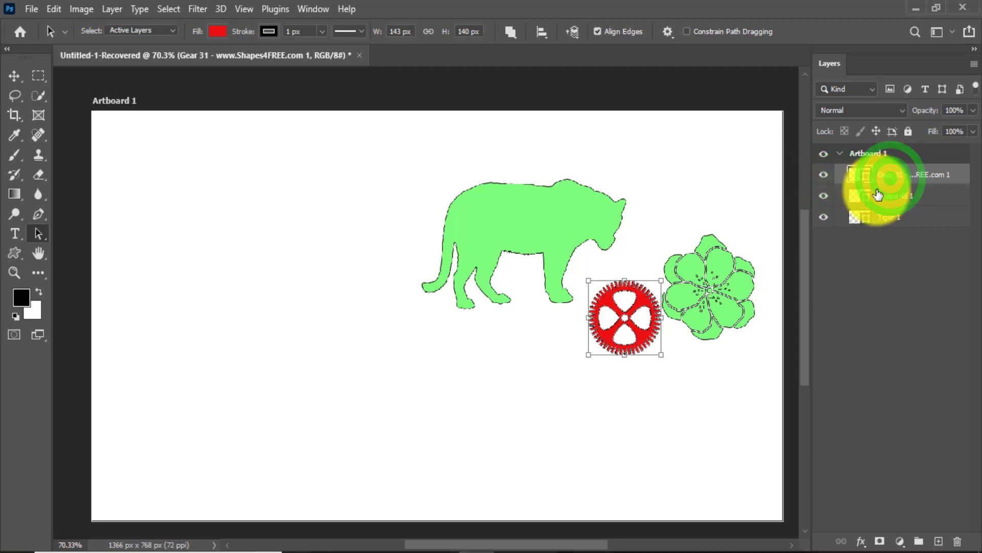
# Step: Scale the gear to nearly double size, shifting it left, and commit the transform
pyautogui.hotkey('ctrl', 't')
pyautogui.moveTo(664, 285)
pyautogui.mouseDown()
pyautogui.moveTo(694, 254)
pyautogui.moveTo(390, 333)
pyautogui.mouseUp()
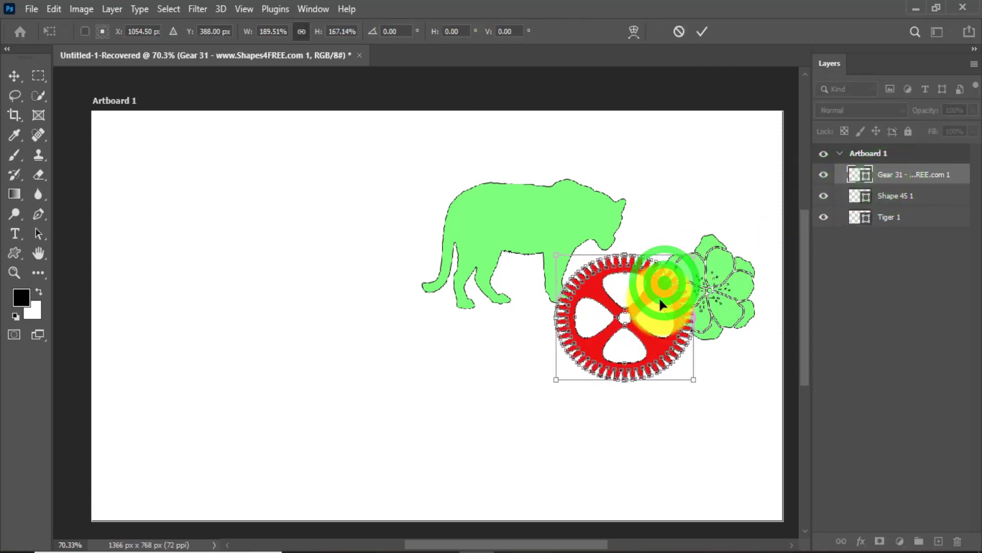
pyautogui.click(38, 233)
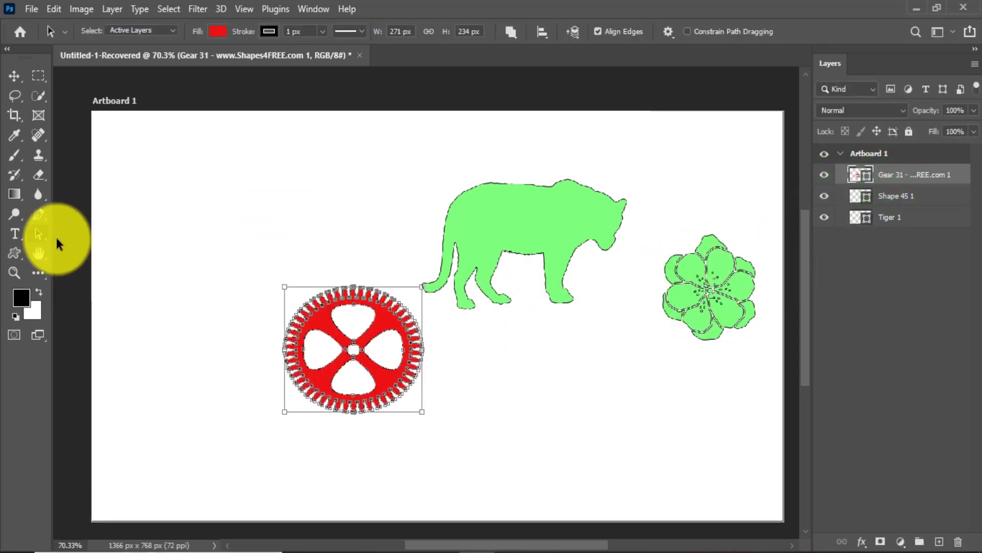
pyautogui.click(35, 234)
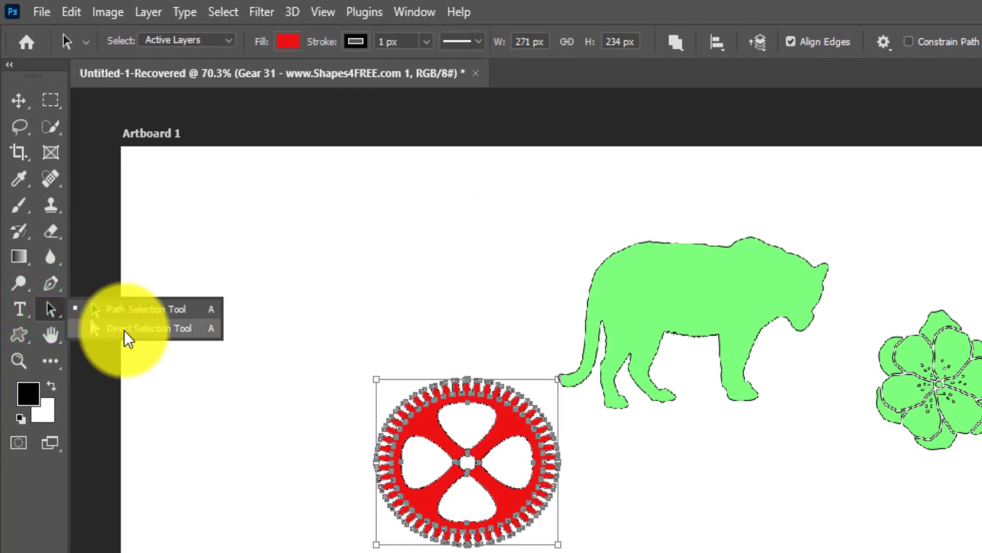
pyautogui.click(126, 330)
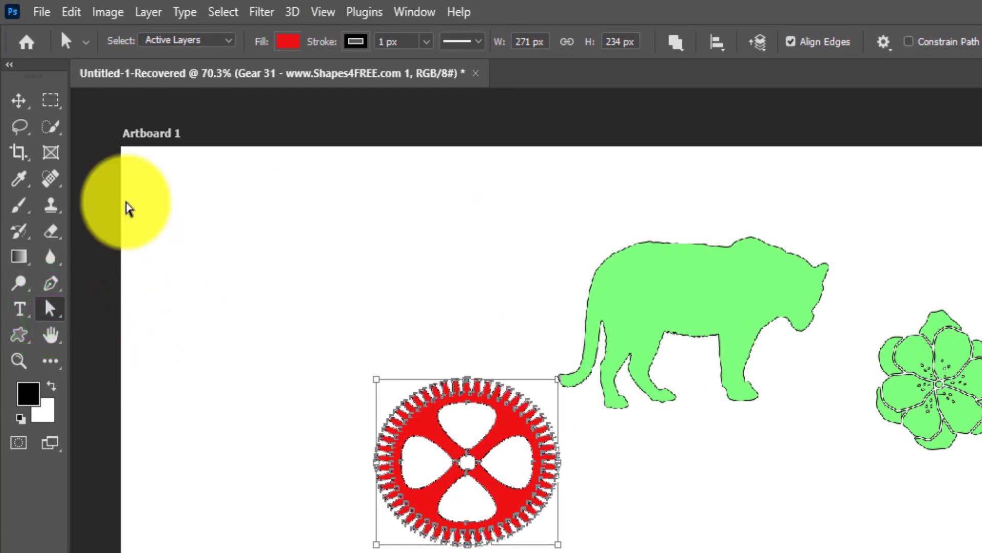
pyautogui.click(18, 101)
# Step: Dismiss the not-editable error and delete the gear and flower layers
pyautogui.click(215, 184)
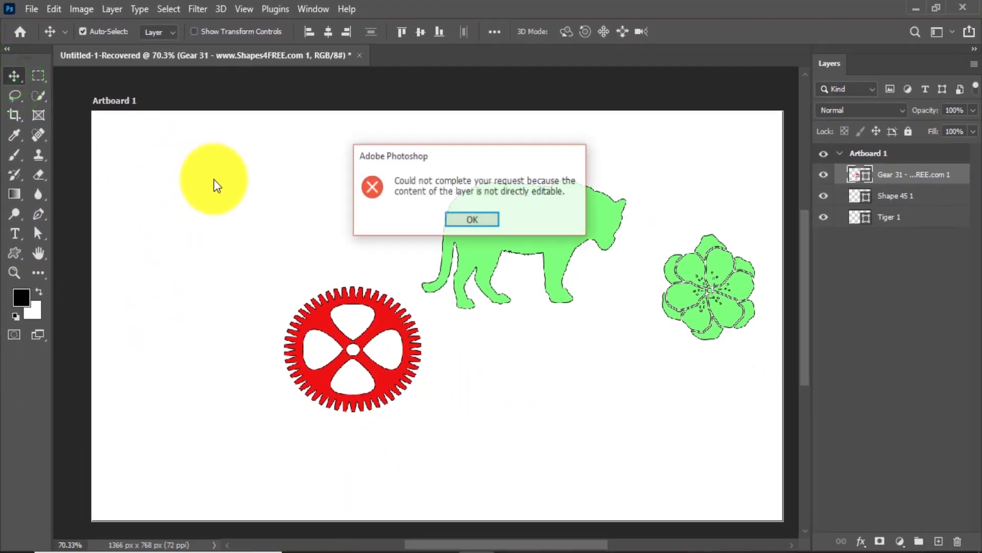
pyautogui.click(486, 218)
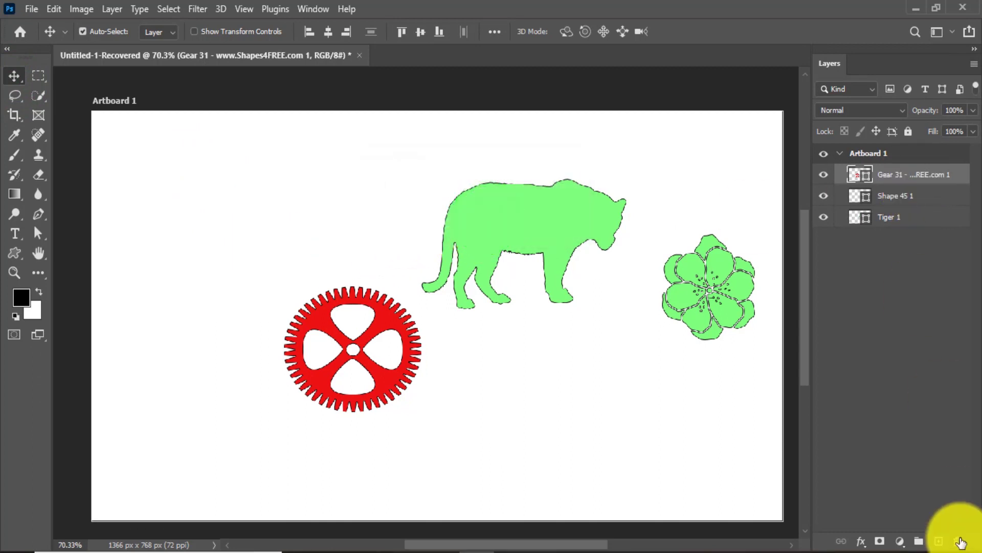
pyautogui.click(958, 541)
pyautogui.click(424, 220)
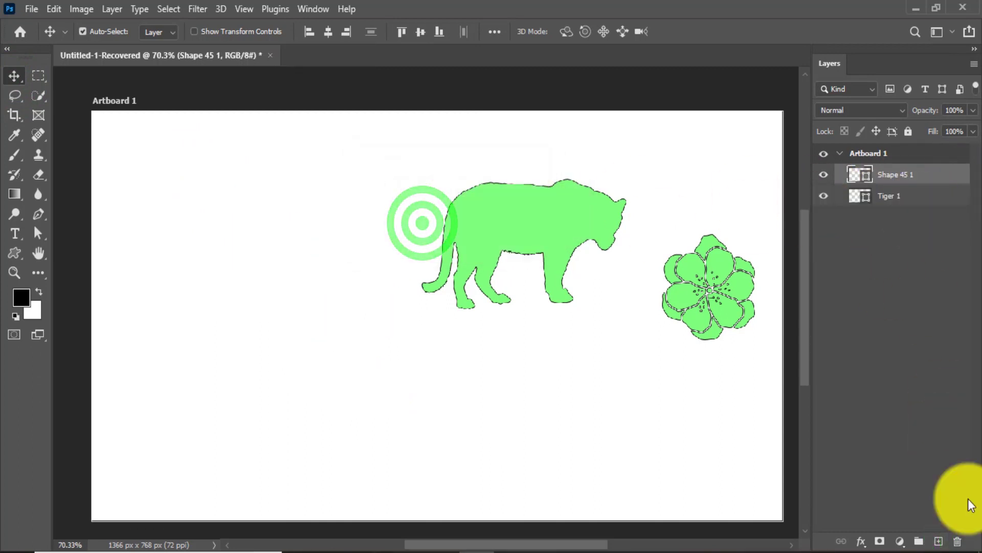
pyautogui.click(957, 541)
pyautogui.click(407, 219)
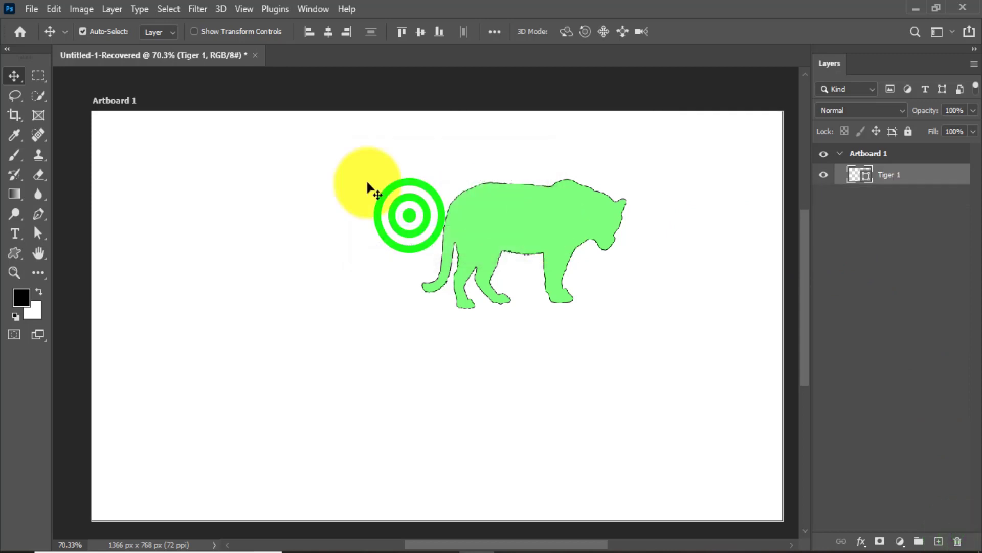
# Step: With the standard Pen, place a series of corner points for a new outline
pyautogui.press('p')
pyautogui.rightClick(36, 215)
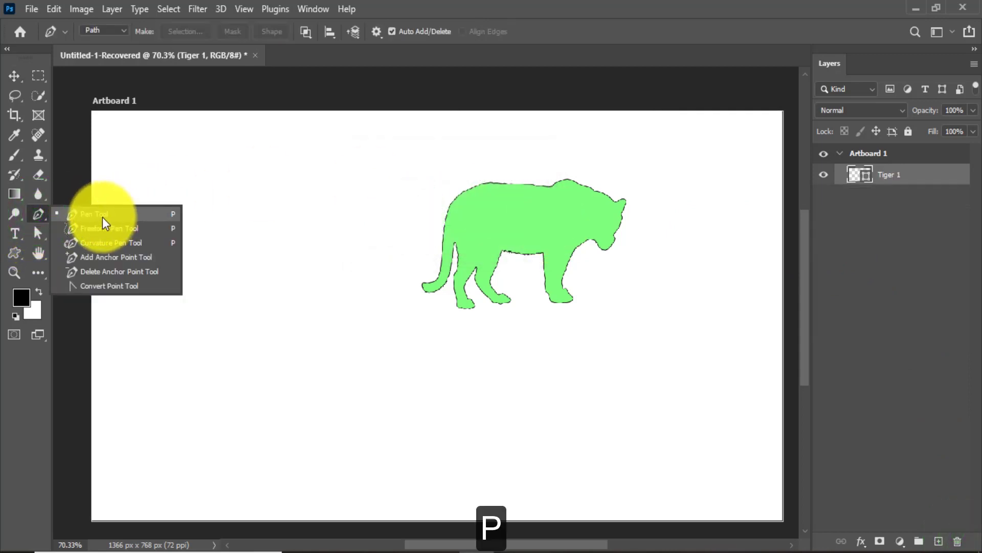
pyautogui.click(135, 215)
pyautogui.click(146, 298)
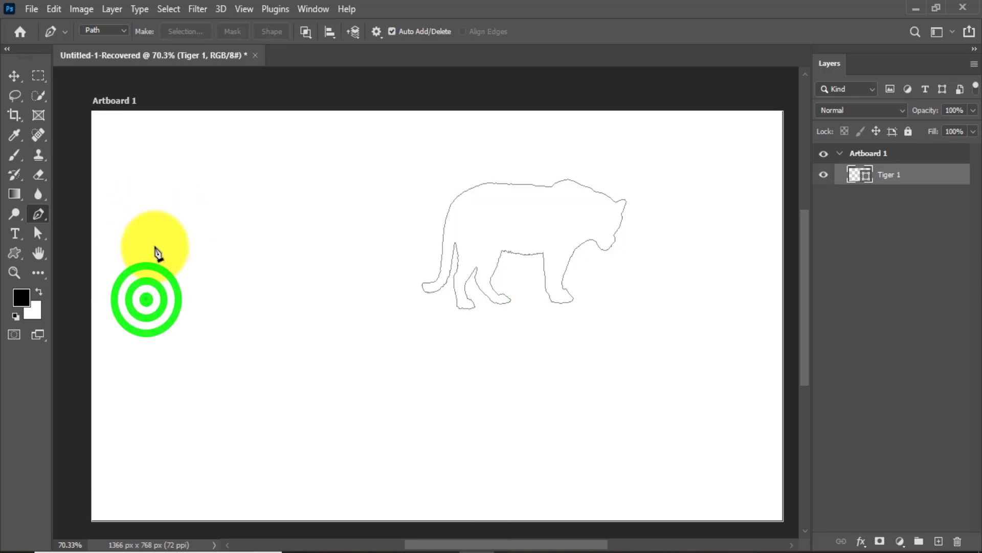
pyautogui.click(154, 246)
pyautogui.click(207, 247)
pyautogui.click(217, 208)
pyautogui.click(281, 205)
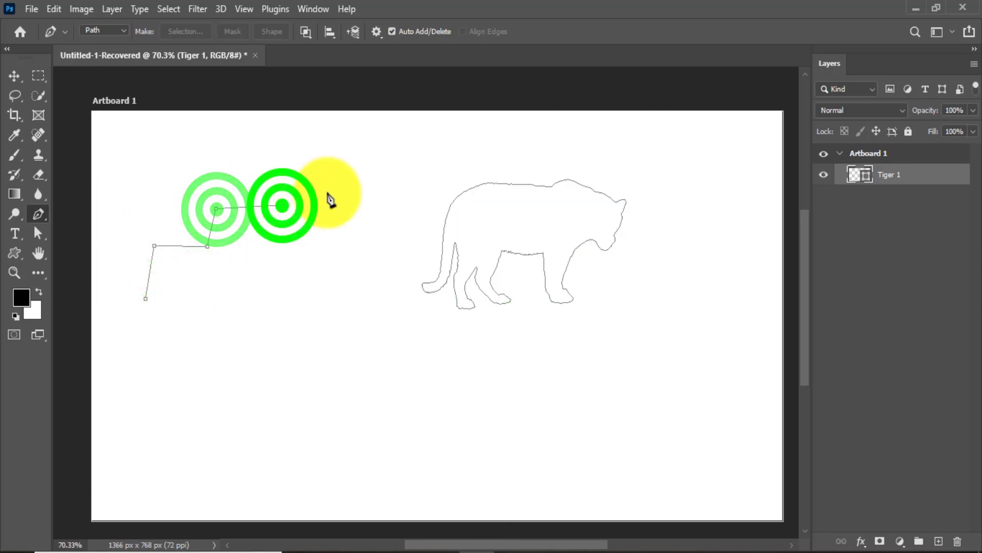
pyautogui.click(335, 189)
pyautogui.click(336, 253)
# Step: Add curved points, close the outline at its start, and accept converting it to a path
pyautogui.moveTo(258, 276); pyautogui.dragTo(257, 311)
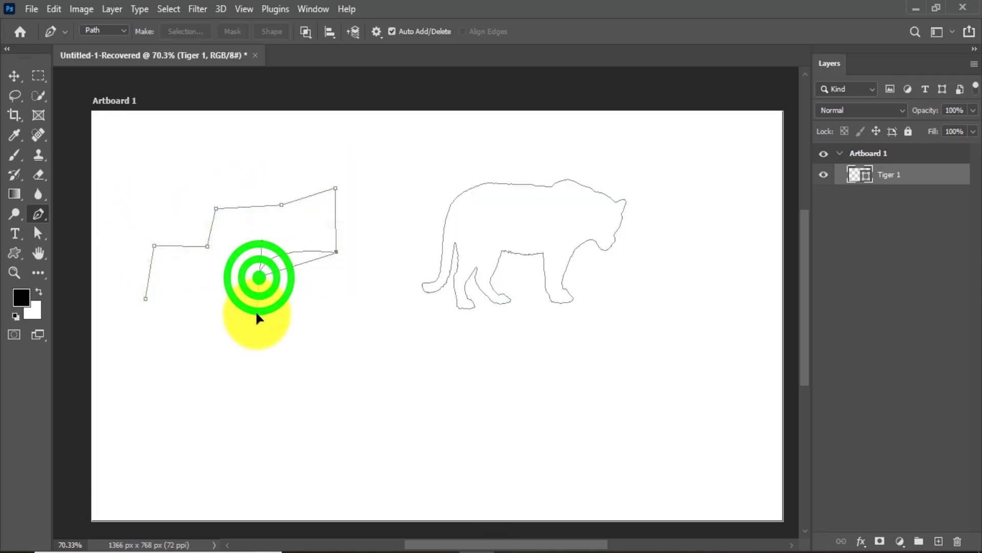
pyautogui.moveTo(229, 363); pyautogui.dragTo(195, 341)
pyautogui.click(165, 324)
pyautogui.click(146, 298)
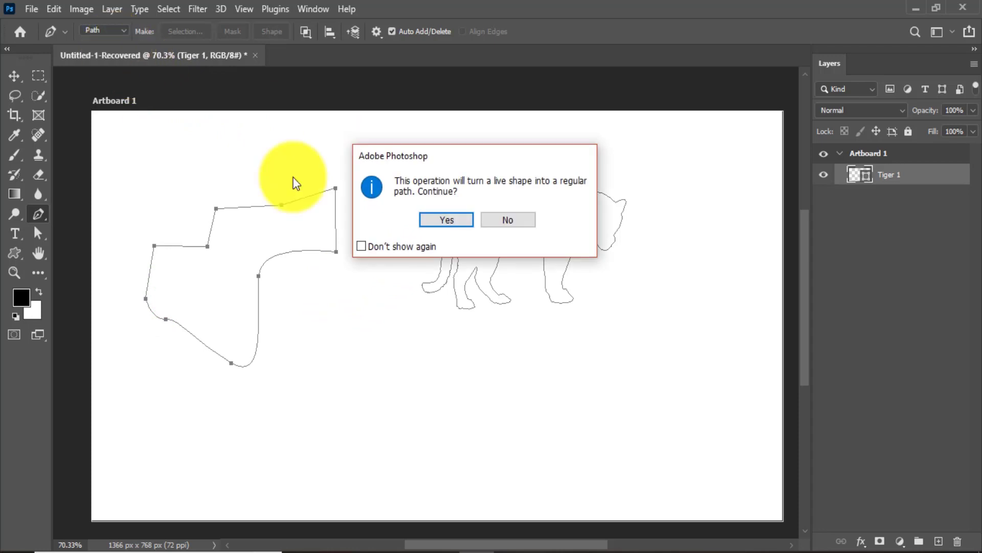
pyautogui.click(443, 220)
pyautogui.click(105, 32)
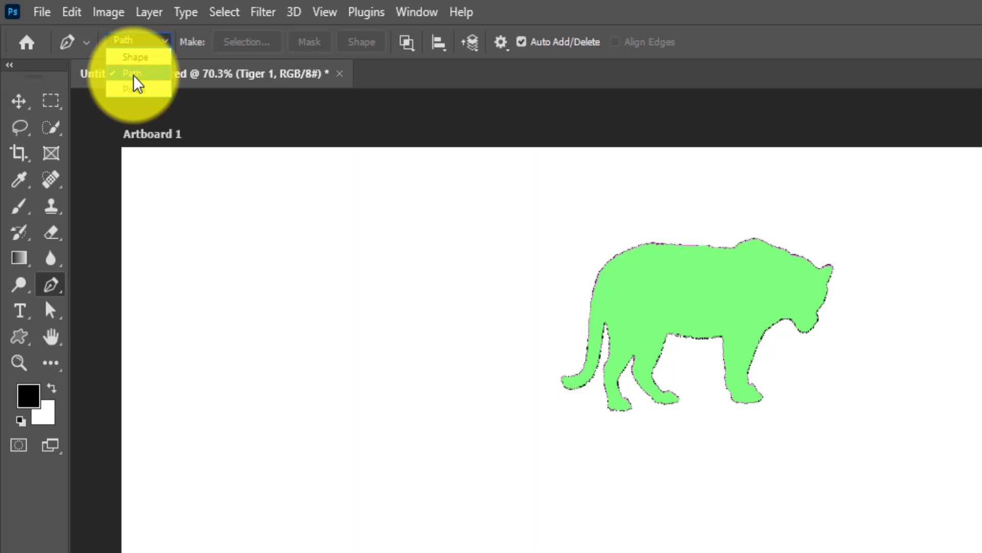
# Step: Set the Pen to Shape mode and draw a curved green leaf crescent left of the tiger
pyautogui.click(135, 57)
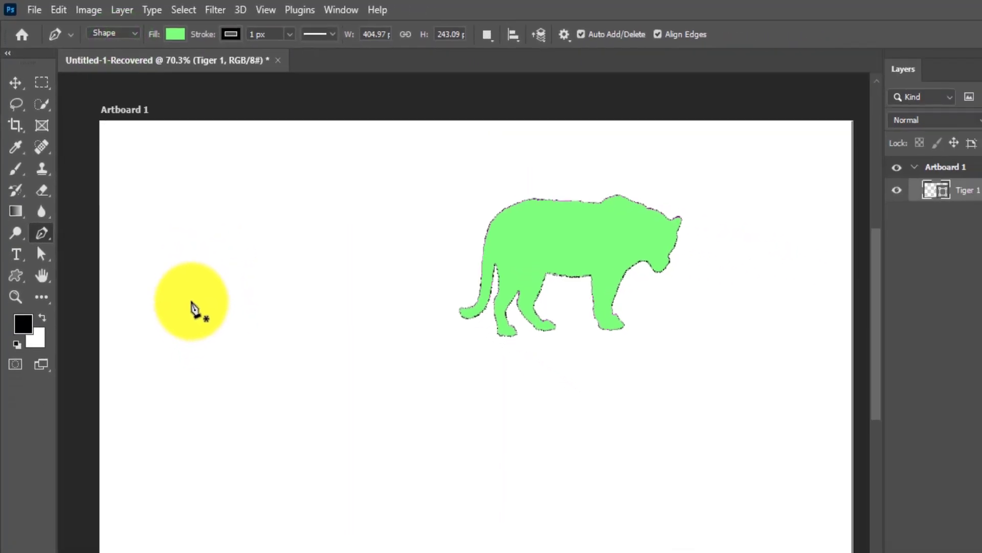
pyautogui.click(192, 296)
pyautogui.moveTo(322, 196)
pyautogui.mouseDown()
pyautogui.moveTo(444, 246)
pyautogui.moveTo(457, 237)
pyautogui.mouseUp()
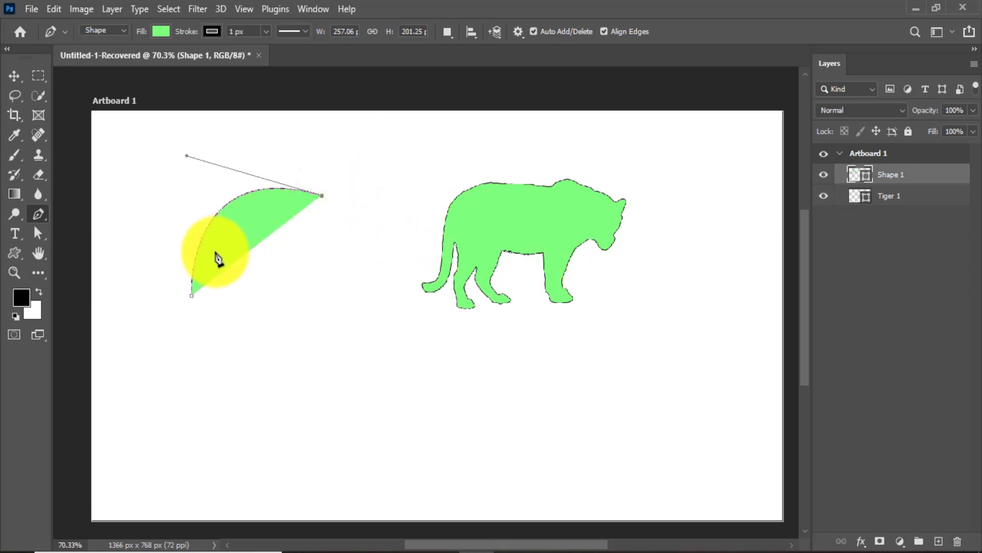
pyautogui.click(192, 296)
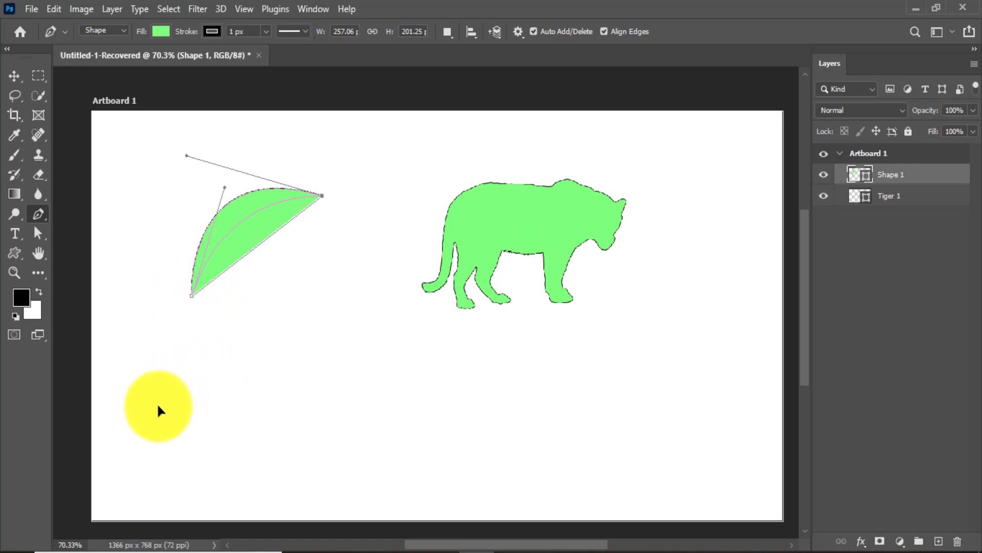
pyautogui.press('Return')
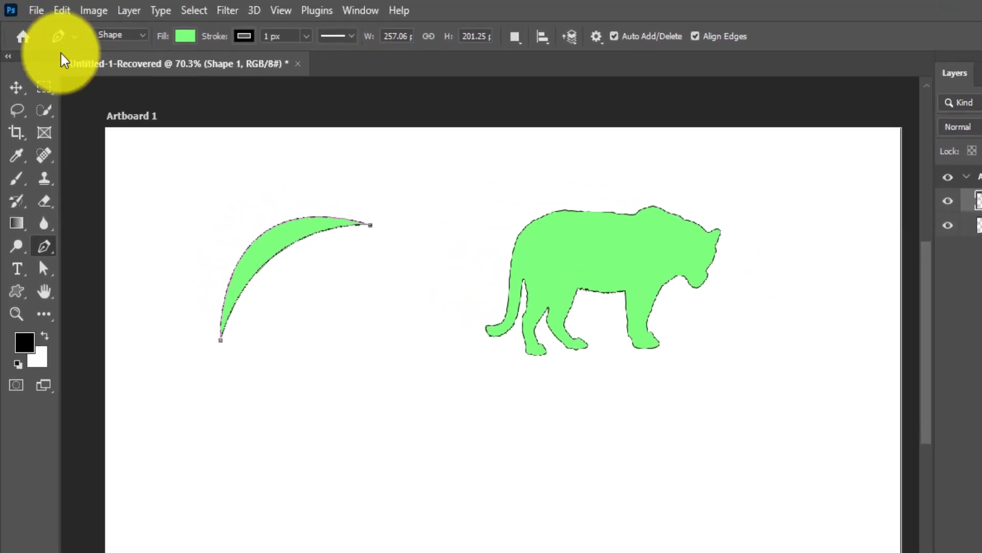